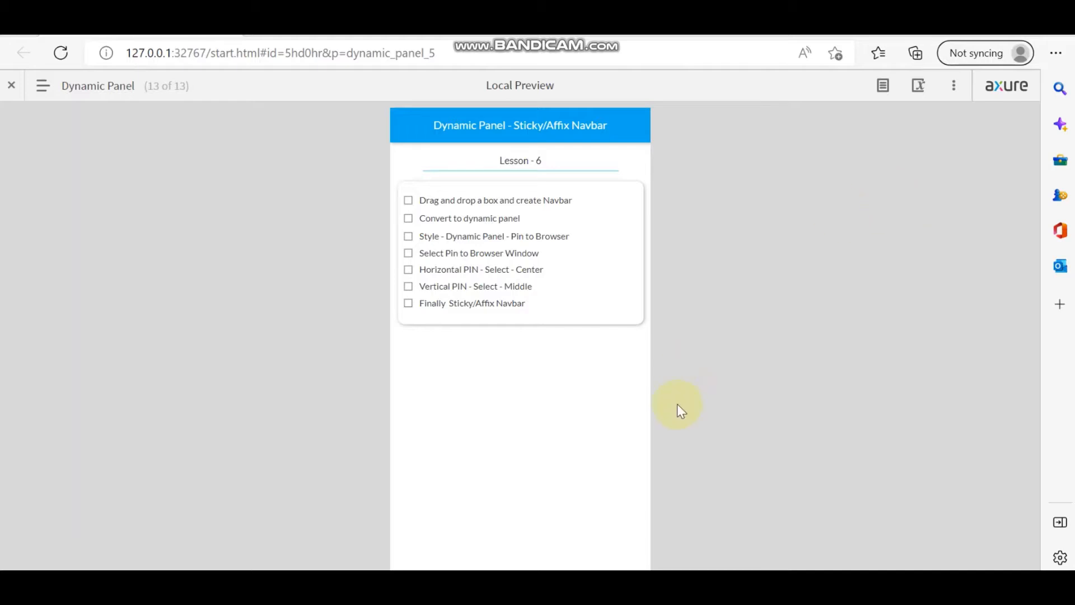
Switch to Axure RP and add a page named Demo after the Dynamic Panel page in the Lesson-6 folder.
{"action": "key", "text": "alt+Tab"}
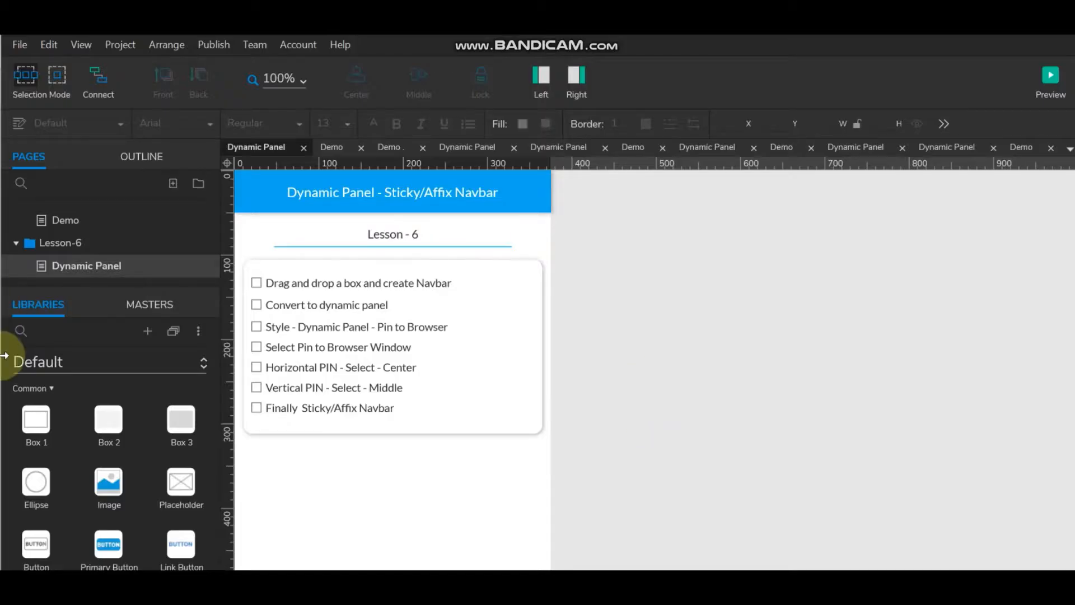
{"action": "right_click", "coordinate": [92, 260]}
{"action": "mouse_move", "coordinate": [152, 270]}
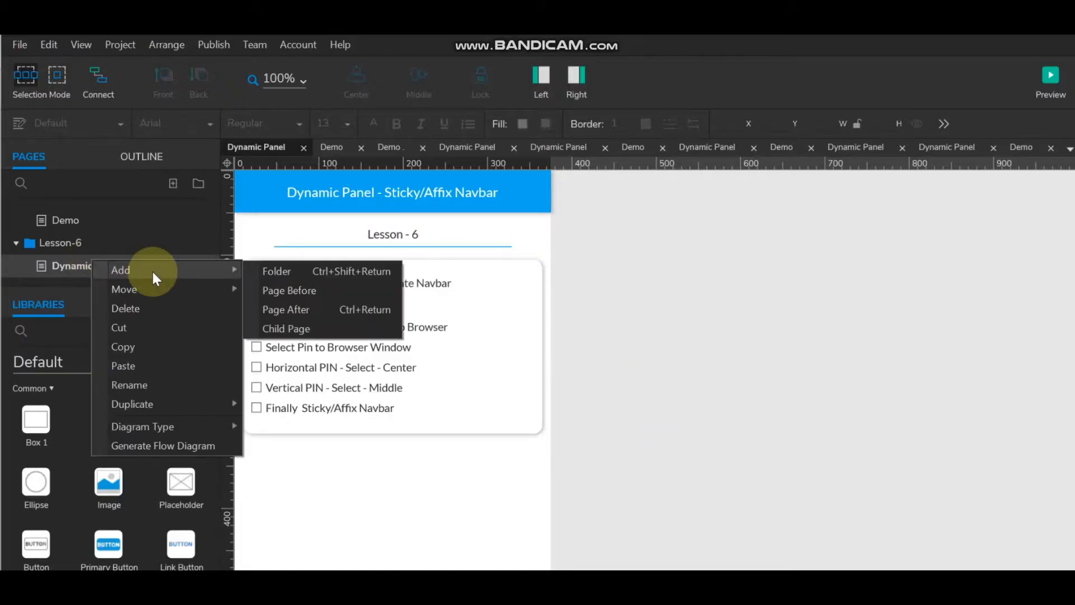
{"action": "left_click", "coordinate": [284, 309]}
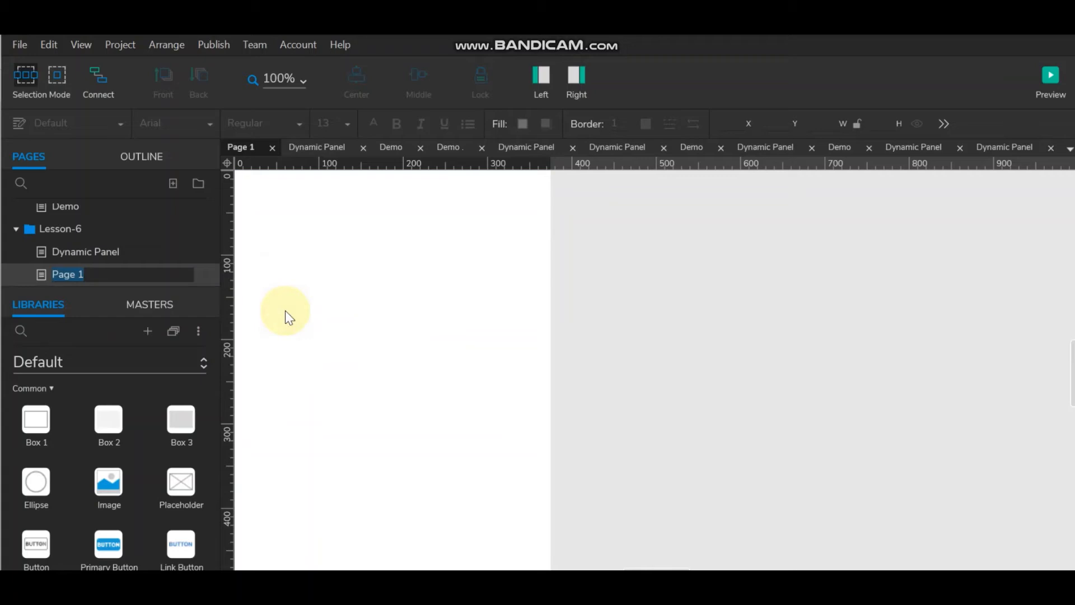
{"action": "type", "text": "Demo"}
{"action": "left_click", "coordinate": [284, 310]}
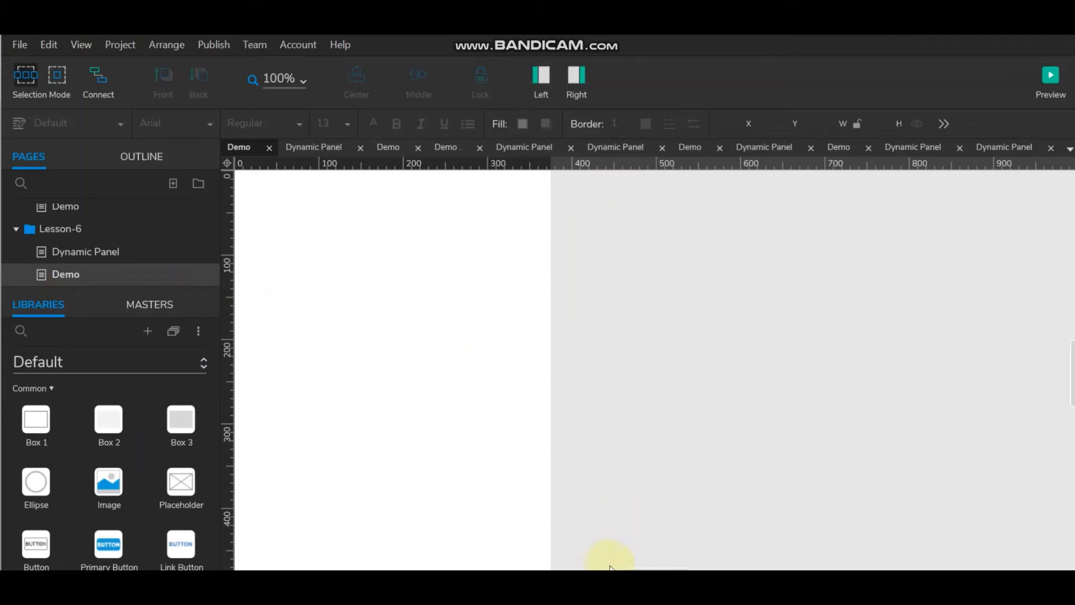
Place a Box 1 widget at the page's top-left corner and resize it to about 375 wide by 49 high.
{"action": "left_click_drag", "start_coordinate": [633, 569], "coordinate": [627, 569]}
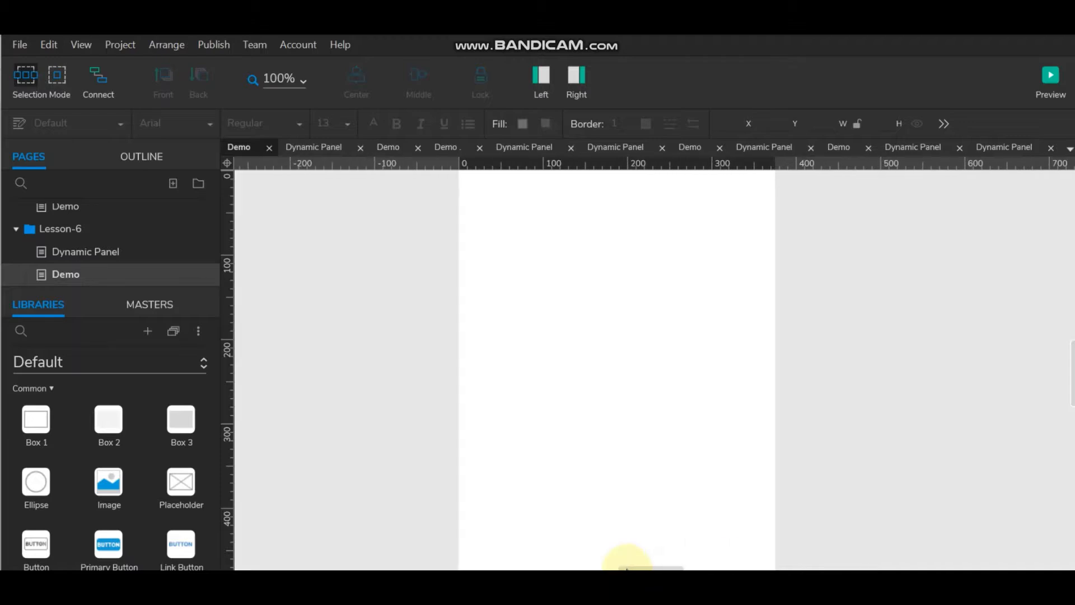
{"action": "scroll", "coordinate": [588, 396], "scroll_direction": "up", "scroll_amount": 3}
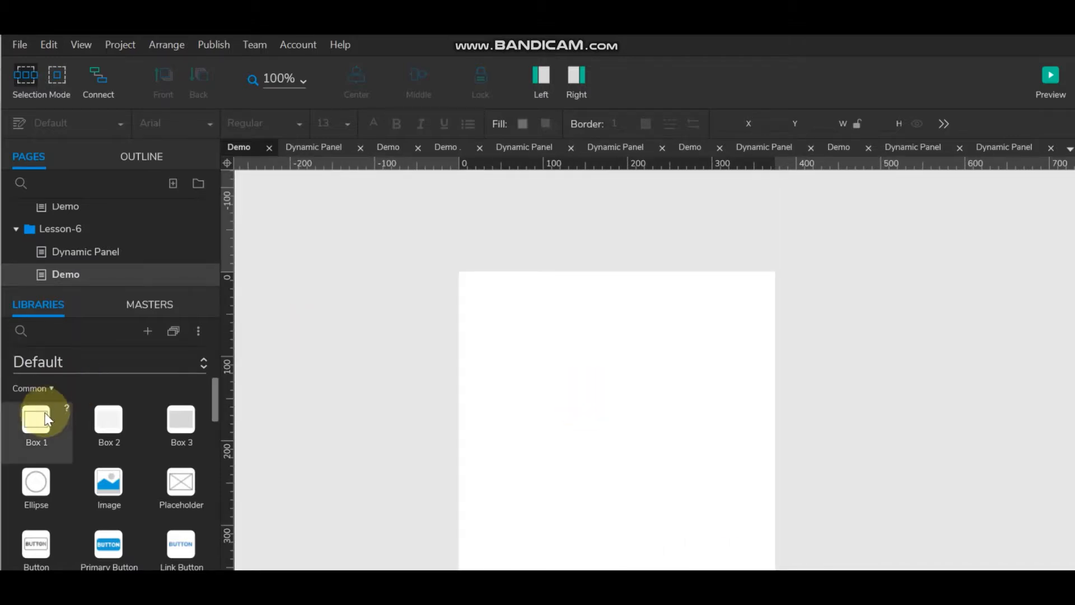
{"action": "left_click_drag", "start_coordinate": [48, 420], "coordinate": [463, 278]}
{"action": "left_click_drag", "start_coordinate": [712, 343], "coordinate": [773, 343]}
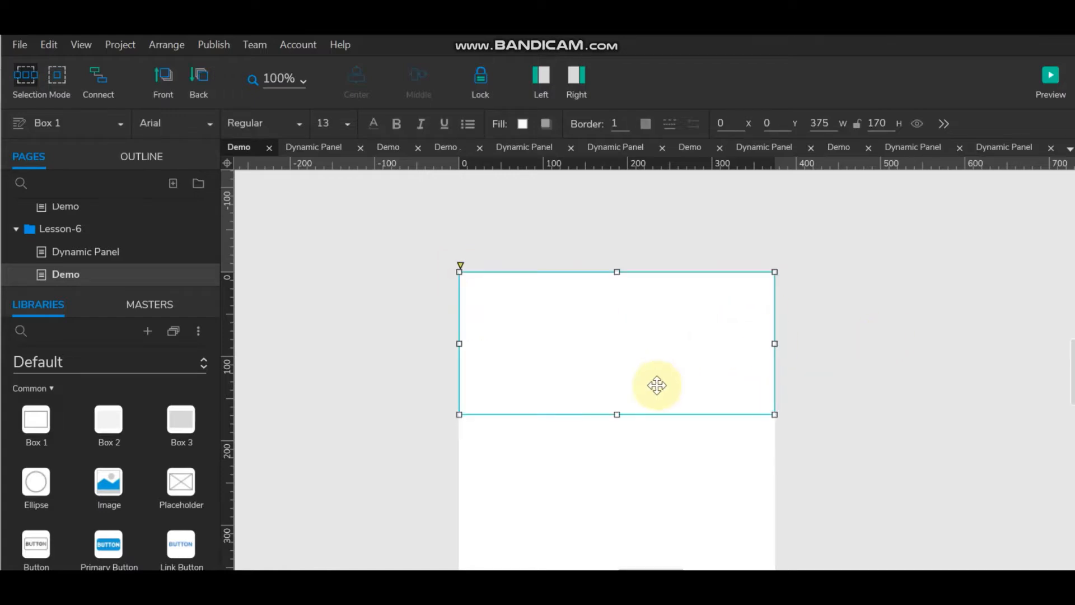
{"action": "left_click_drag", "start_coordinate": [617, 414], "coordinate": [636, 313]}
{"action": "left_click", "coordinate": [632, 230]}
Give the navbar box an outer shadow with X and Y offsets of 1.
{"action": "left_click", "coordinate": [662, 291]}
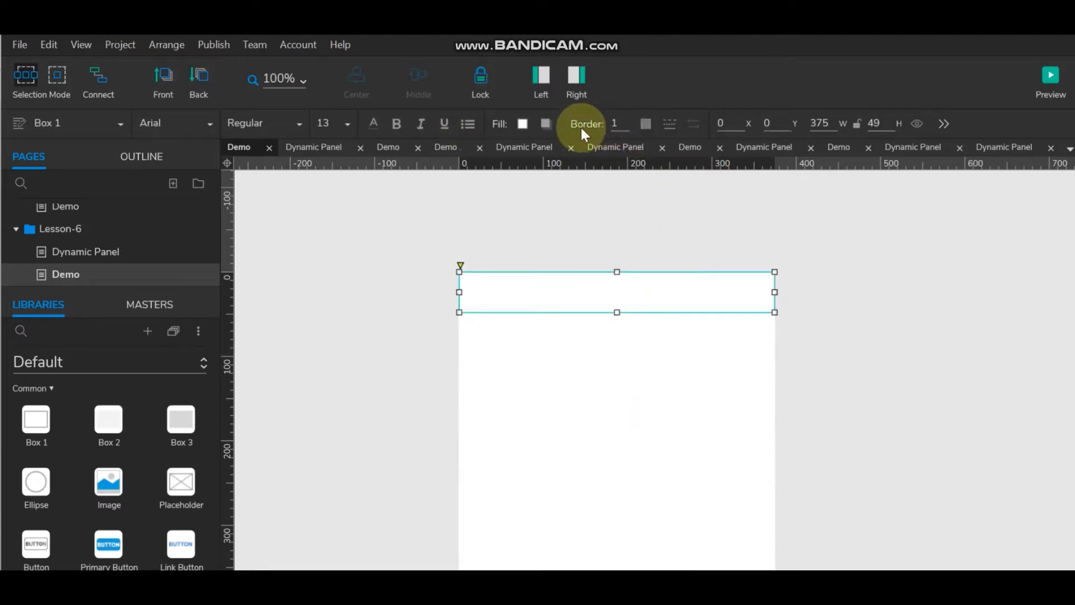
{"action": "left_click", "coordinate": [552, 124]}
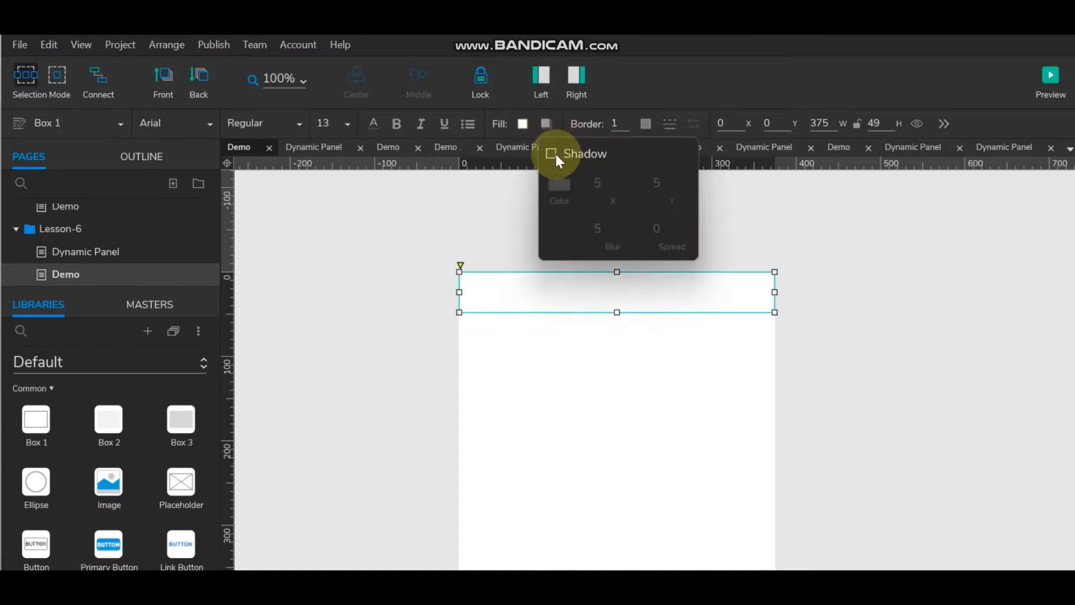
{"action": "left_click", "coordinate": [555, 153]}
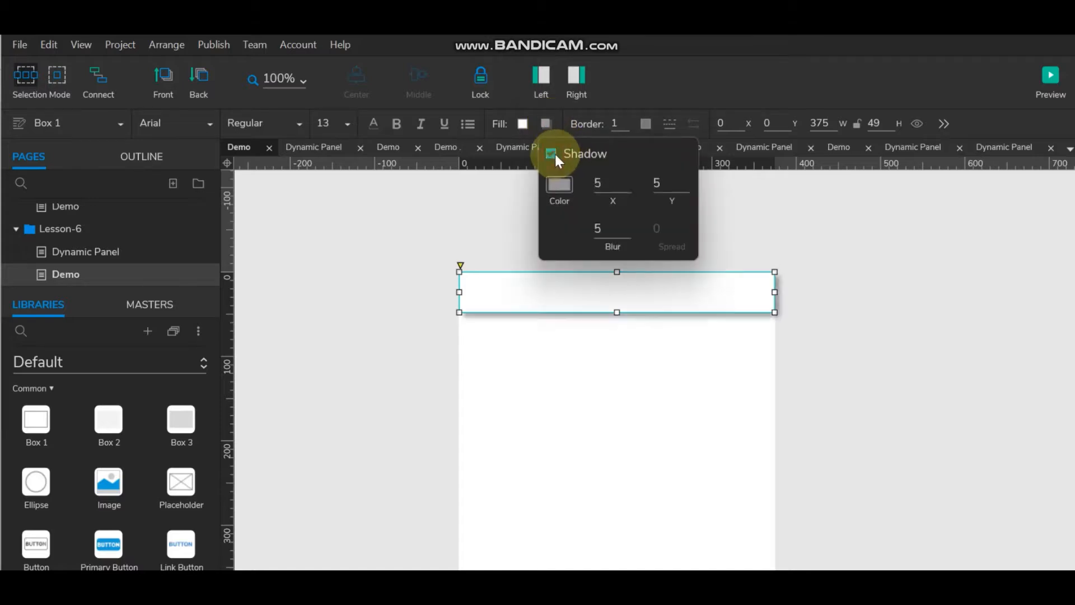
{"action": "left_click", "coordinate": [609, 181]}
{"action": "type", "text": "1"}
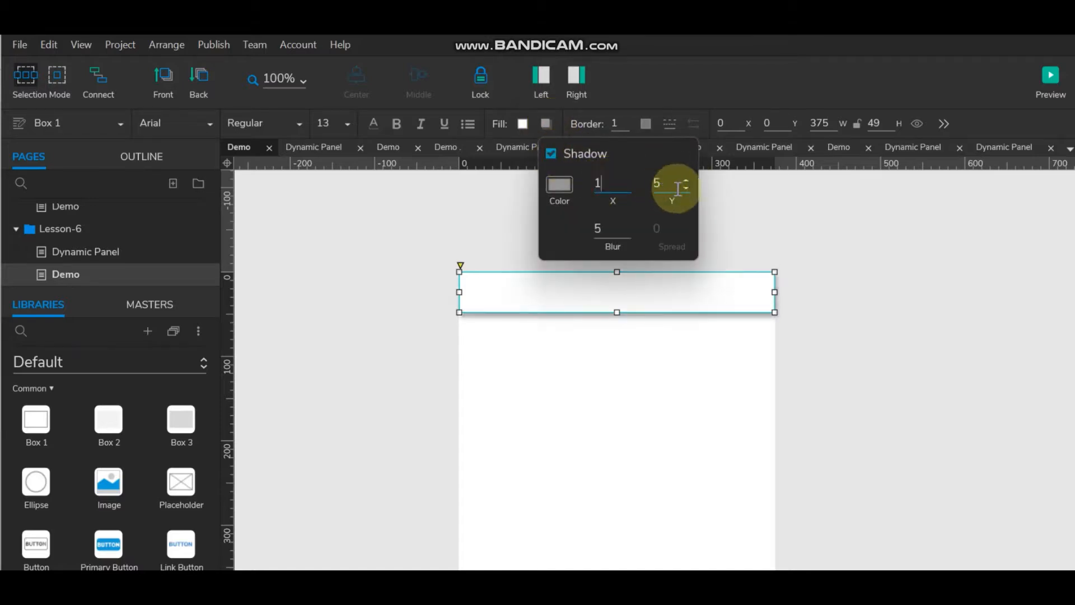
{"action": "left_click", "coordinate": [666, 183]}
{"action": "type", "text": "1"}
{"action": "left_click", "coordinate": [750, 220]}
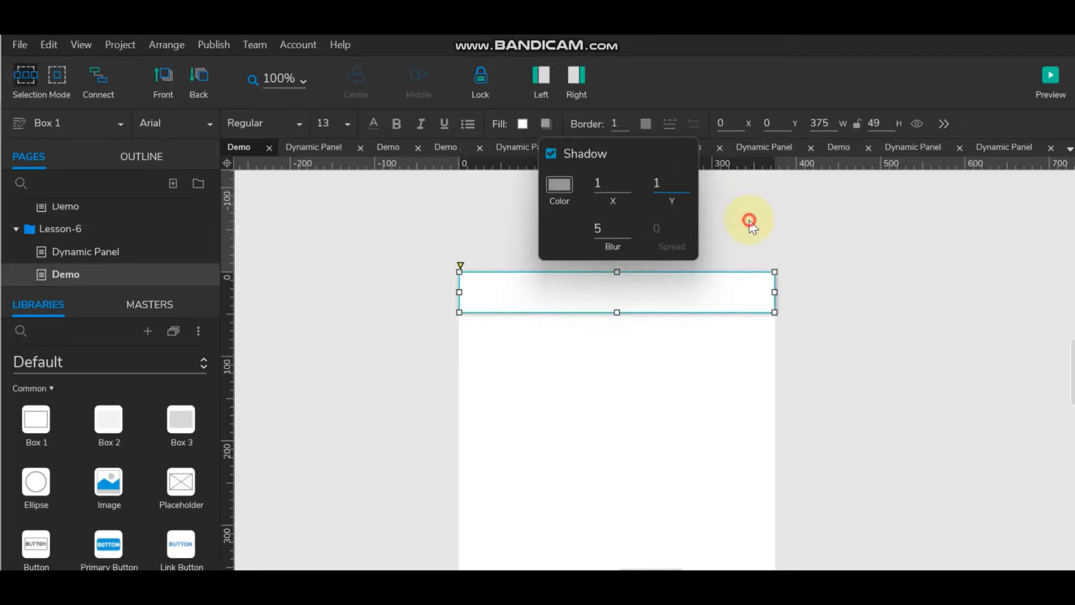
Set the navbar box's border width to 0.
{"action": "left_click", "coordinate": [603, 303]}
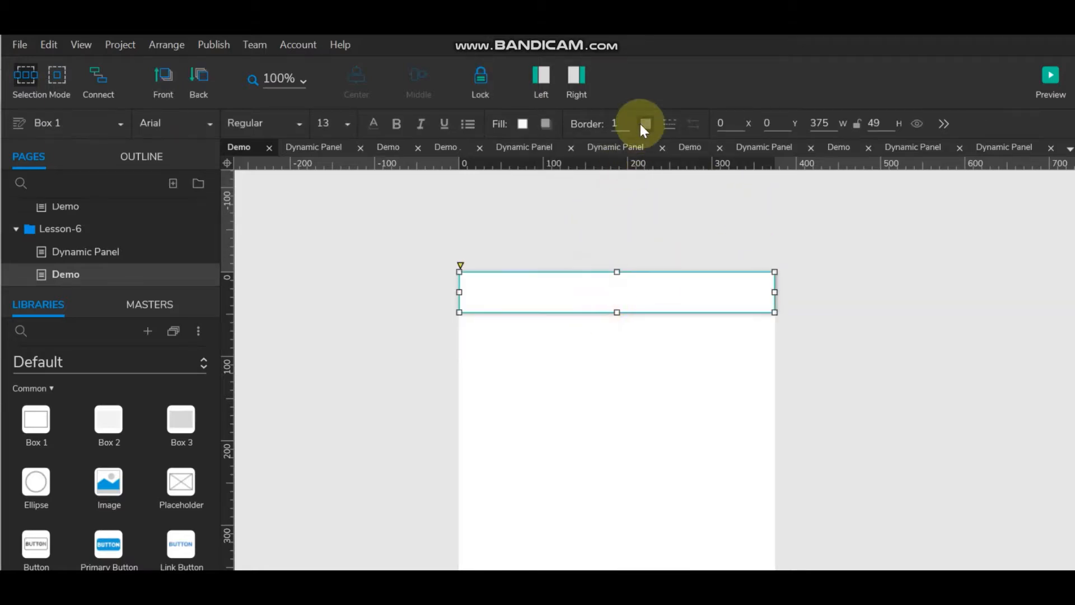
{"action": "left_click", "coordinate": [653, 207]}
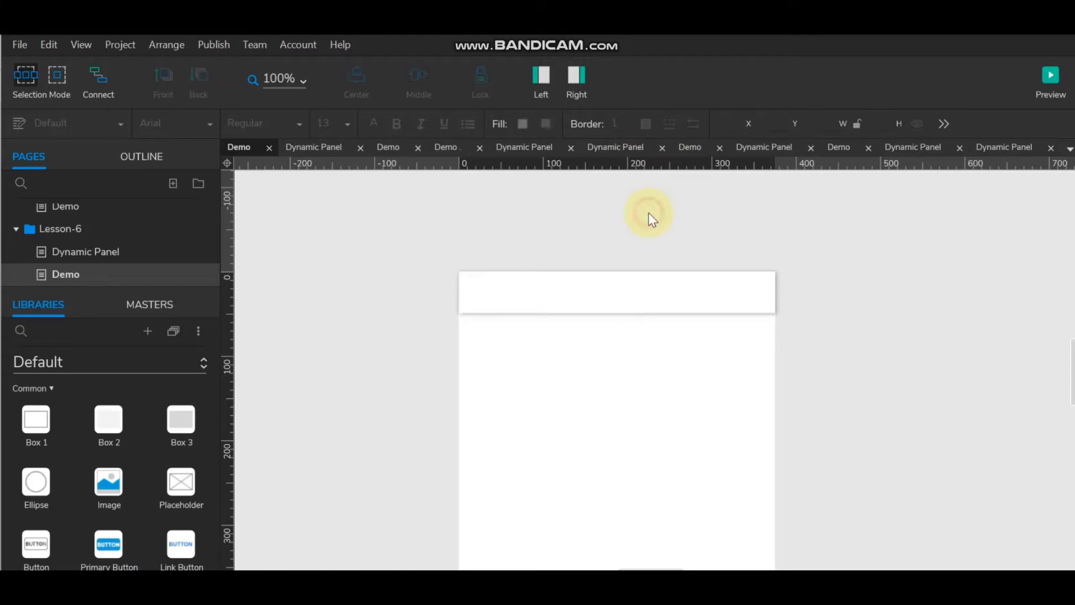
{"action": "left_click", "coordinate": [527, 124]}
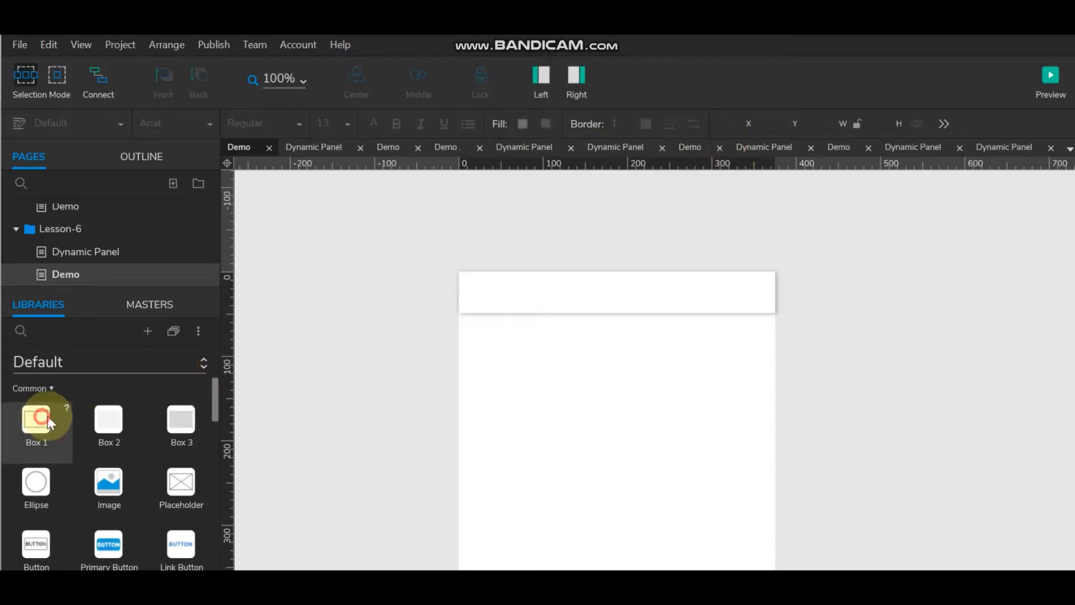
Add a second Box 1 inside the navbar at about X 9, Y 8 and size it to about 68 by 33.
{"action": "left_click_drag", "start_coordinate": [36, 421], "coordinate": [492, 338]}
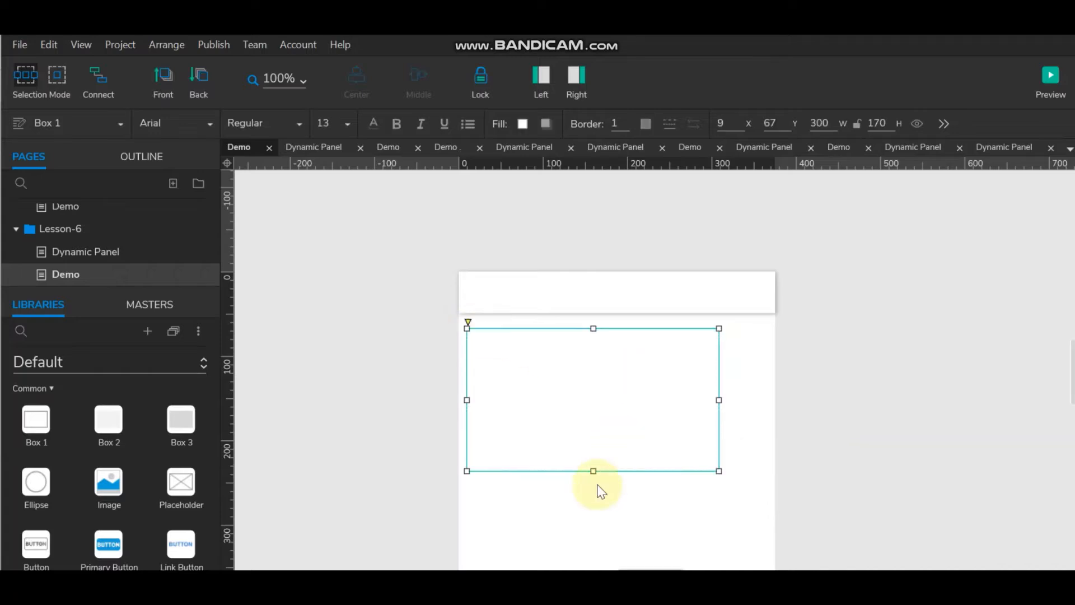
{"action": "left_click_drag", "start_coordinate": [594, 471], "coordinate": [560, 306]}
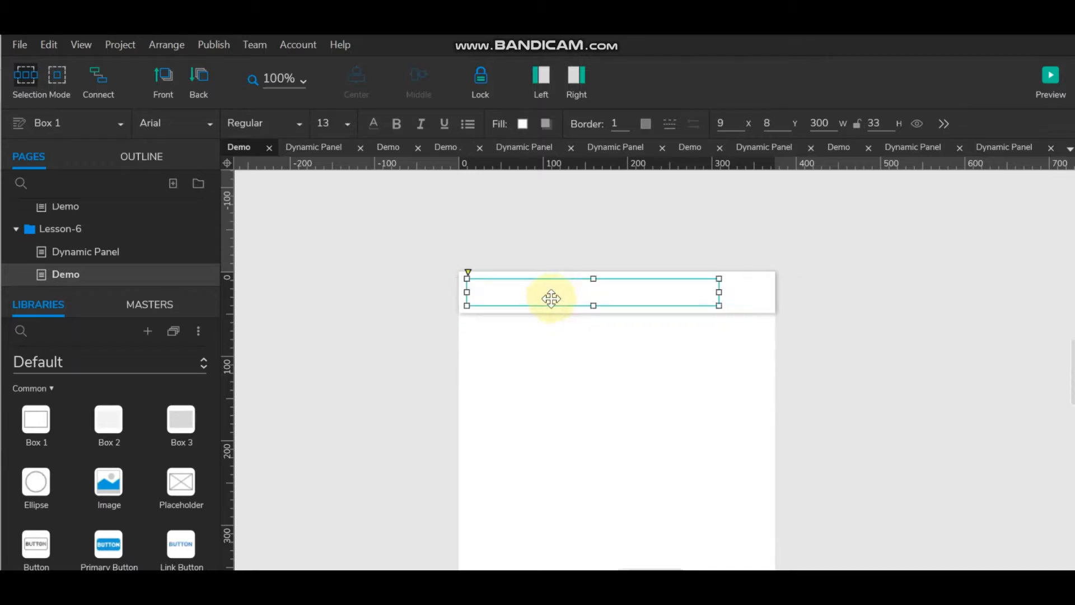
{"action": "left_click", "coordinate": [544, 313]}
{"action": "left_click", "coordinate": [546, 312]}
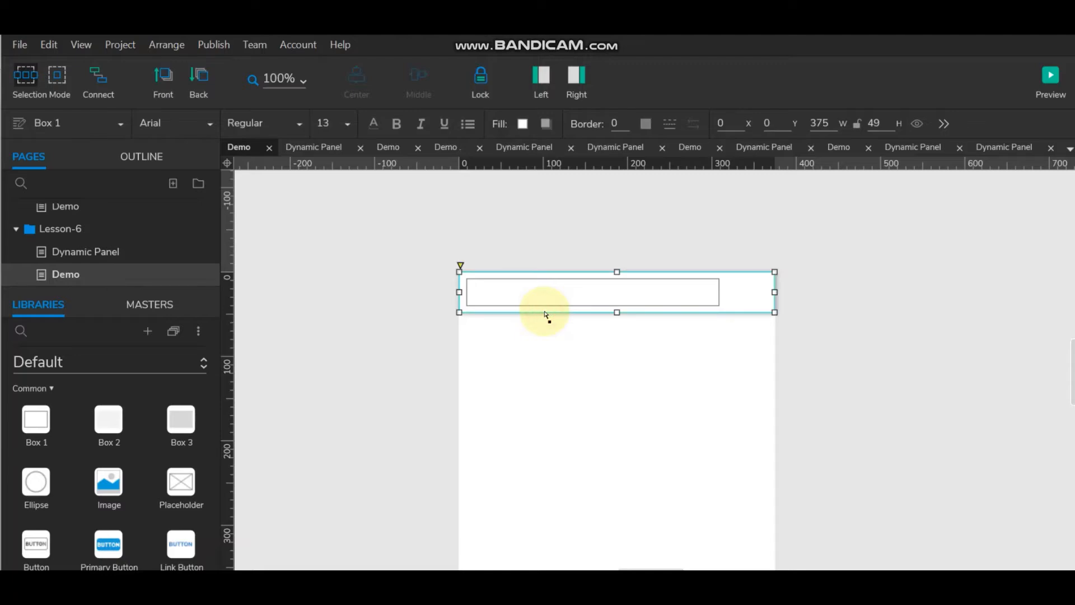
{"action": "left_click", "coordinate": [545, 293]}
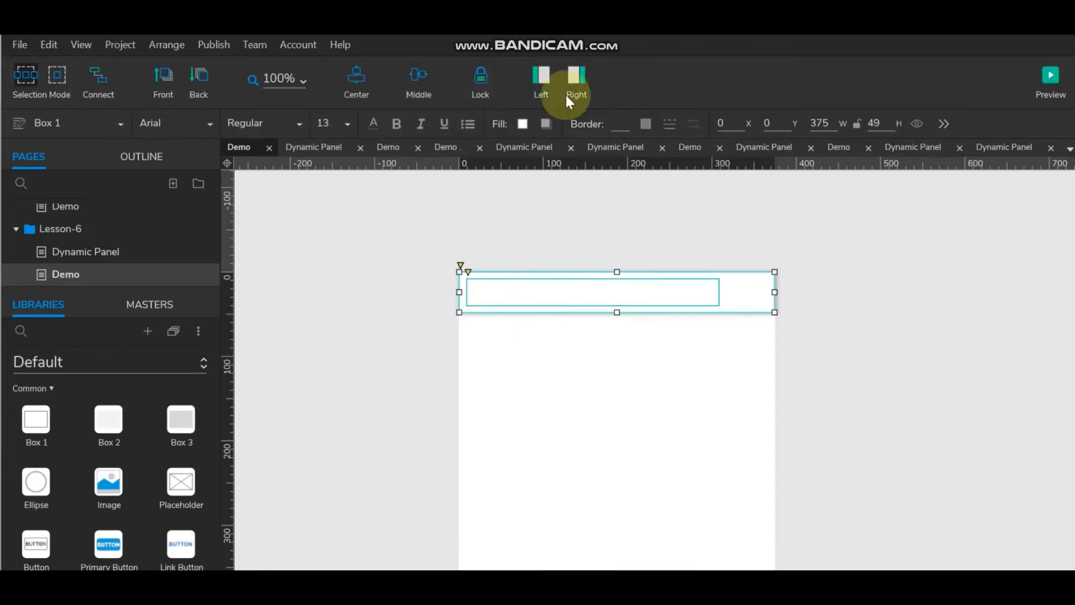
{"action": "left_click", "coordinate": [631, 255]}
{"action": "left_click", "coordinate": [672, 288]}
{"action": "left_click_drag", "start_coordinate": [720, 292], "coordinate": [524, 292]}
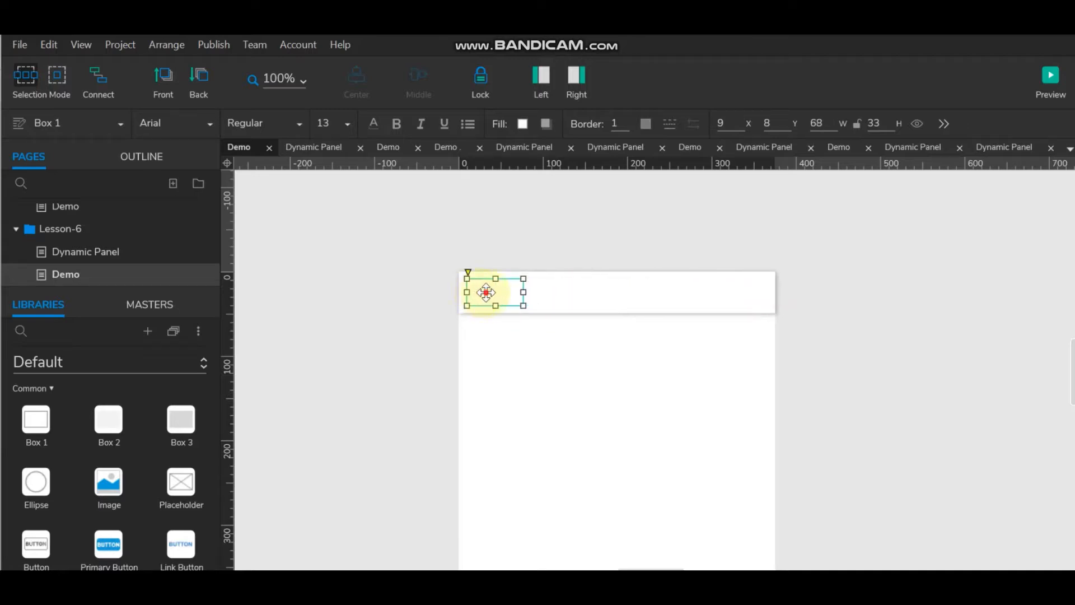
Label the small box inside the navbar Home.
{"action": "double_click", "coordinate": [479, 292]}
{"action": "type", "text": "Home"}
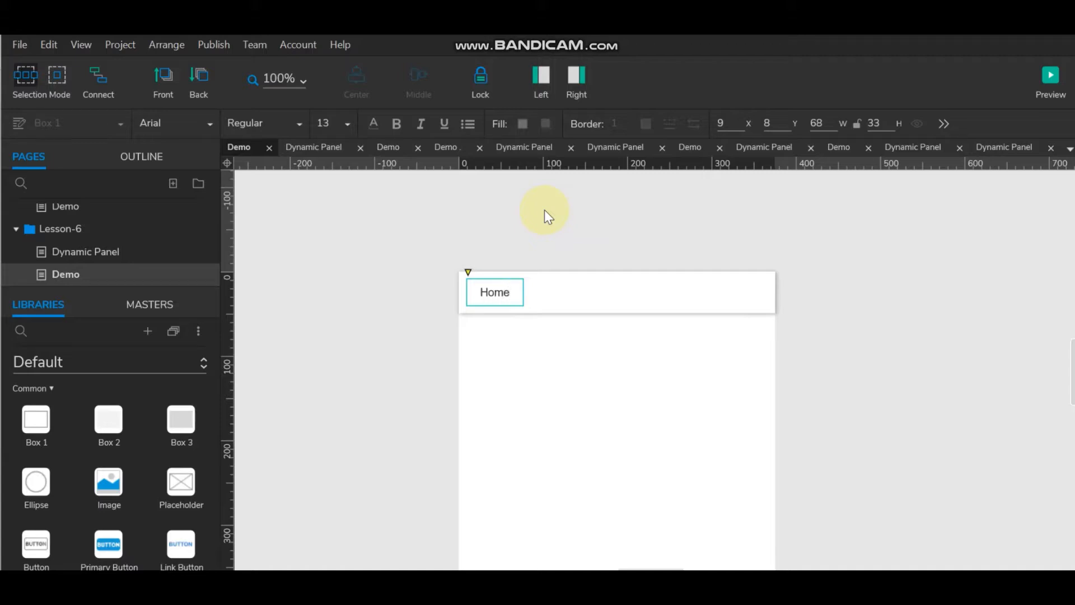
{"action": "left_click", "coordinate": [544, 210]}
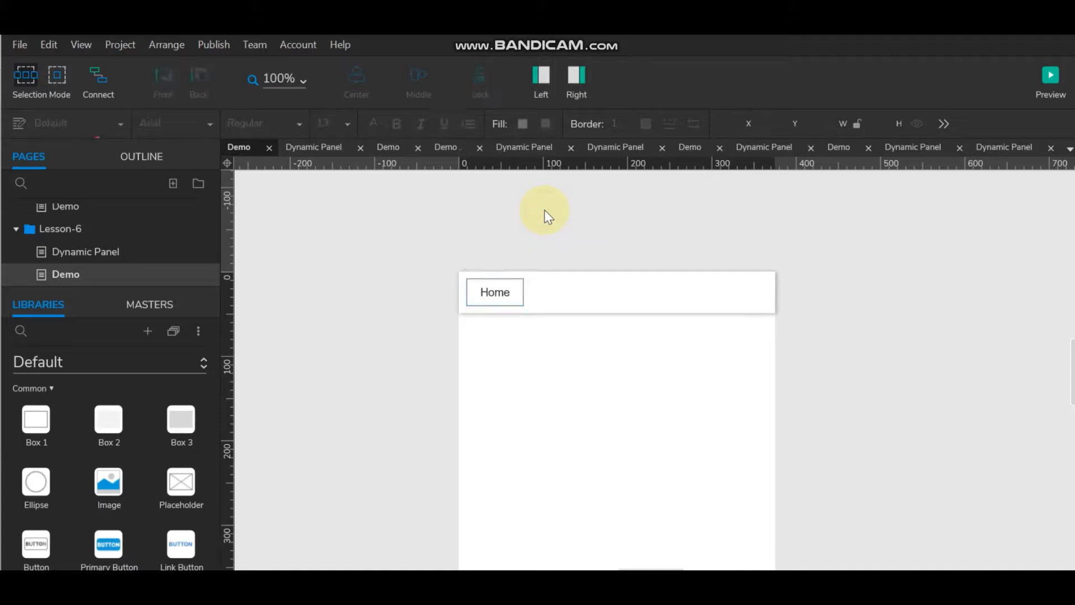
Duplicate the Home box directly beside it on the right and label the copy About.
{"action": "left_click", "coordinate": [496, 292]}
{"action": "left_click_drag", "start_coordinate": [495, 291], "coordinate": [553, 291]}
{"action": "double_click", "coordinate": [554, 292]}
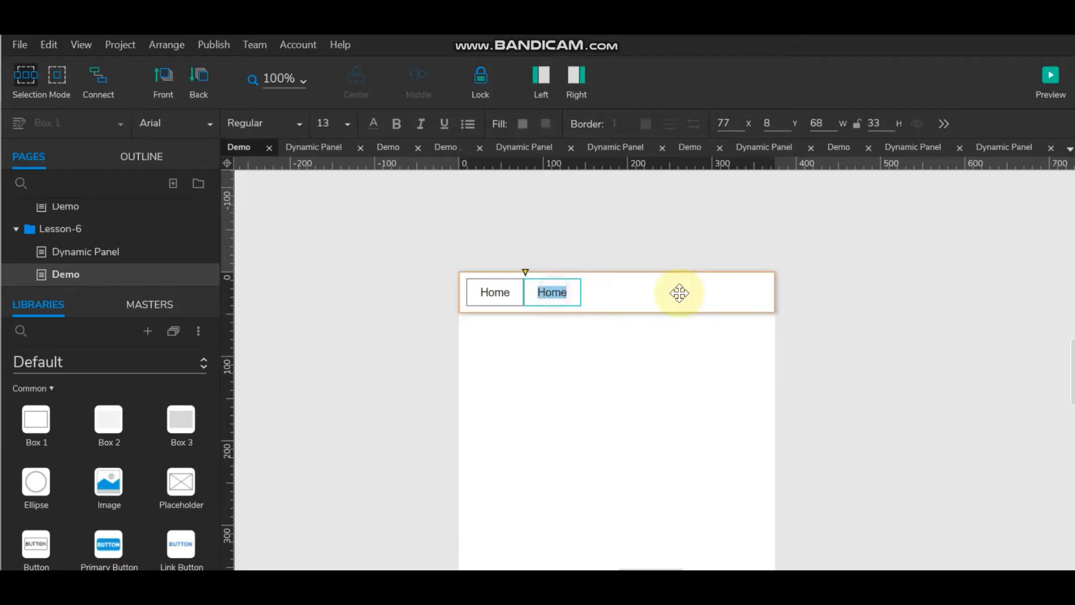
{"action": "type", "text": "About"}
{"action": "left_click", "coordinate": [643, 223]}
Duplicate the About box directly beside it on the right and label the copy Services.
{"action": "left_click", "coordinate": [551, 294]}
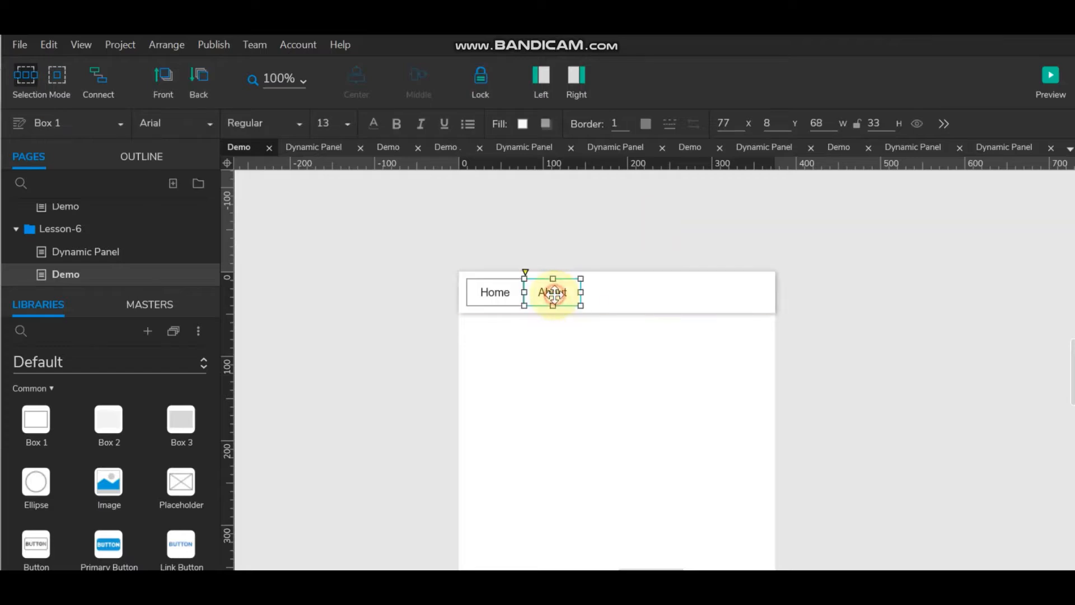
{"action": "left_click_drag", "start_coordinate": [586, 304], "coordinate": [606, 292]}
{"action": "double_click", "coordinate": [606, 292]}
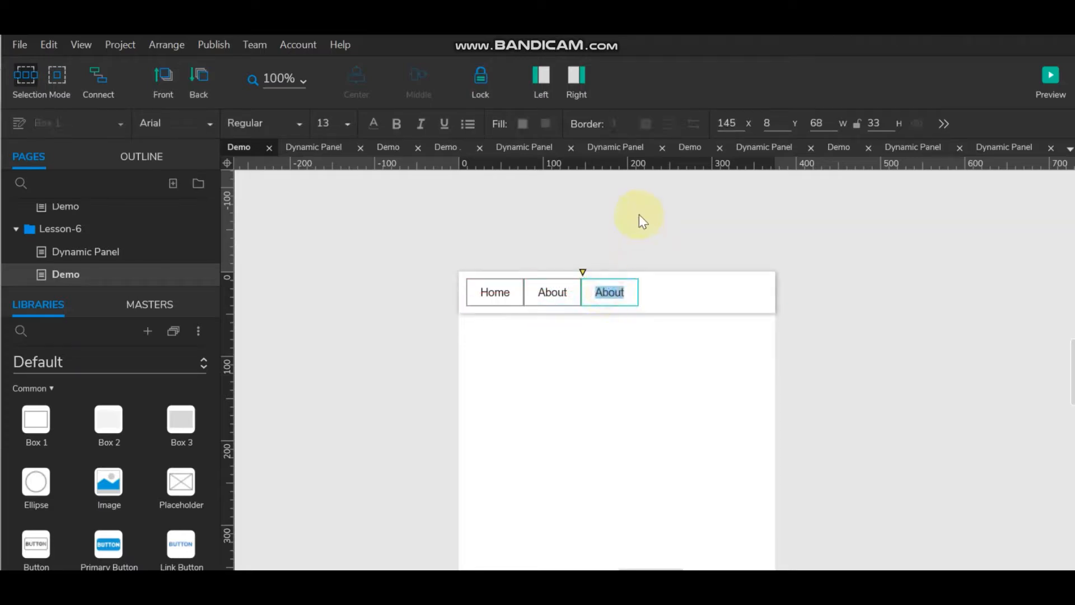
{"action": "type", "text": "Services"}
Duplicate the Services box directly beside it on the right and label the copy Blog.
{"action": "left_click", "coordinate": [613, 290]}
{"action": "left_click_drag", "start_coordinate": [613, 290], "coordinate": [666, 290]}
{"action": "double_click", "coordinate": [666, 290]}
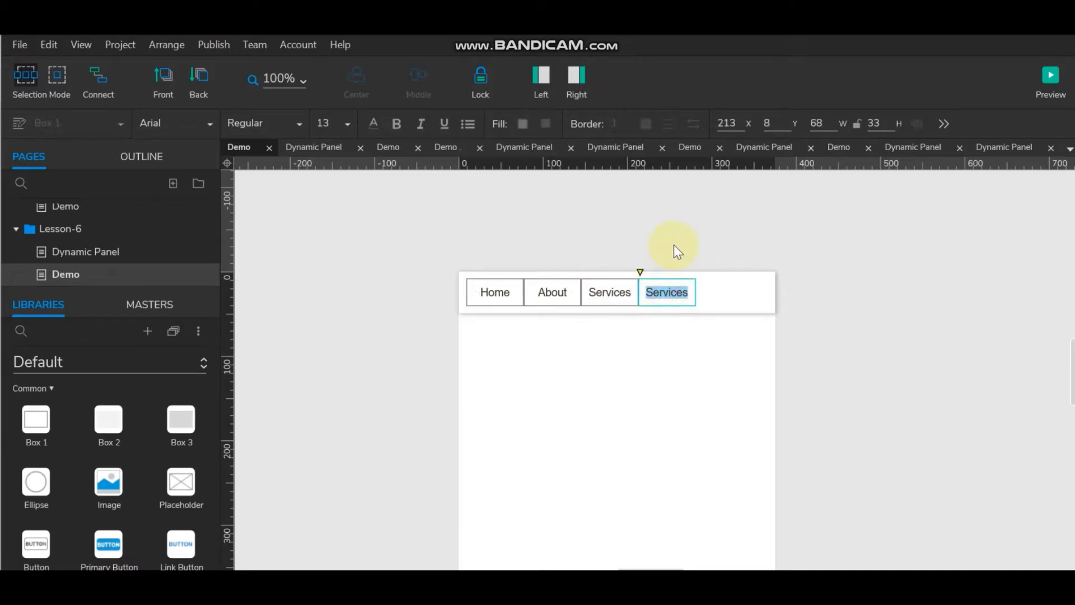
{"action": "type", "text": "Blog"}
{"action": "left_click", "coordinate": [674, 244]}
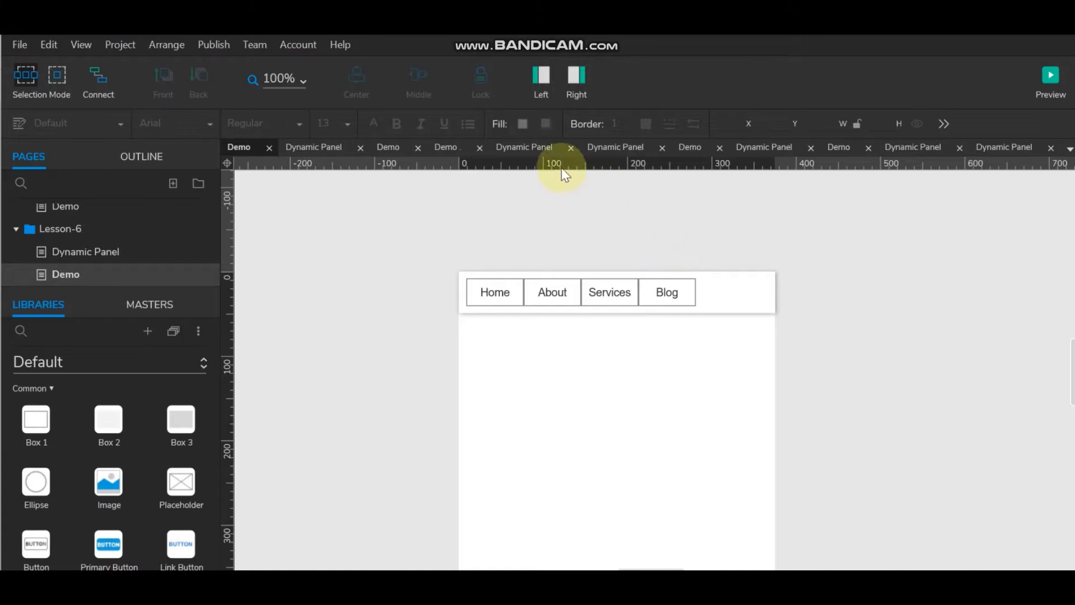
Widen the Home, About, Services and Blog boxes together to a total width of about 356.
{"action": "left_click", "coordinate": [506, 283]}
{"action": "left_click", "coordinate": [549, 293], "text": "shift"}
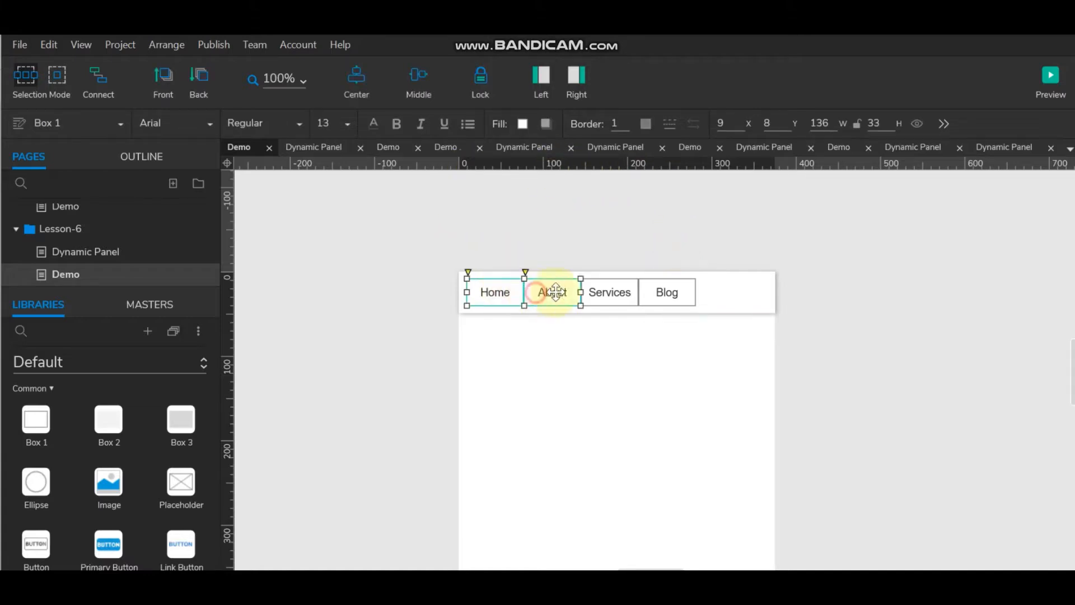
{"action": "left_click", "coordinate": [592, 289], "text": "shift"}
{"action": "left_click", "coordinate": [670, 292], "text": "shift"}
{"action": "left_click_drag", "start_coordinate": [694, 293], "coordinate": [763, 295]}
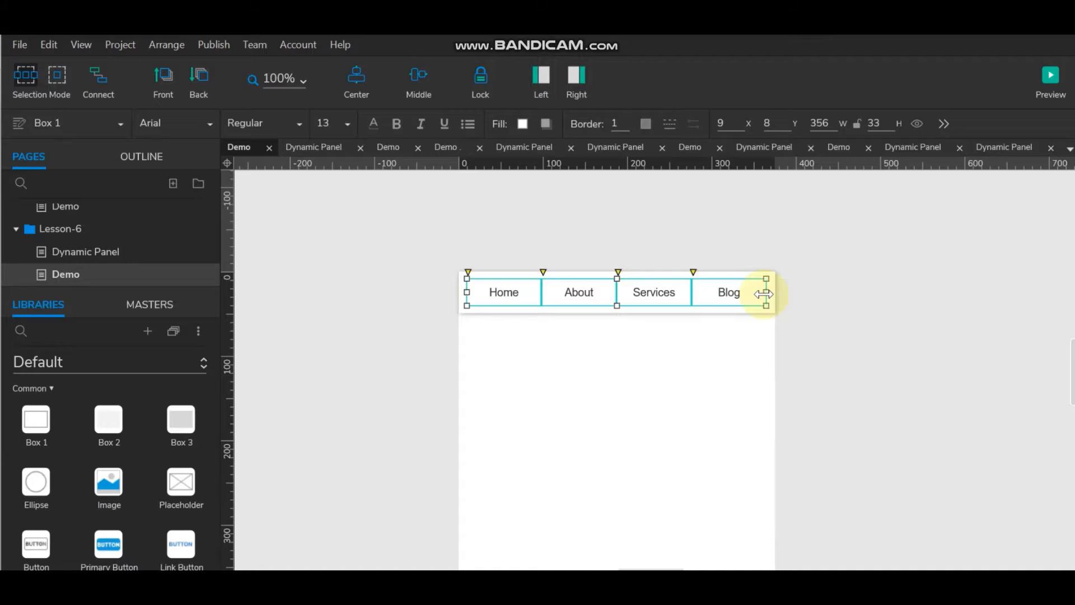
{"action": "left_click", "coordinate": [631, 233]}
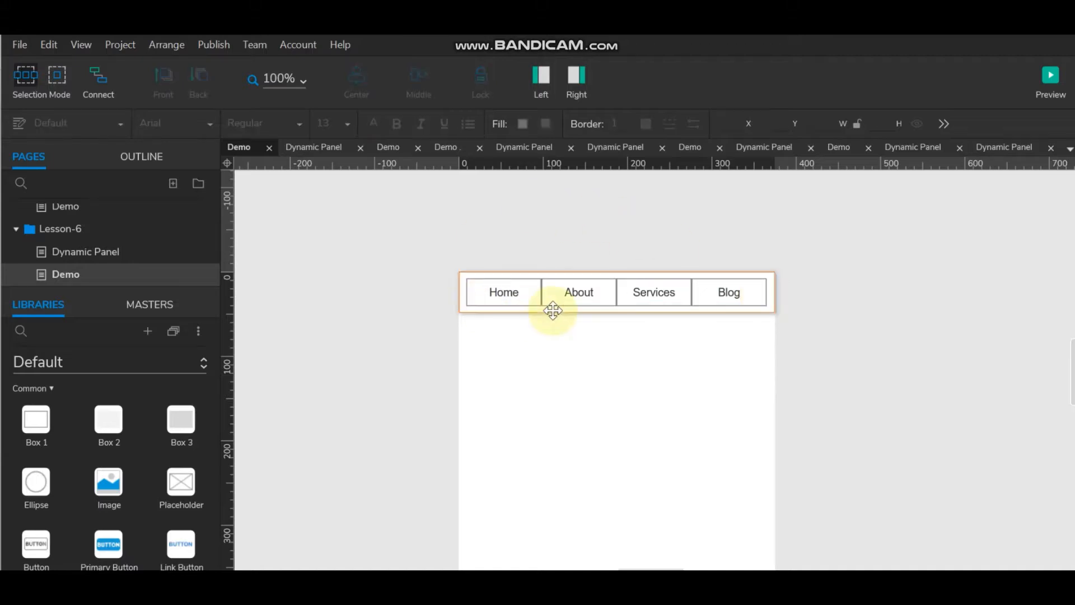
Nudge the four menu boxes together one pixel to the right to center them within the navbar.
{"action": "left_click", "coordinate": [502, 291]}
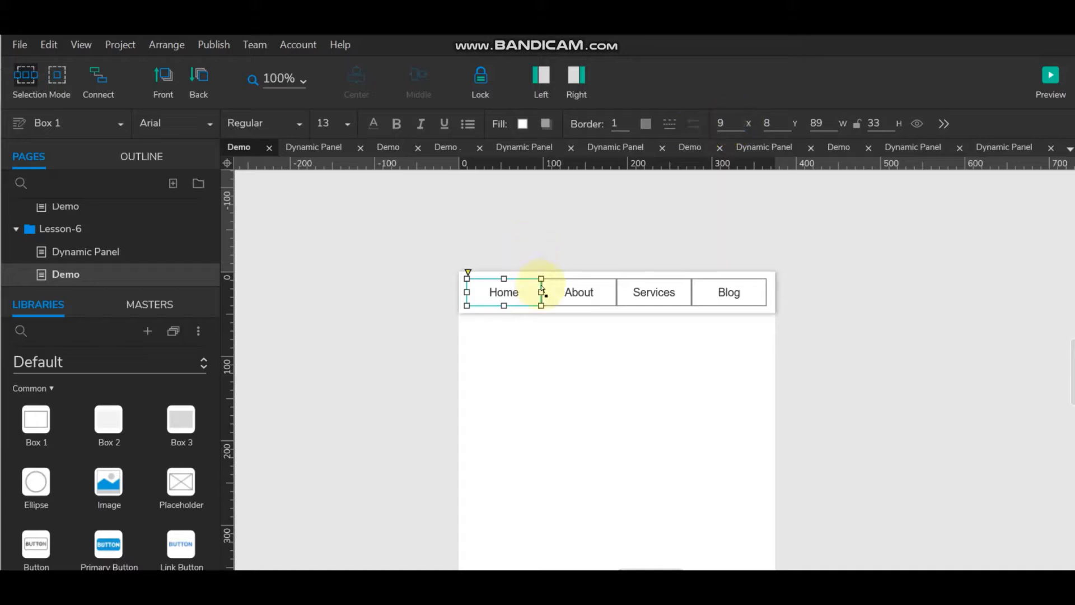
{"action": "left_click", "coordinate": [576, 289], "text": "shift"}
{"action": "left_click", "coordinate": [636, 291], "text": "shift"}
{"action": "left_click", "coordinate": [701, 296], "text": "shift"}
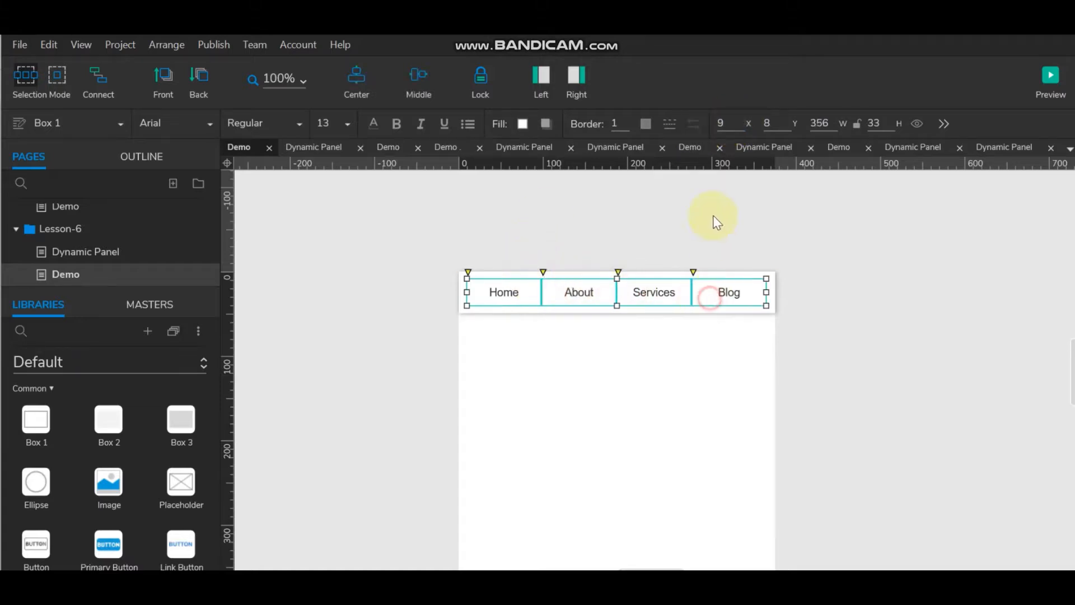
{"action": "key", "text": "Up"}
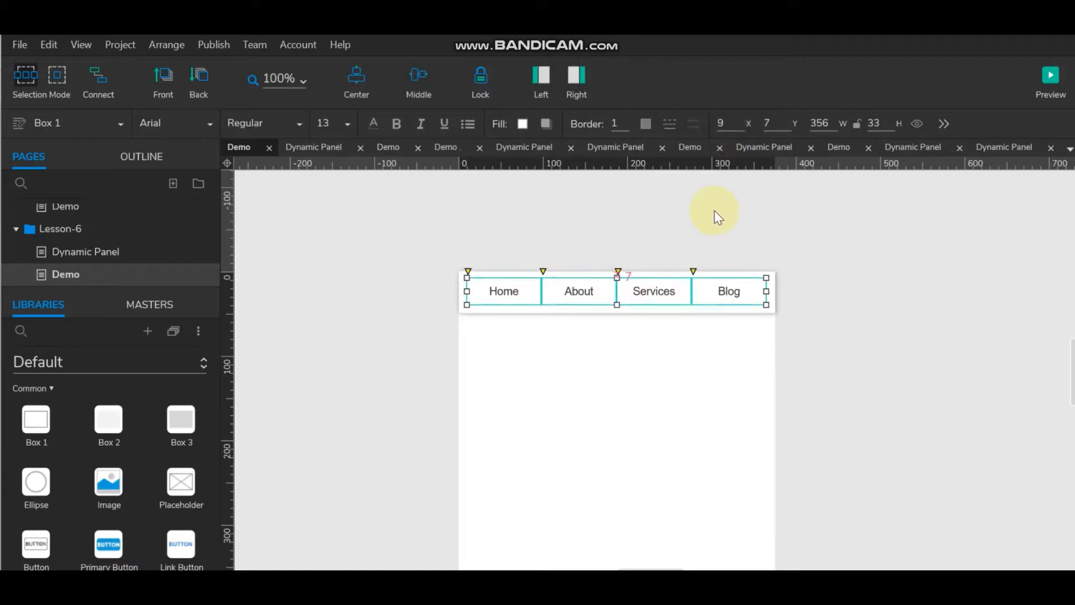
{"action": "key", "text": "Down"}
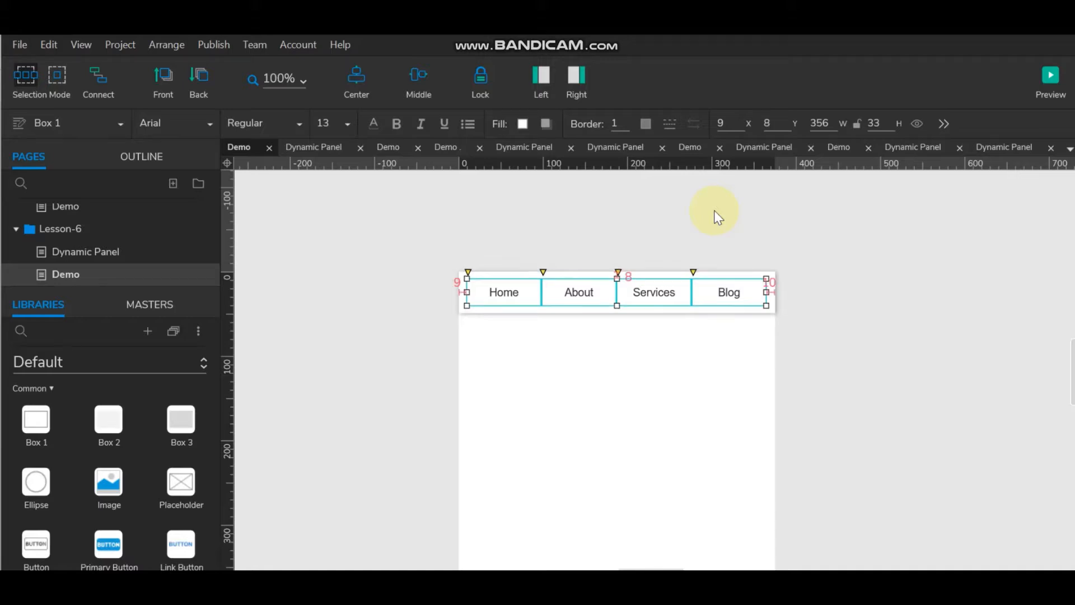
{"action": "key", "text": "Right"}
{"action": "left_click", "coordinate": [744, 124]}
{"action": "left_click", "coordinate": [629, 251]}
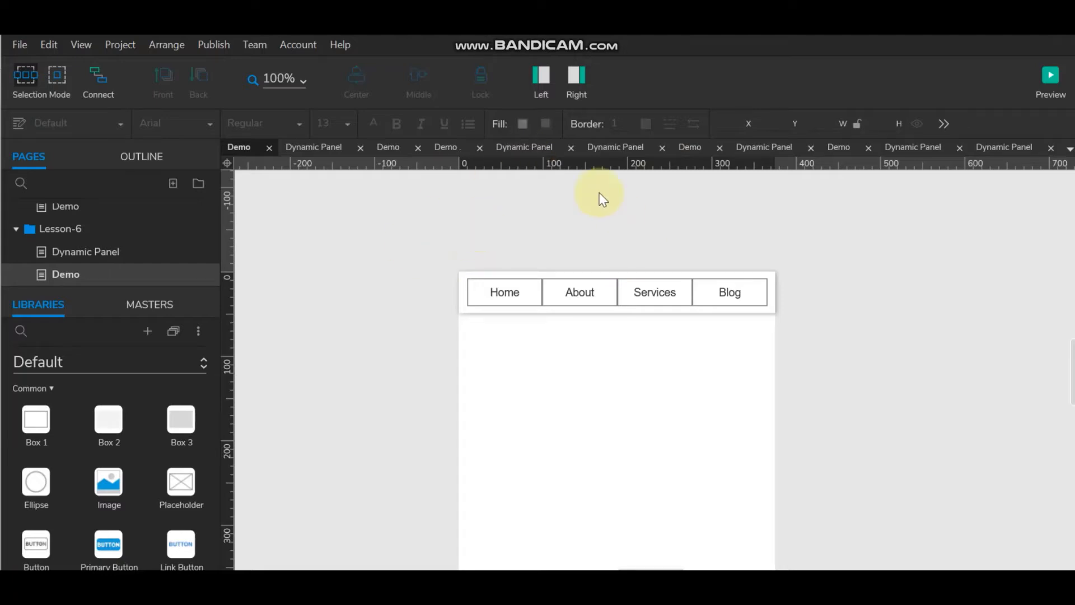
Set the border width of the Home, About, Services and Blog boxes to 0.
{"action": "left_click", "coordinate": [487, 293]}
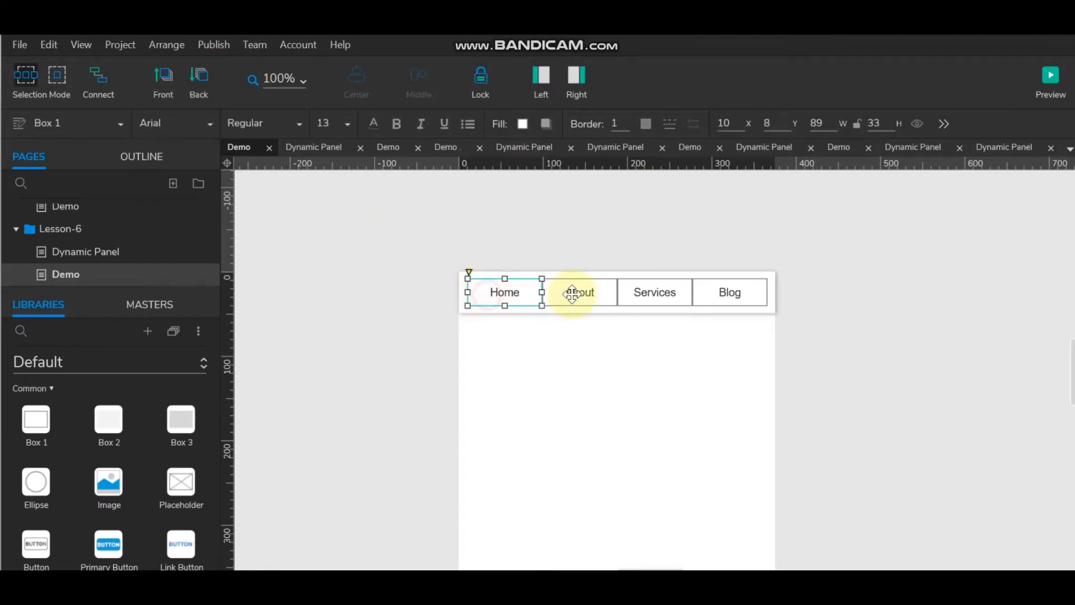
{"action": "left_click", "coordinate": [575, 292], "text": "shift"}
{"action": "left_click", "coordinate": [653, 293], "text": "shift"}
{"action": "left_click", "coordinate": [725, 293], "text": "shift"}
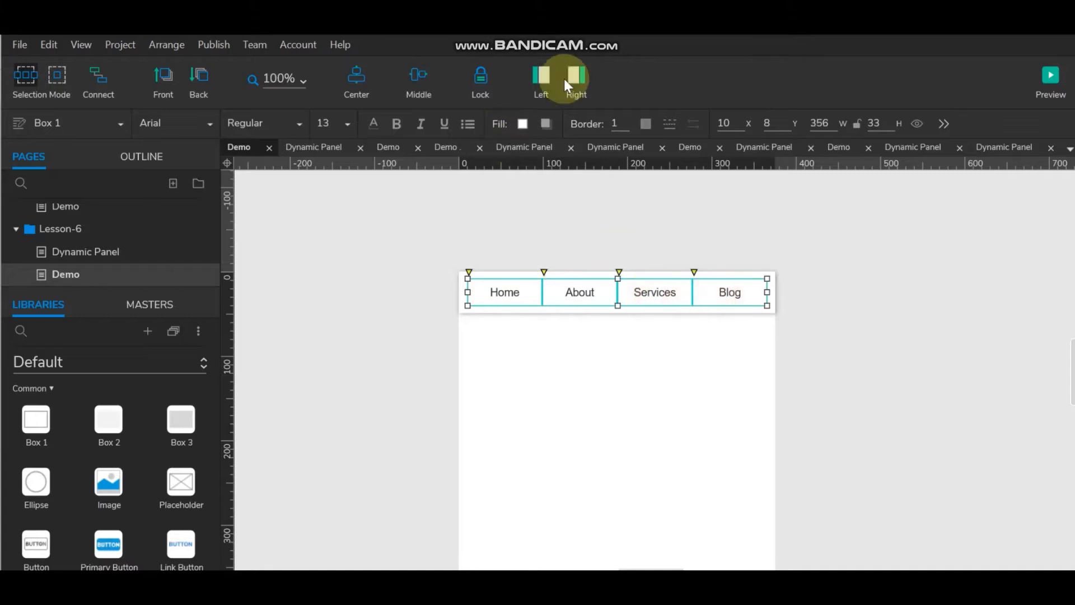
{"action": "left_click", "coordinate": [627, 128]}
Assign the four menu boxes to a selection group named Nav.
{"action": "right_click", "coordinate": [600, 291]}
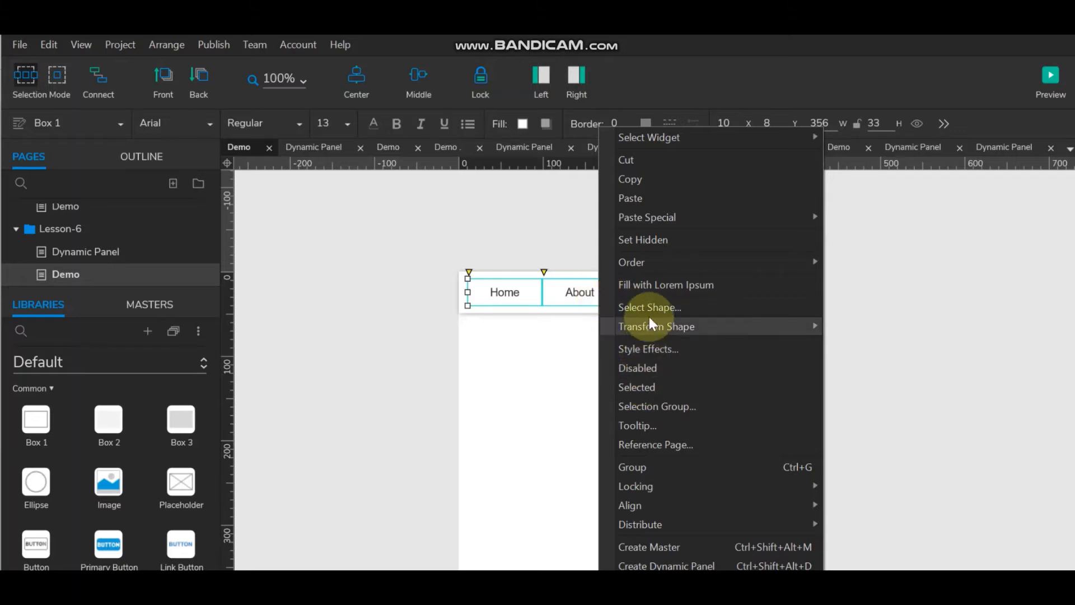
{"action": "left_click", "coordinate": [657, 406]}
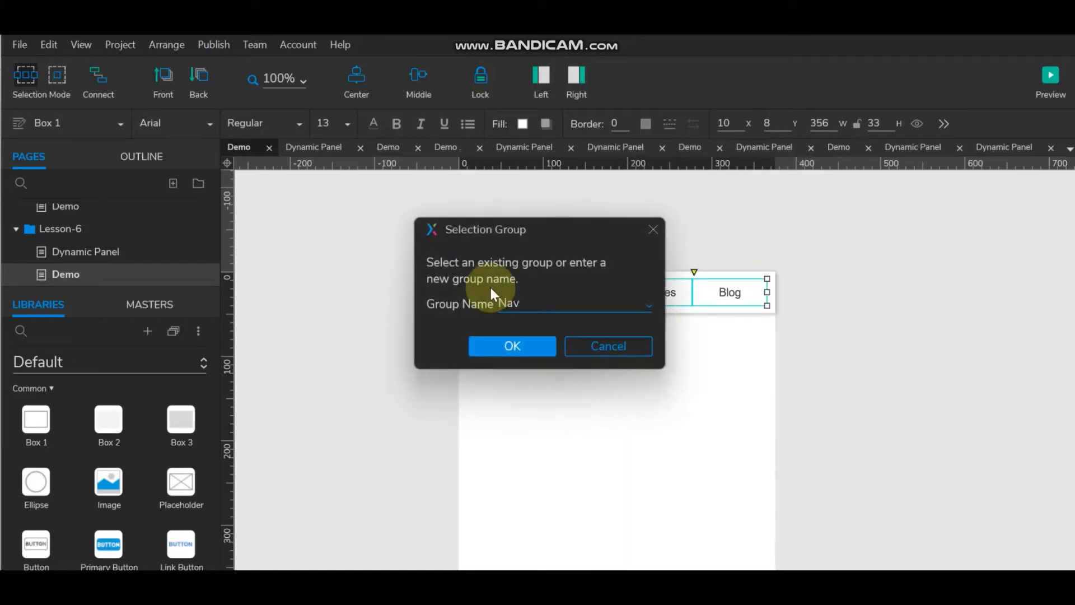
{"action": "left_click", "coordinate": [513, 339]}
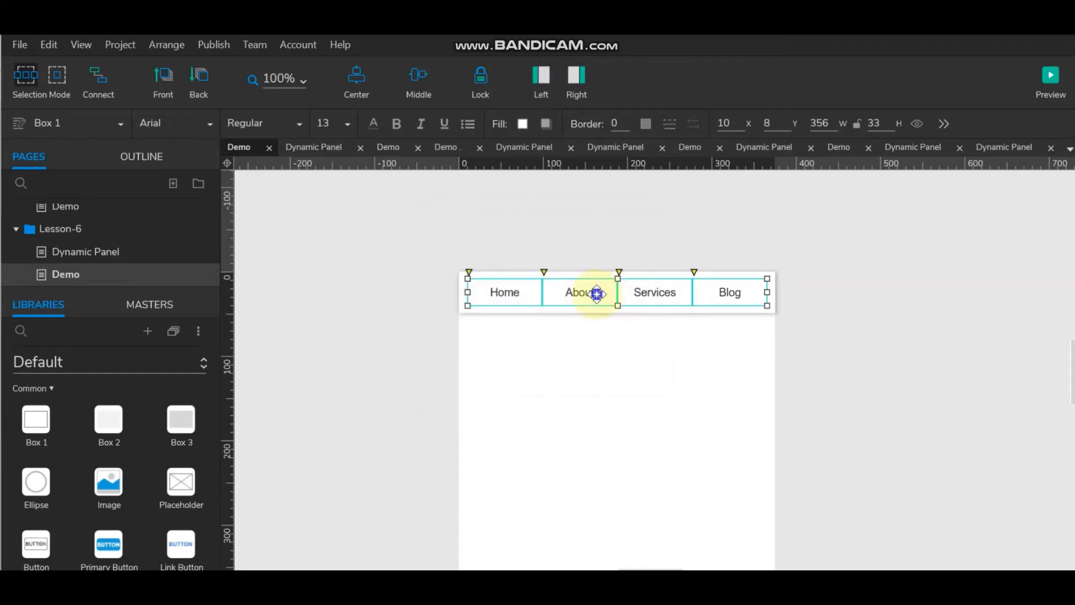
In the four menu boxes' Selected style effect, enable border visibility and keep only the bottom border.
{"action": "right_click", "coordinate": [597, 294]}
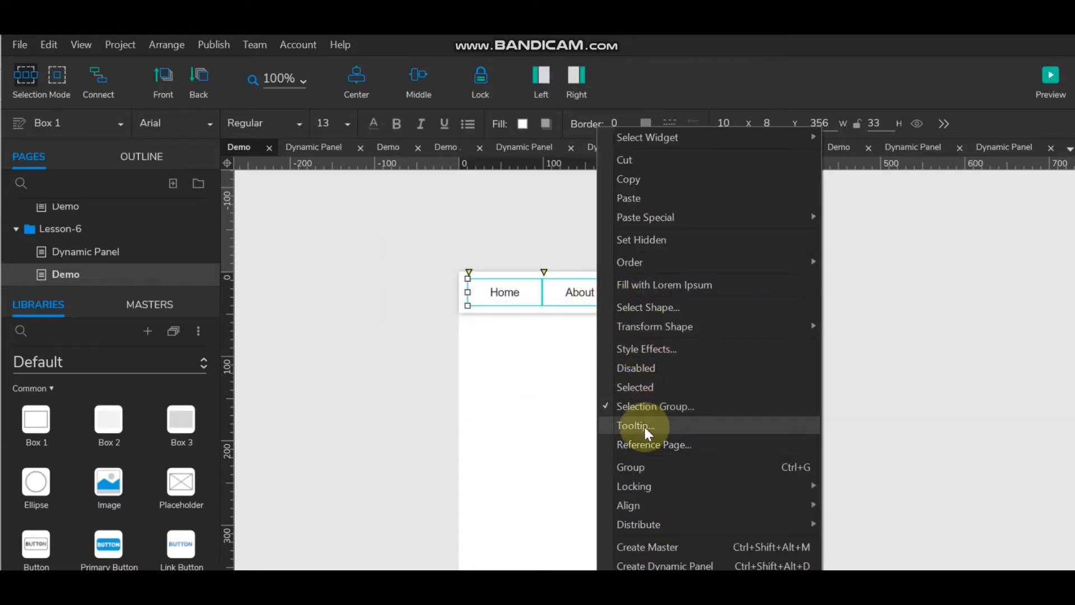
{"action": "left_click", "coordinate": [650, 352]}
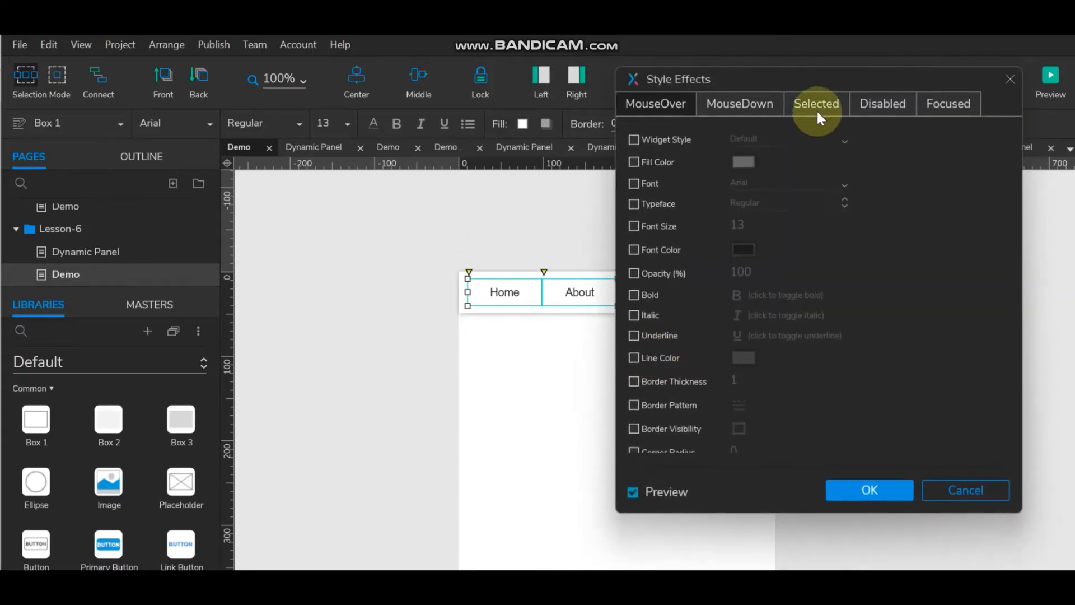
{"action": "left_click", "coordinate": [818, 107]}
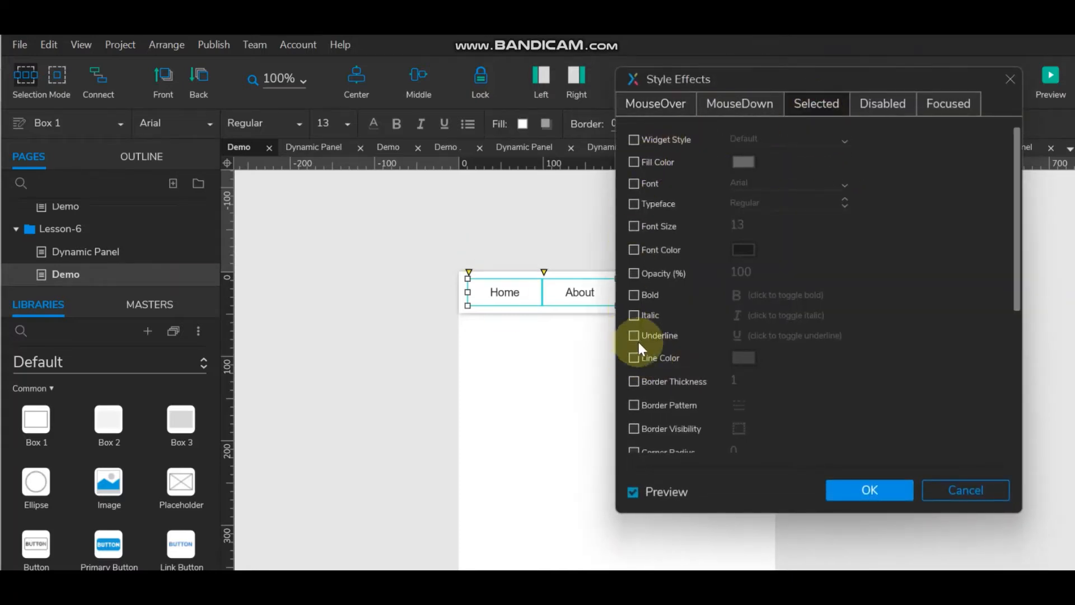
{"action": "scroll", "coordinate": [674, 337], "scroll_direction": "down", "scroll_amount": 3}
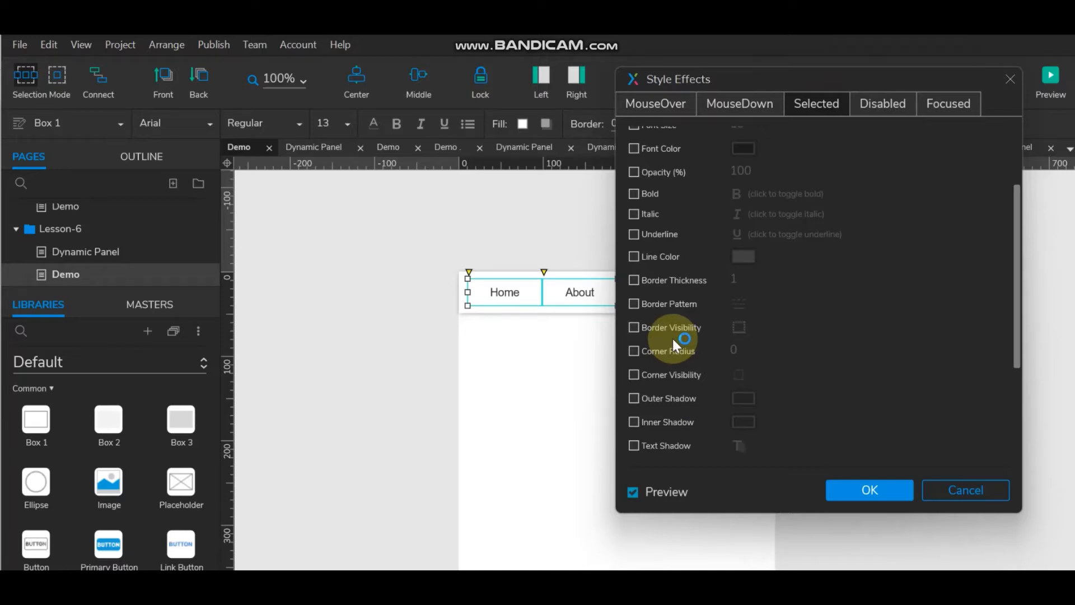
{"action": "left_click", "coordinate": [636, 329]}
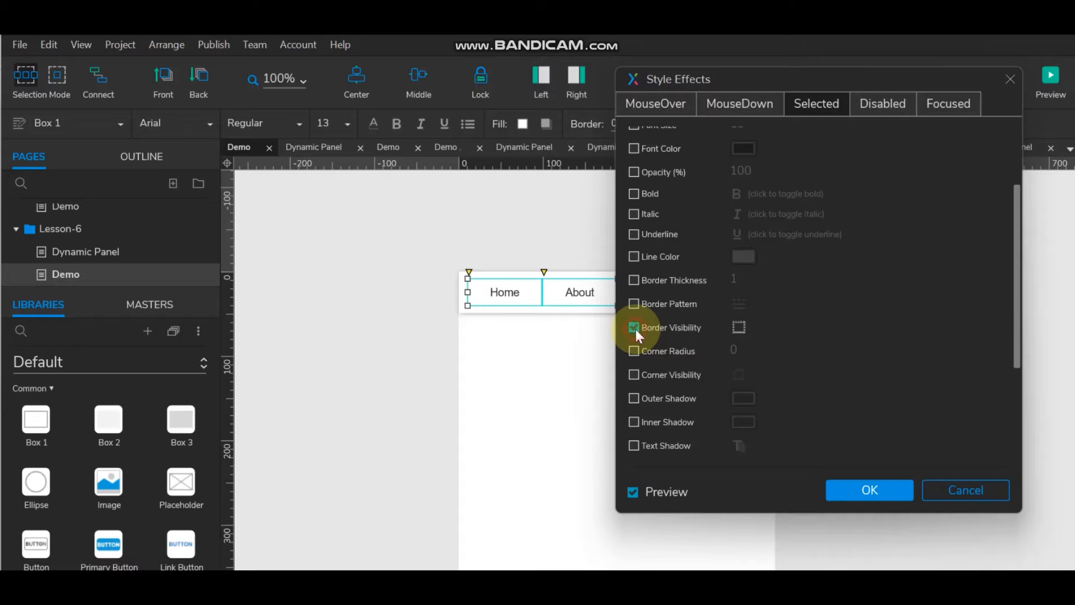
{"action": "left_click", "coordinate": [739, 328]}
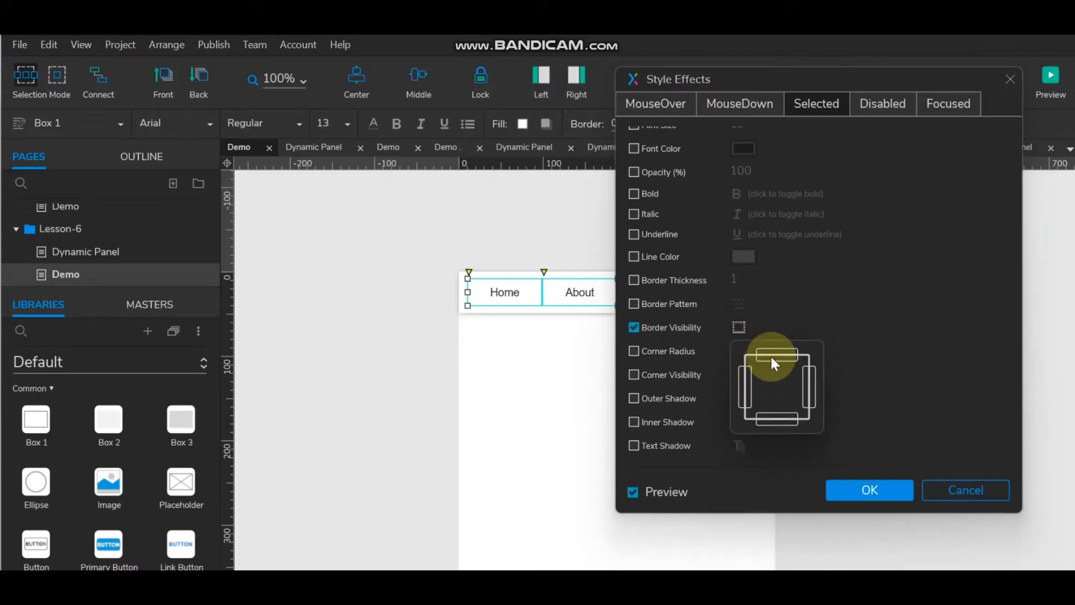
{"action": "left_click", "coordinate": [747, 379]}
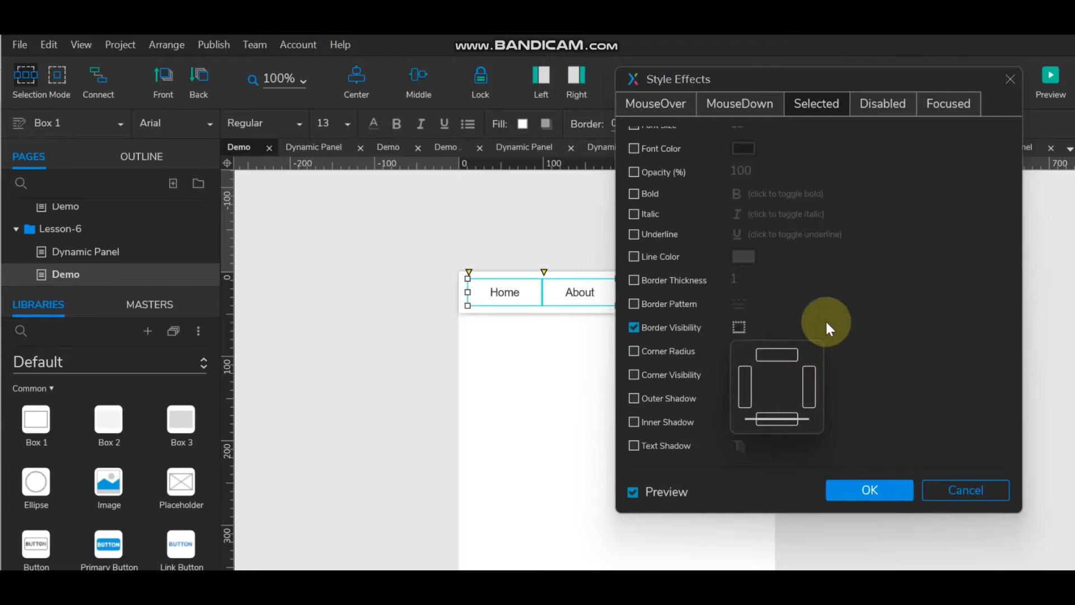
{"action": "left_click", "coordinate": [739, 327]}
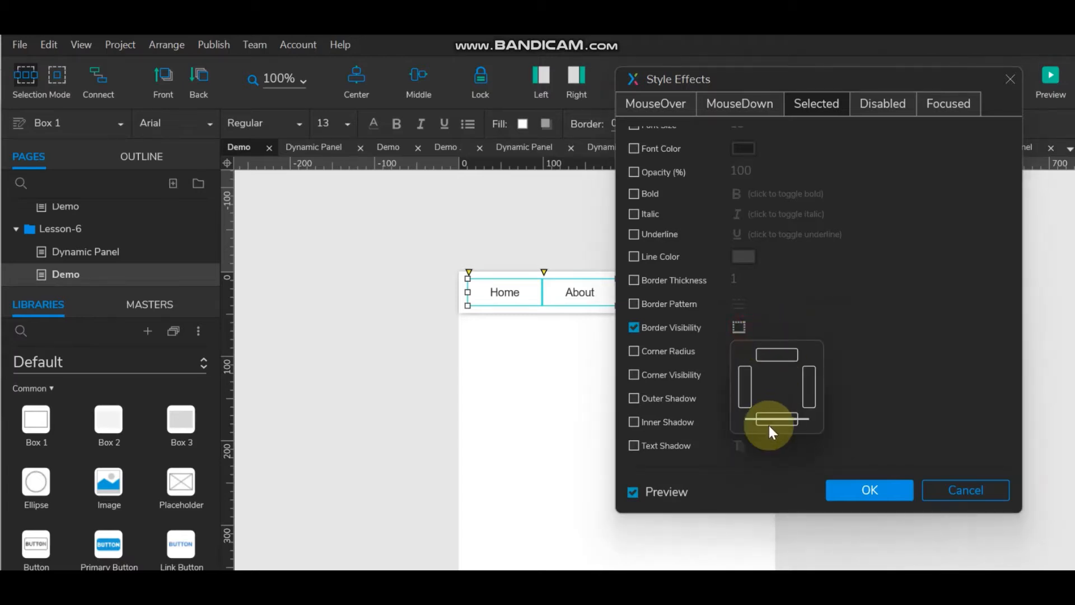
{"action": "left_click", "coordinate": [828, 300]}
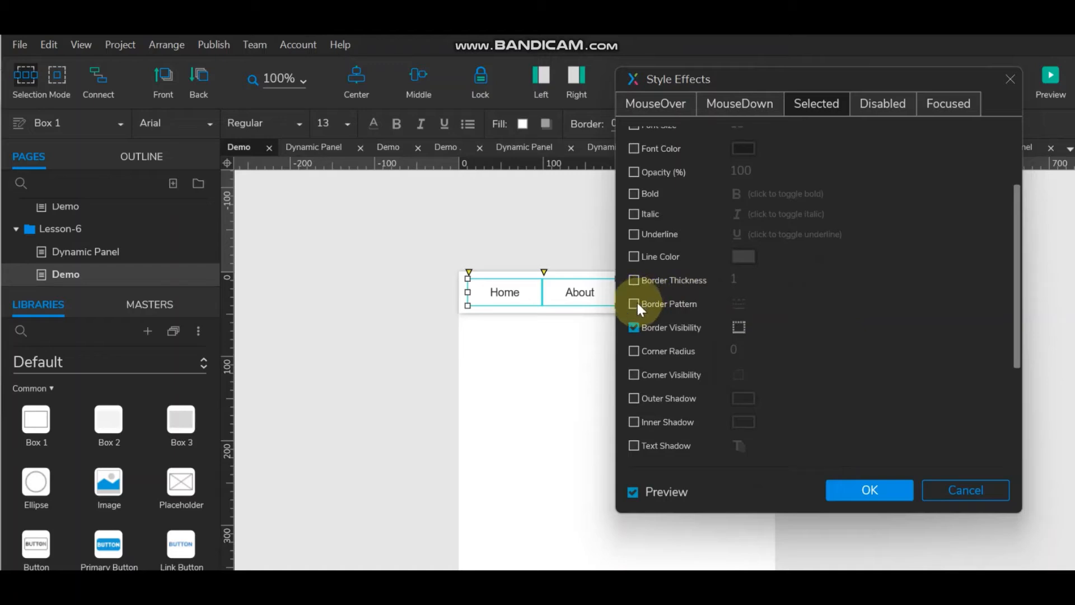
Set the Selected style's border thickness to 2 and line color to purple #8400FF, and apply the style effects.
{"action": "left_click", "coordinate": [635, 280]}
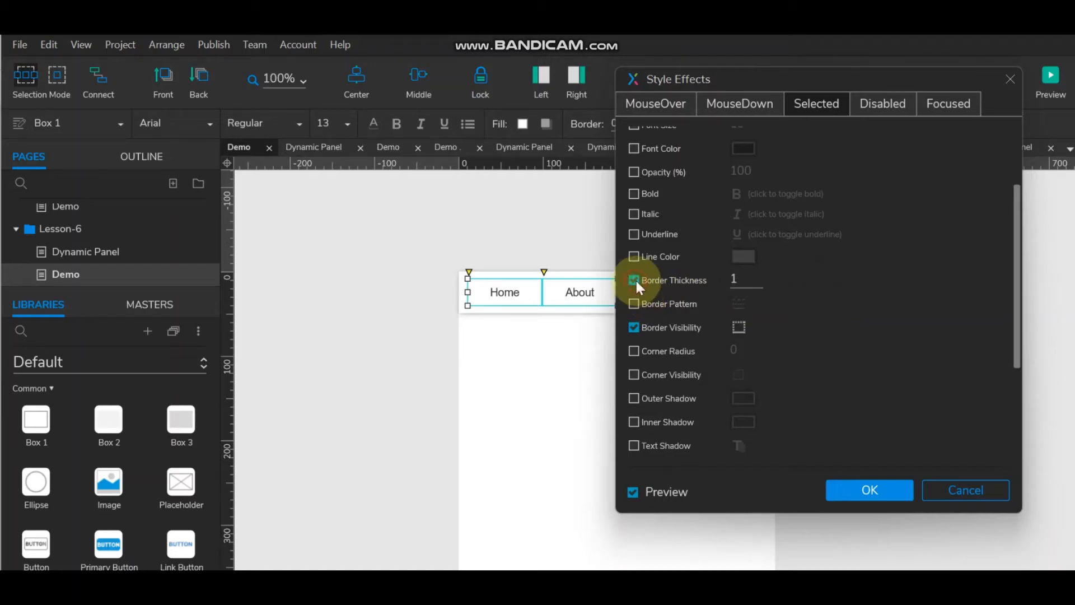
{"action": "left_click", "coordinate": [759, 277]}
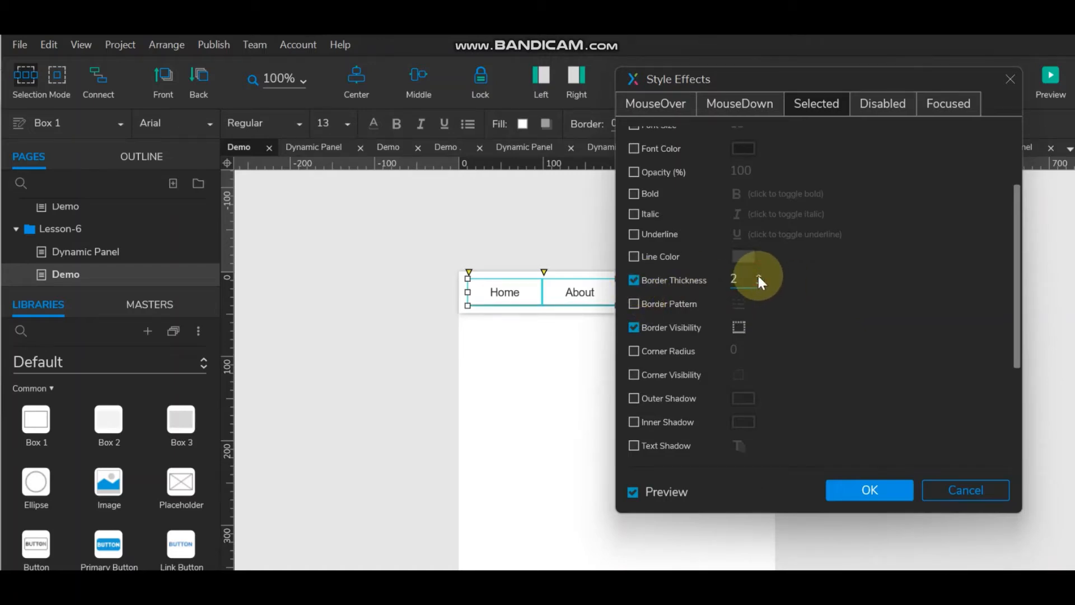
{"action": "left_click", "coordinate": [638, 258]}
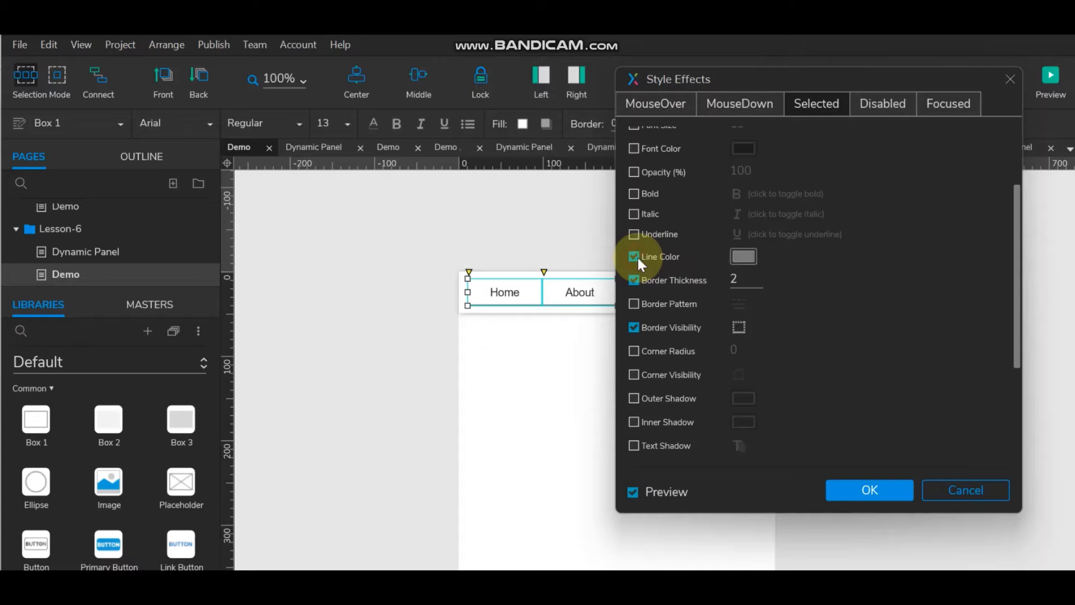
{"action": "left_click", "coordinate": [746, 256]}
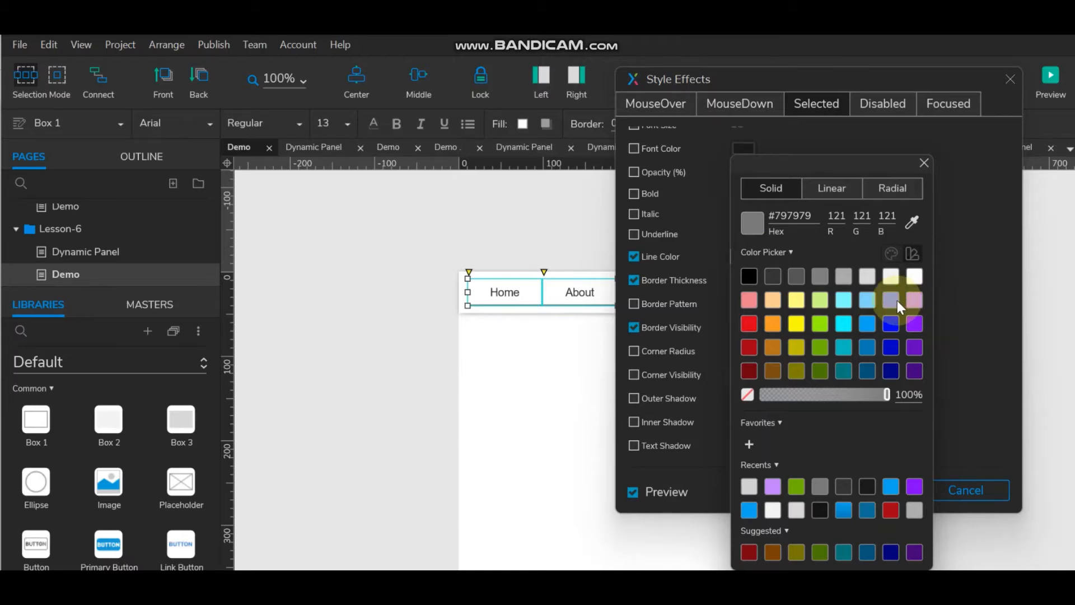
{"action": "left_click", "coordinate": [914, 325]}
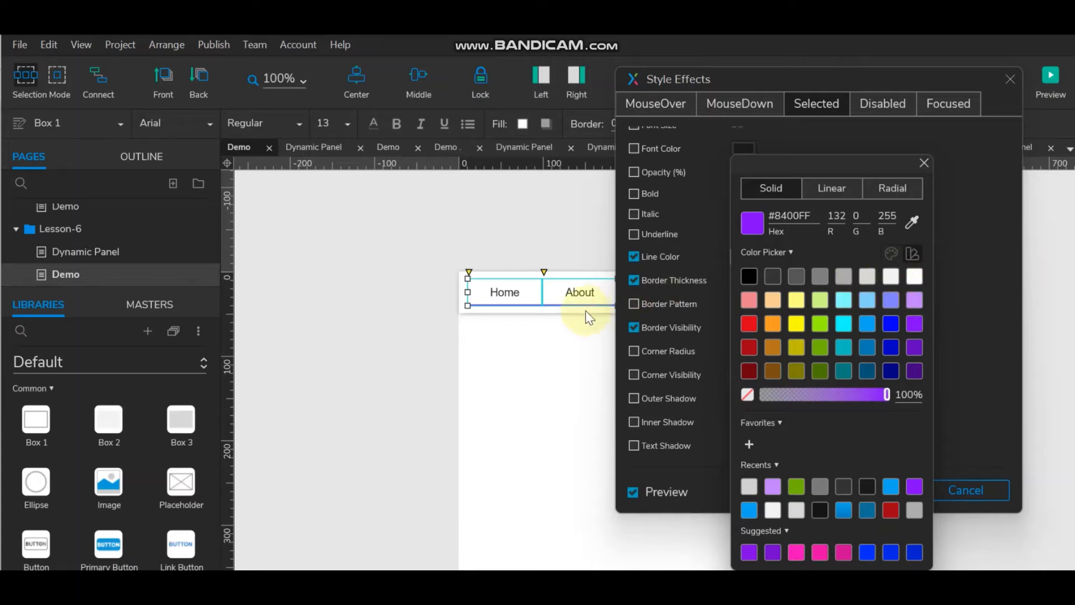
{"action": "left_click", "coordinate": [959, 302]}
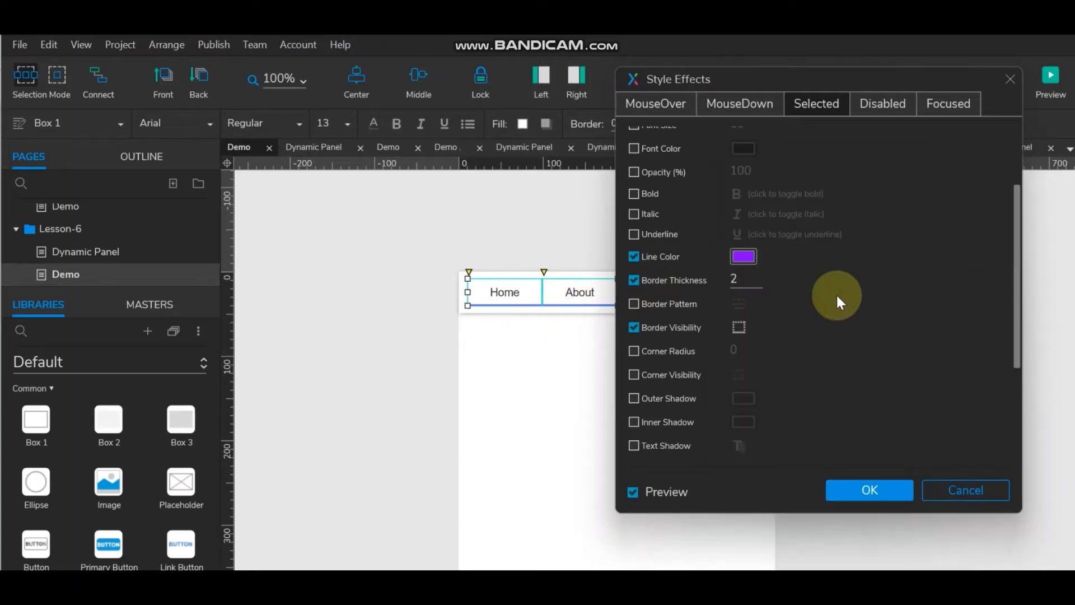
{"action": "left_click", "coordinate": [869, 489]}
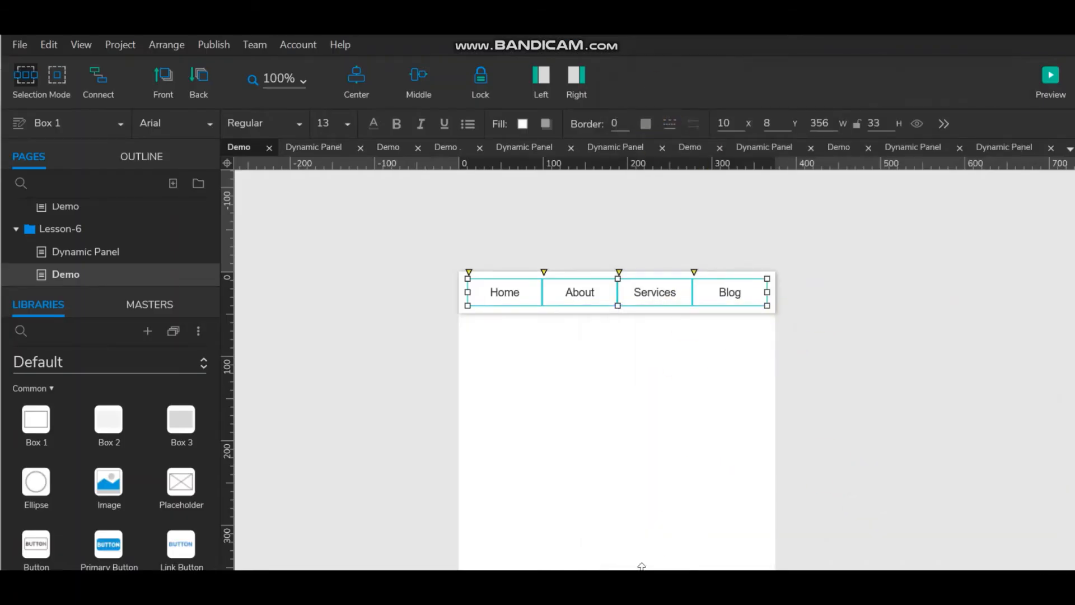
Add a Click or Tap interaction to the Home box with Set Selected/Checked targeting This Widget, value true.
{"action": "scroll", "coordinate": [635, 558], "scroll_direction": "right", "scroll_amount": 3}
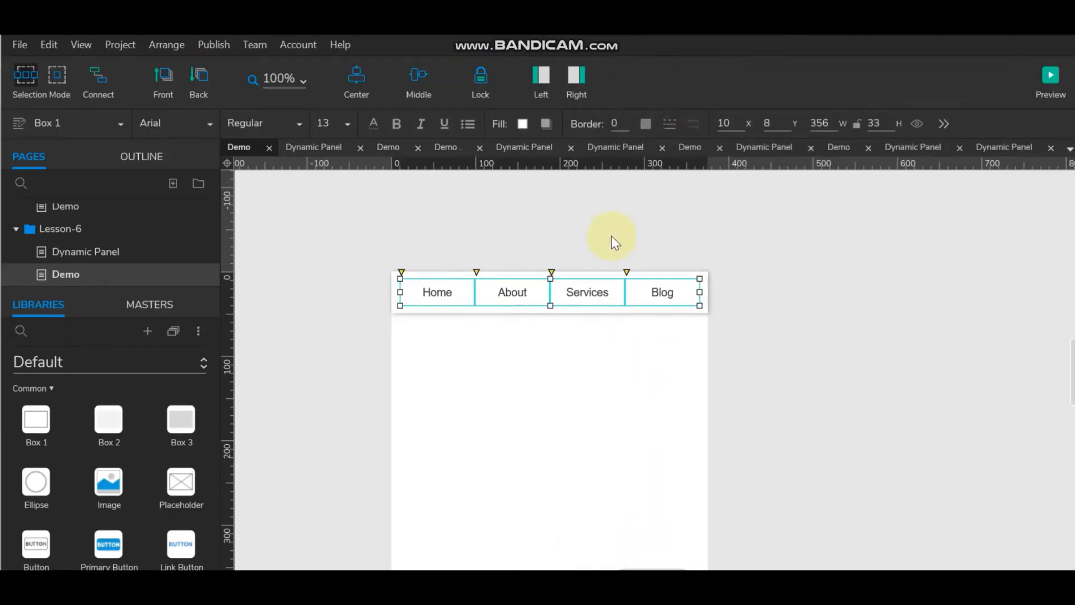
{"action": "left_click", "coordinate": [576, 75]}
{"action": "left_click", "coordinate": [703, 236]}
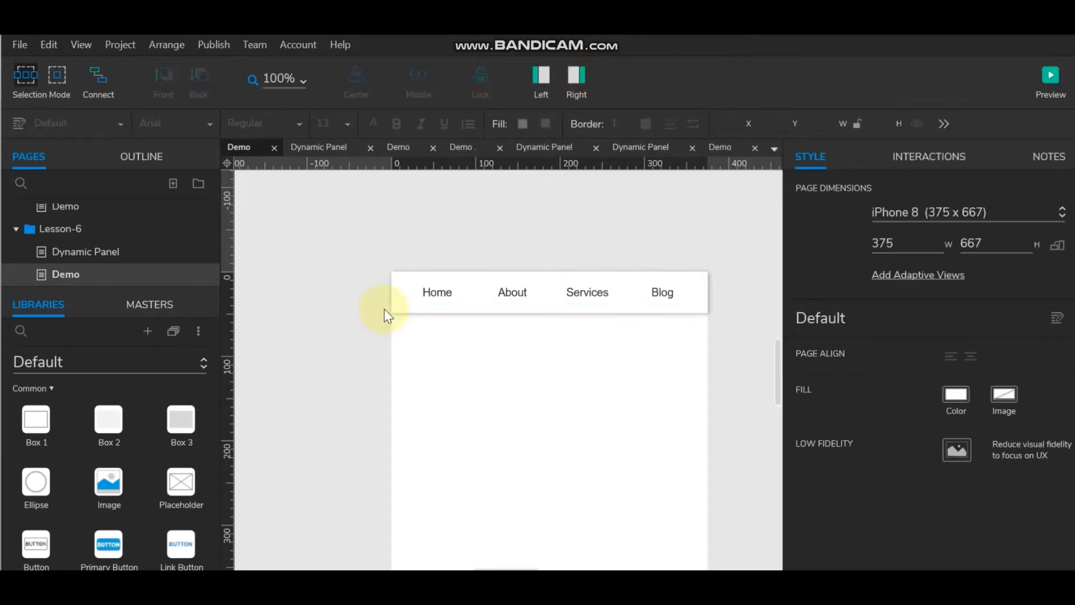
{"action": "left_click", "coordinate": [436, 292]}
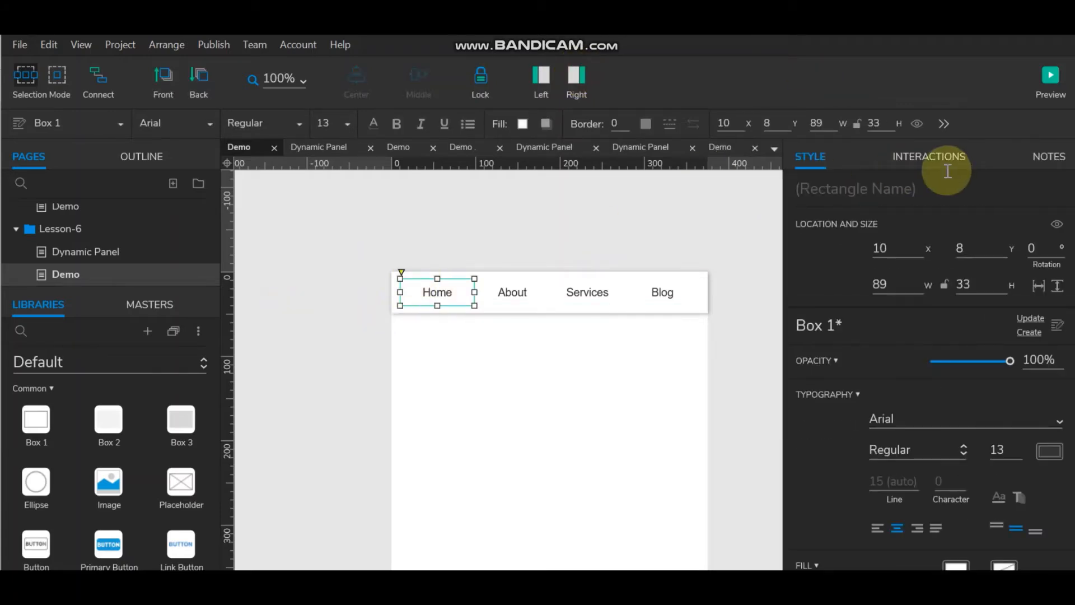
{"action": "left_click", "coordinate": [928, 163]}
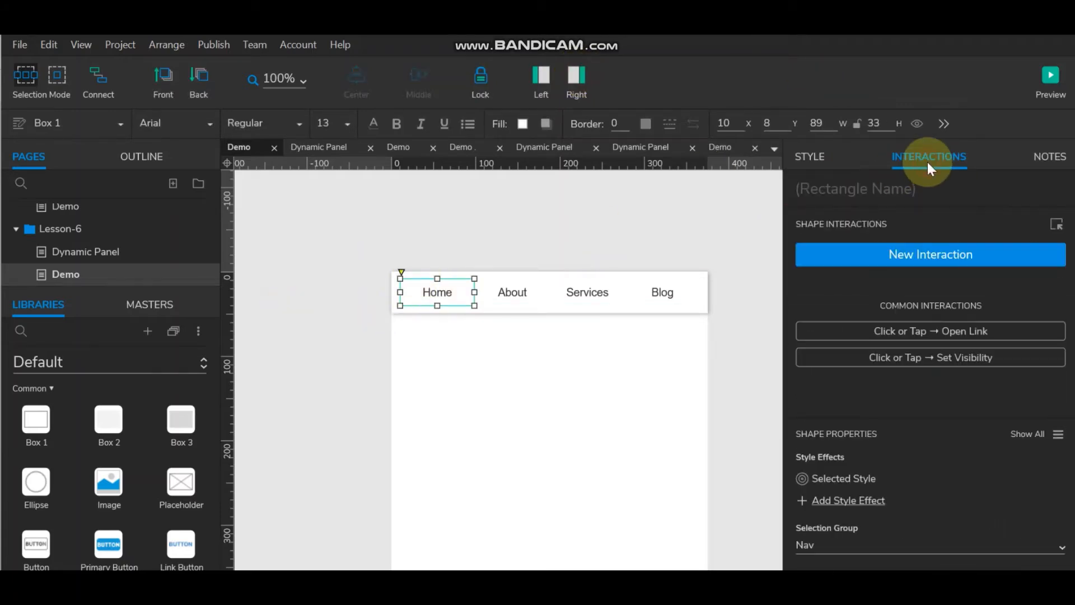
{"action": "left_click", "coordinate": [921, 256]}
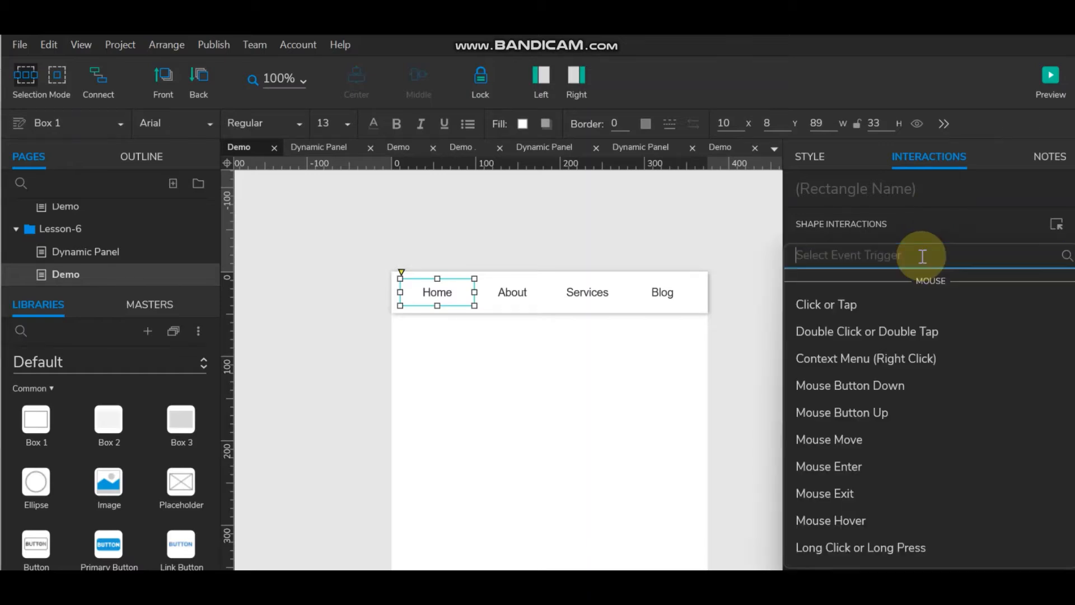
{"action": "left_click", "coordinate": [845, 304]}
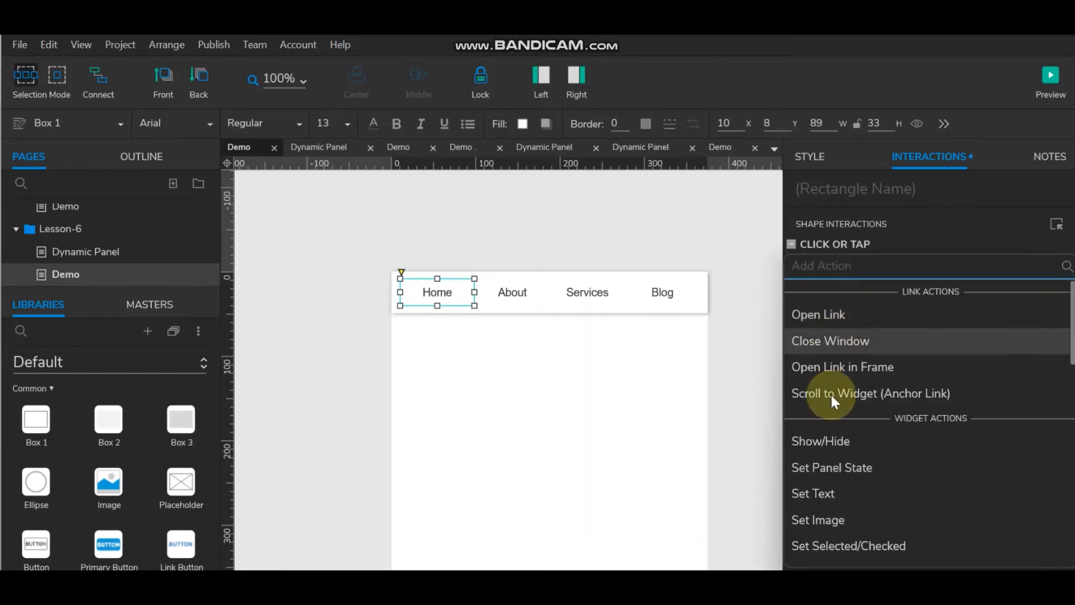
{"action": "left_click", "coordinate": [833, 544]}
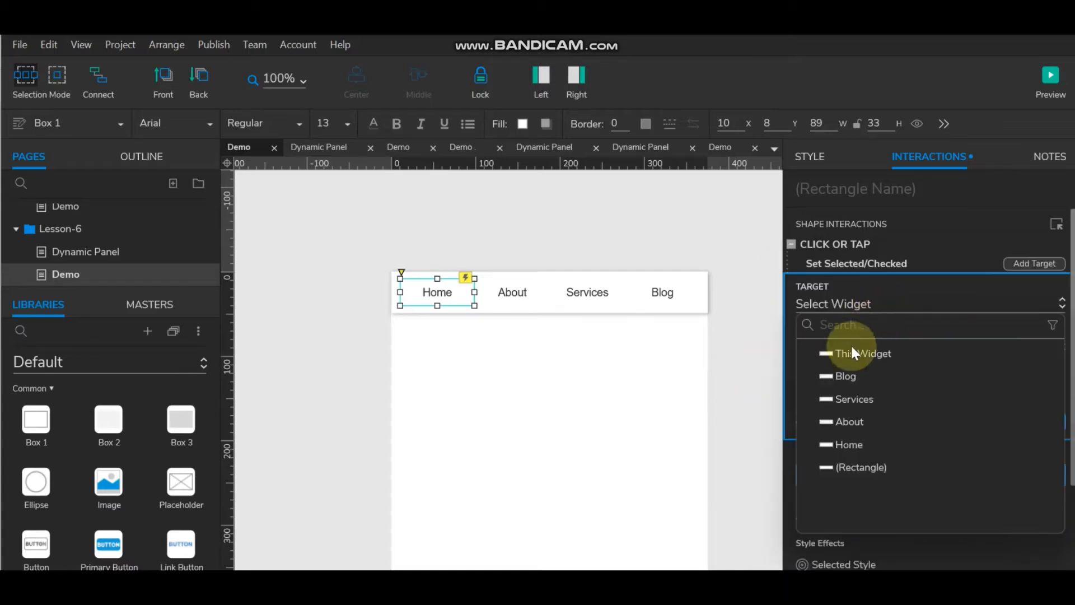
{"action": "left_click", "coordinate": [849, 352]}
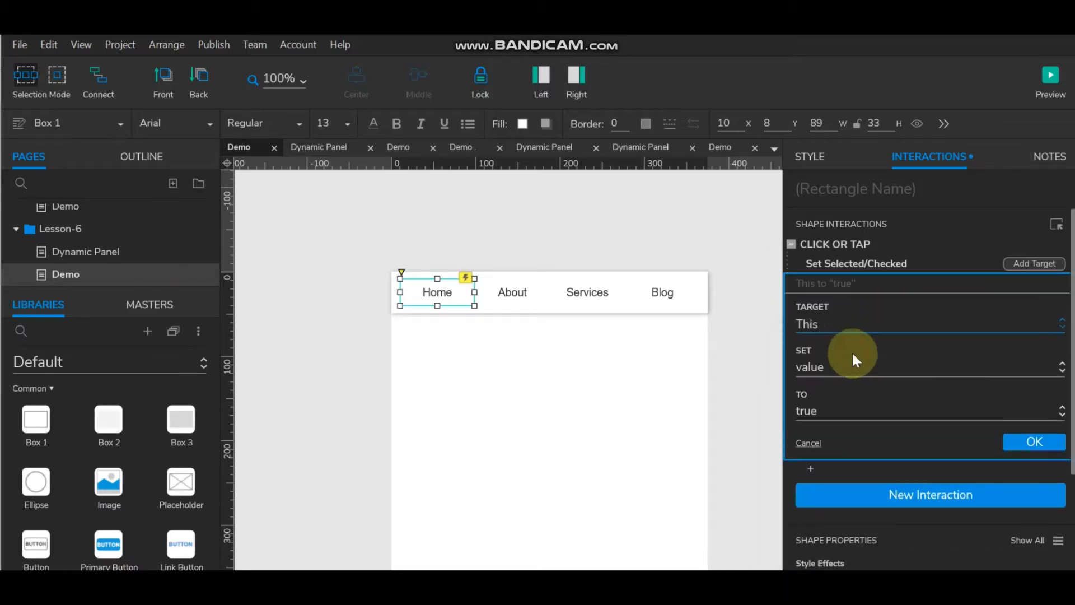
{"action": "left_click", "coordinate": [1044, 446]}
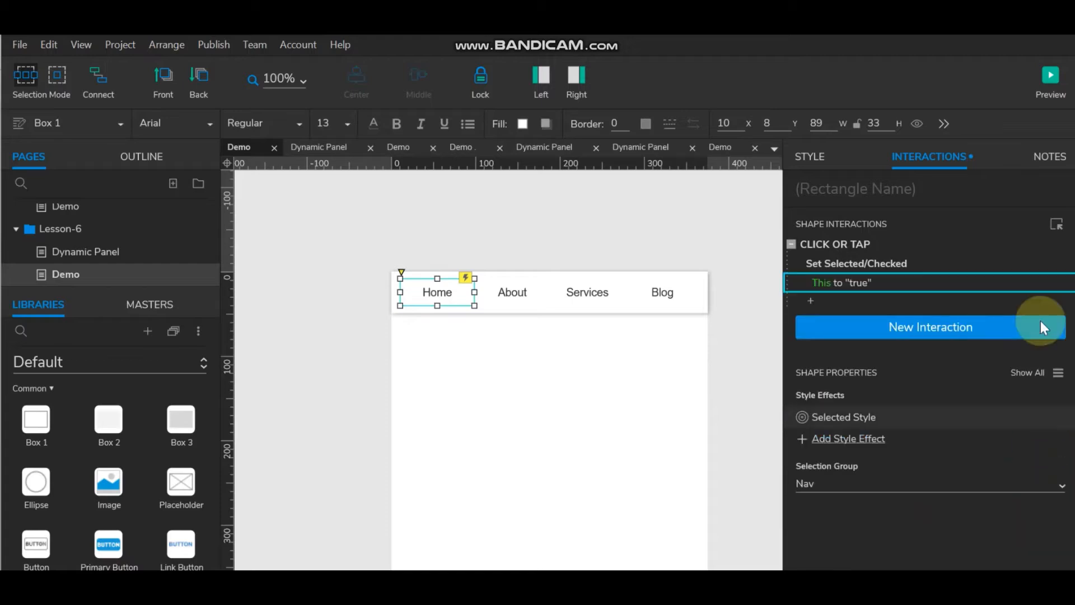
Add a Click or Tap interaction to the About box with Set Selected/Checked targeting This Widget, value true.
{"action": "left_click", "coordinate": [523, 289]}
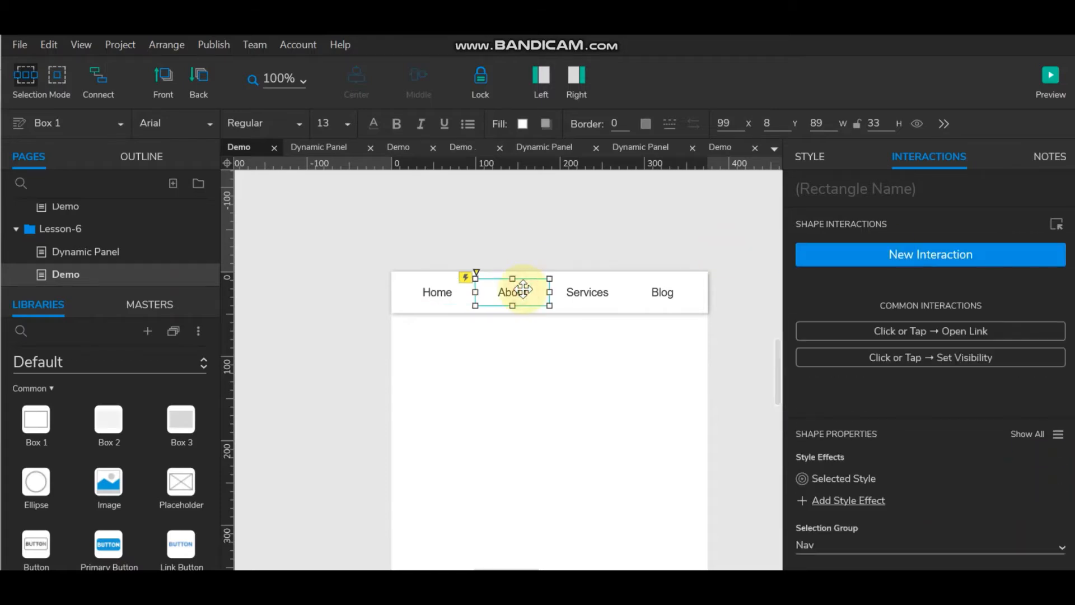
{"action": "left_click", "coordinate": [960, 254]}
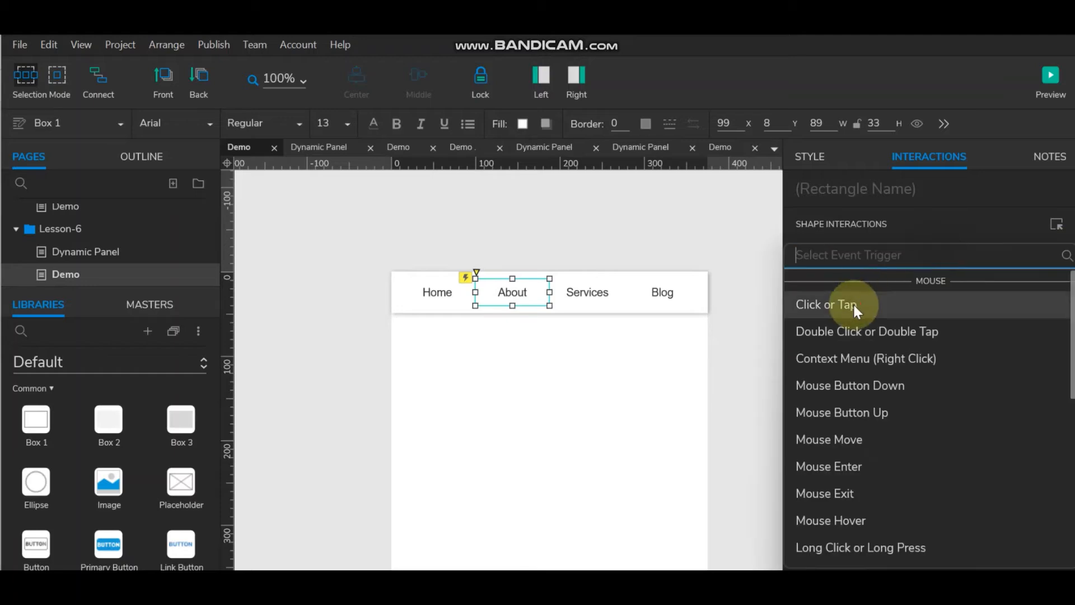
{"action": "left_click", "coordinate": [853, 304]}
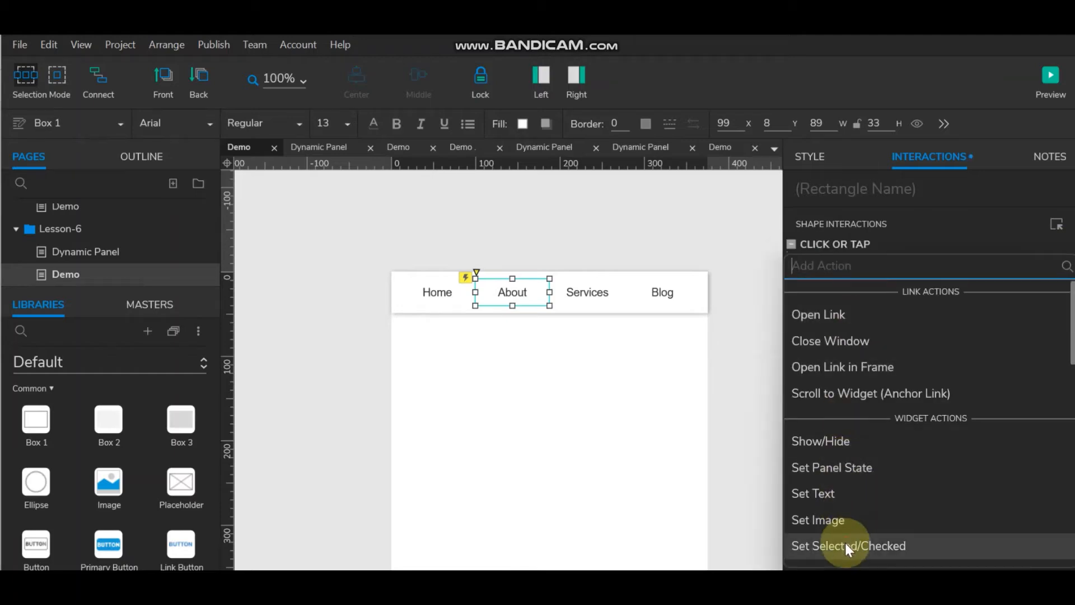
{"action": "left_click", "coordinate": [847, 545]}
{"action": "left_click", "coordinate": [868, 348]}
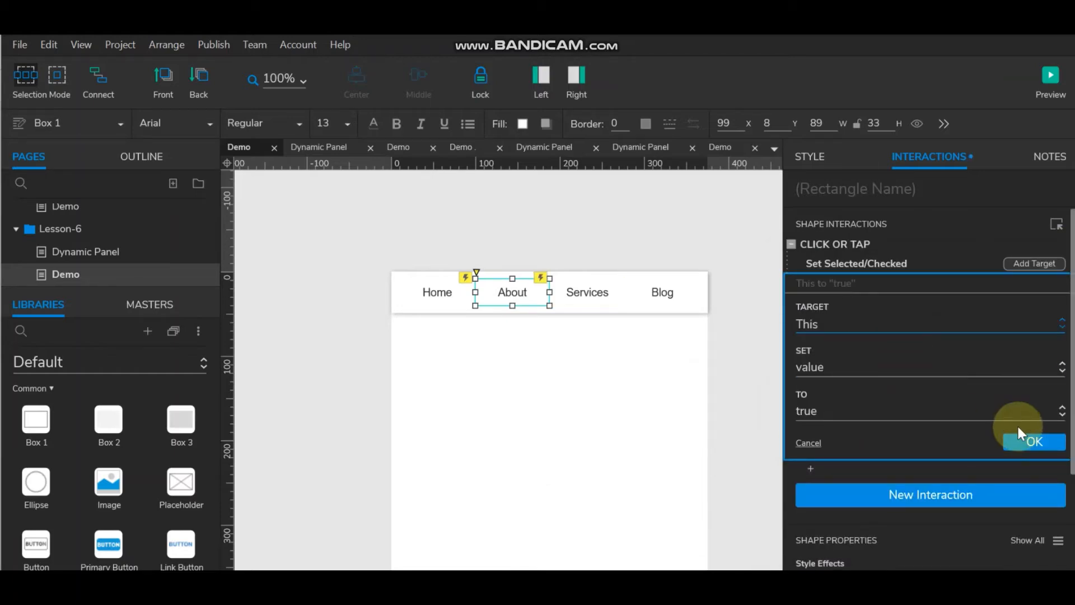
{"action": "left_click", "coordinate": [1021, 443]}
Add a Click or Tap interaction to the Services box with Set Selected/Checked targeting This Widget, value true.
{"action": "left_click", "coordinate": [587, 291]}
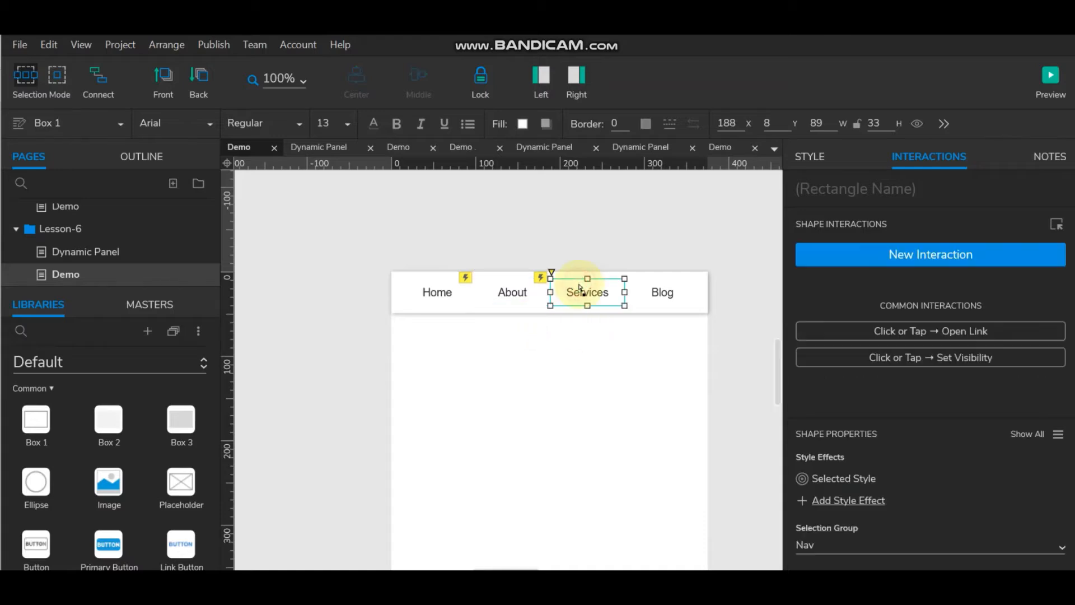
{"action": "left_click", "coordinate": [923, 262]}
{"action": "left_click", "coordinate": [831, 298]}
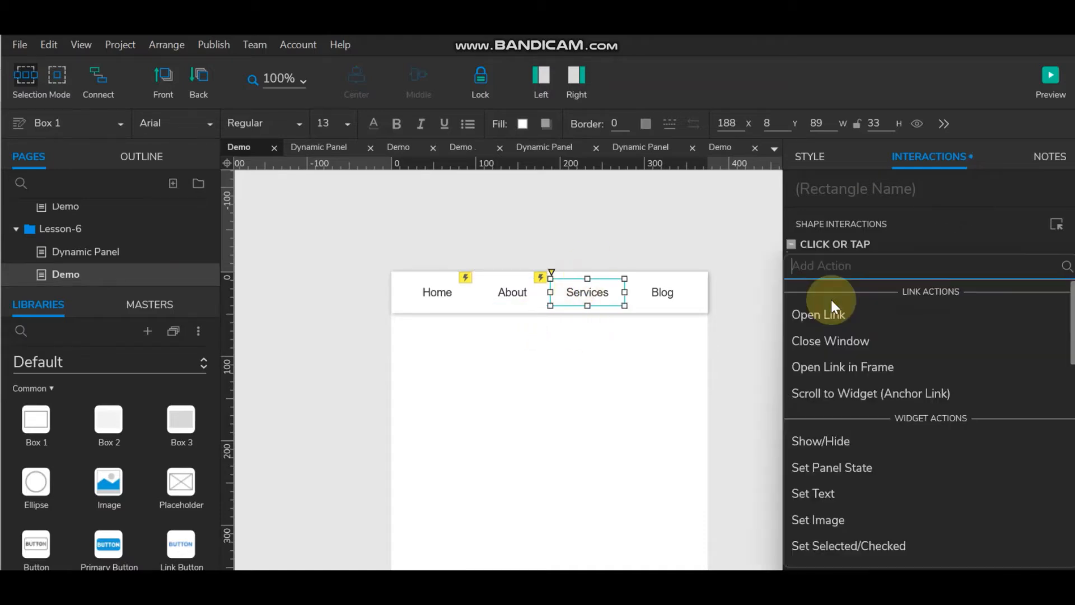
{"action": "left_click", "coordinate": [829, 538]}
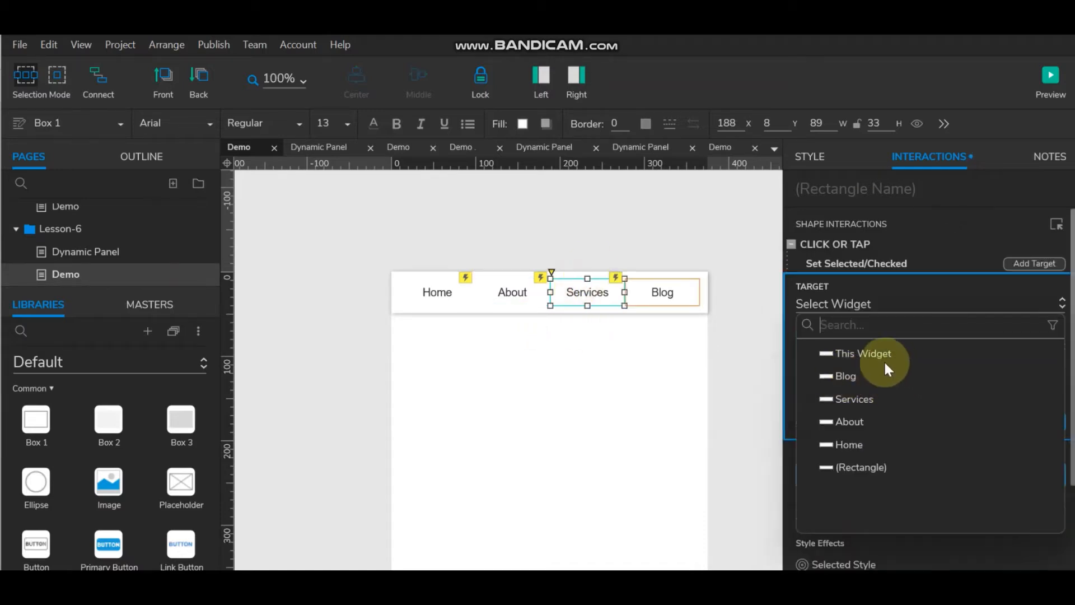
{"action": "left_click", "coordinate": [881, 353]}
{"action": "left_click", "coordinate": [1033, 442]}
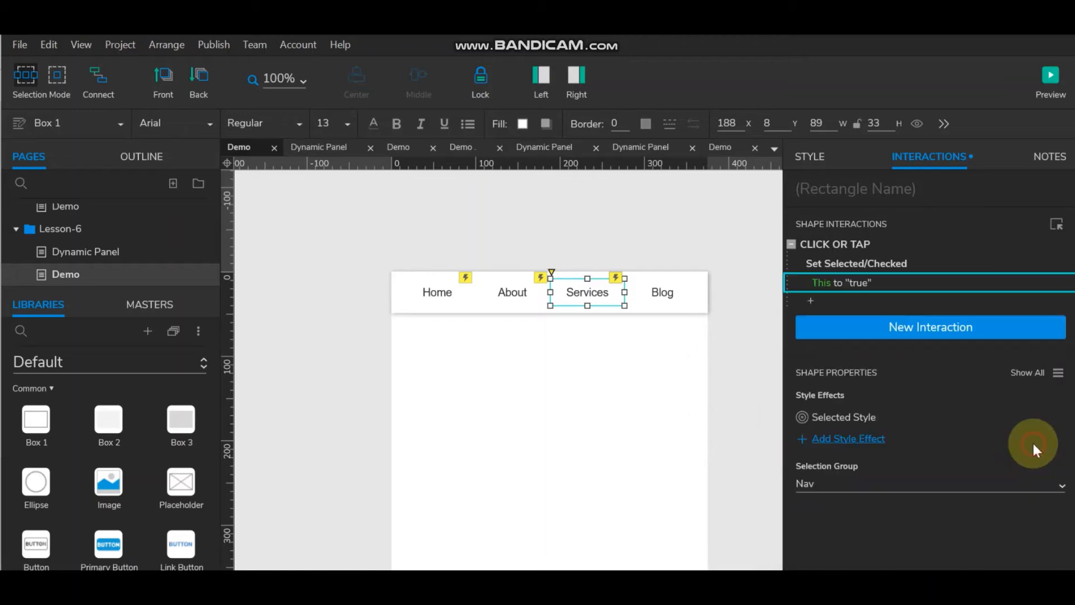
Add a Click or Tap interaction to the Blog box with Set Selected/Checked targeting This Widget, value true.
{"action": "left_click", "coordinate": [672, 304]}
{"action": "left_click", "coordinate": [874, 255]}
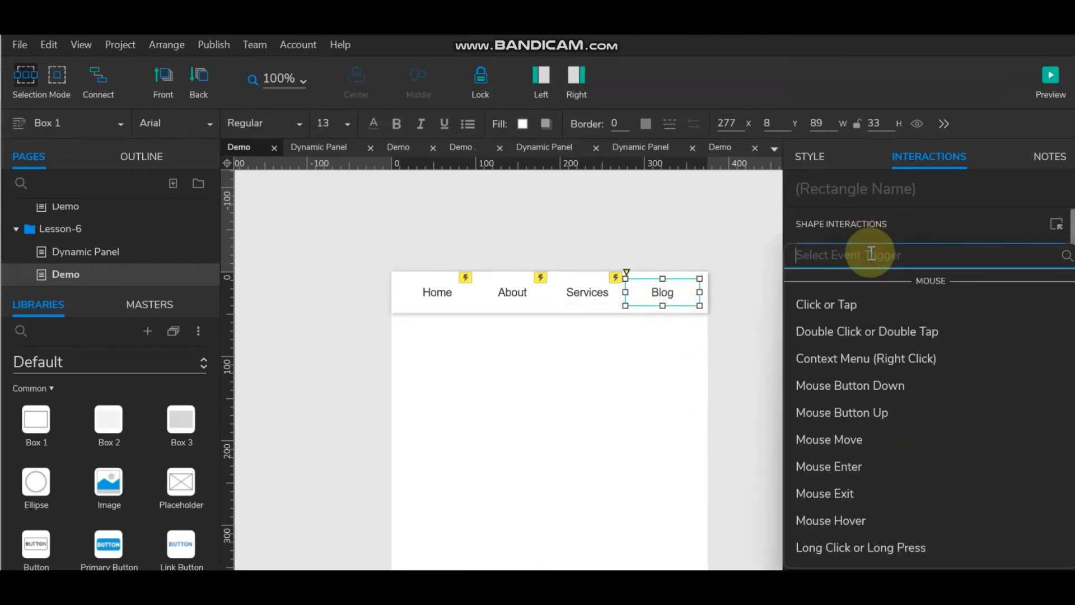
{"action": "left_click", "coordinate": [834, 305]}
{"action": "left_click", "coordinate": [898, 547]}
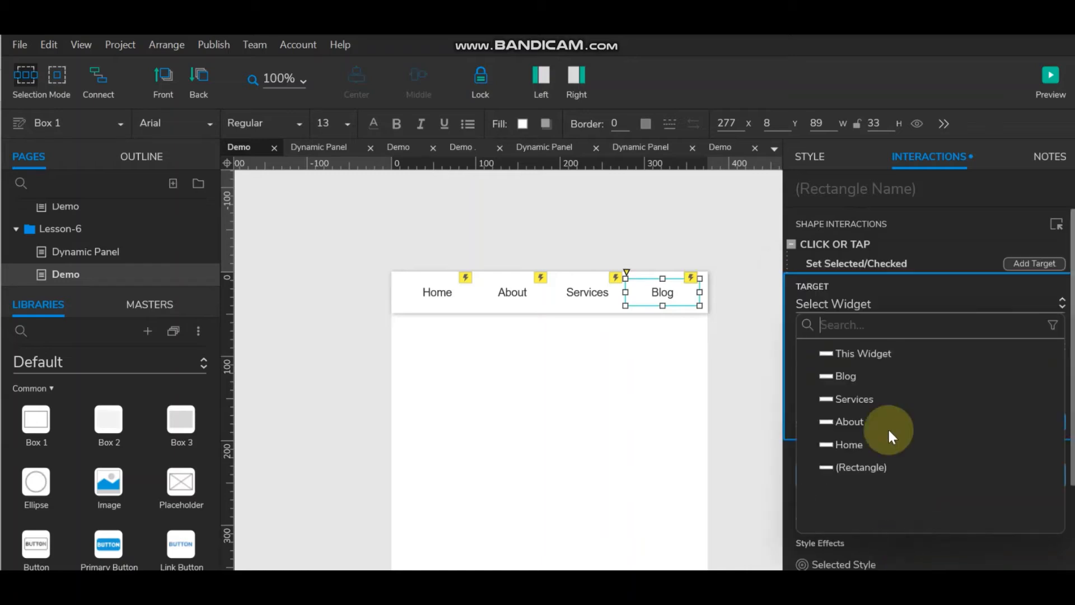
{"action": "left_click", "coordinate": [865, 352]}
{"action": "left_click", "coordinate": [1035, 436]}
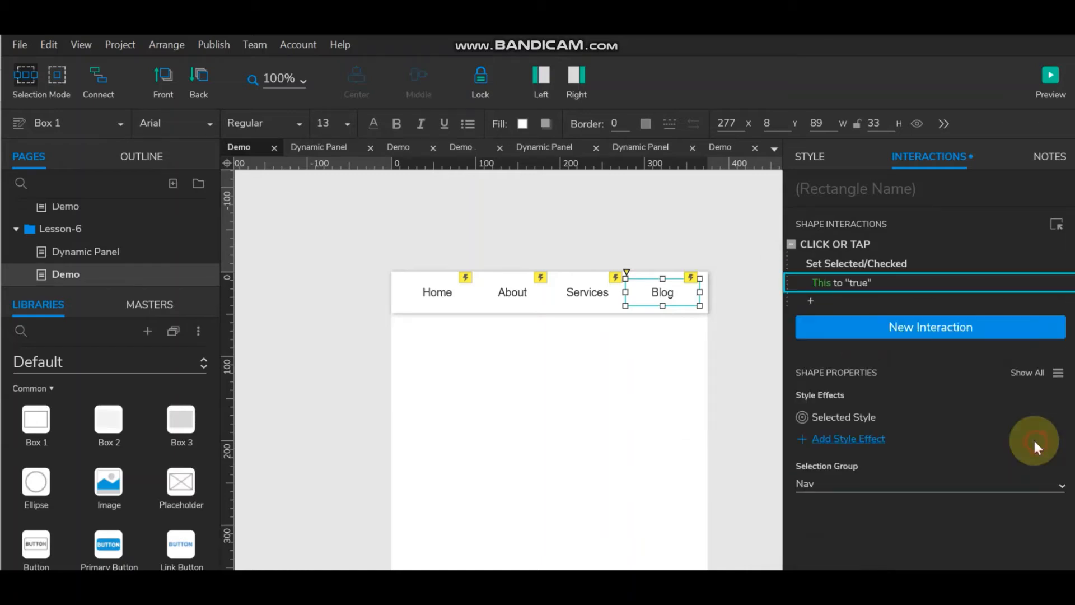
{"action": "left_click", "coordinate": [684, 221]}
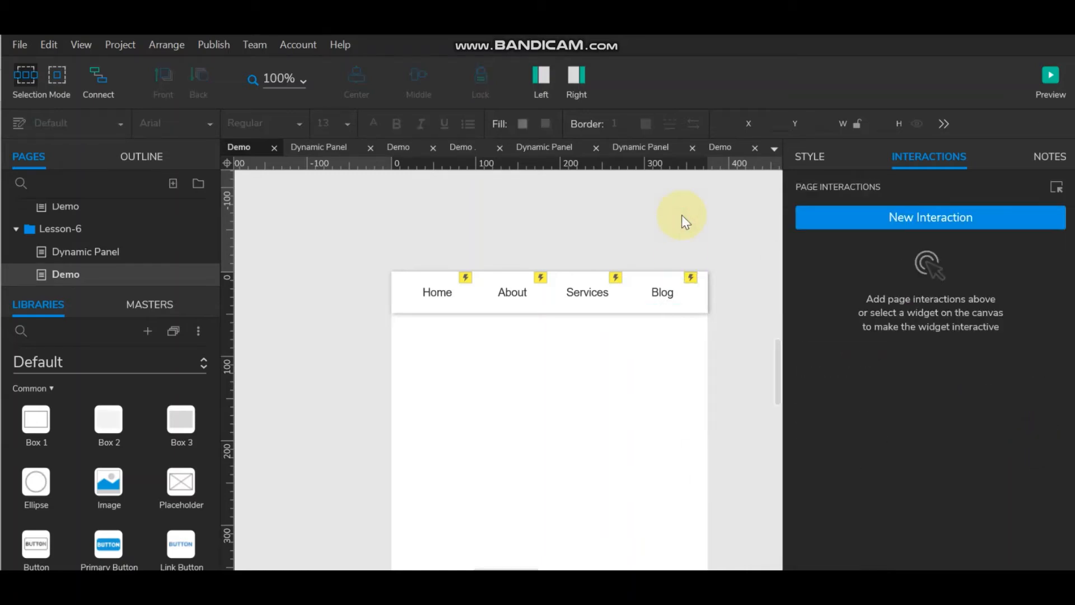
Group the Home, About, Services and Blog boxes together.
{"action": "left_click", "coordinate": [423, 289]}
{"action": "left_click", "coordinate": [511, 287], "text": "shift"}
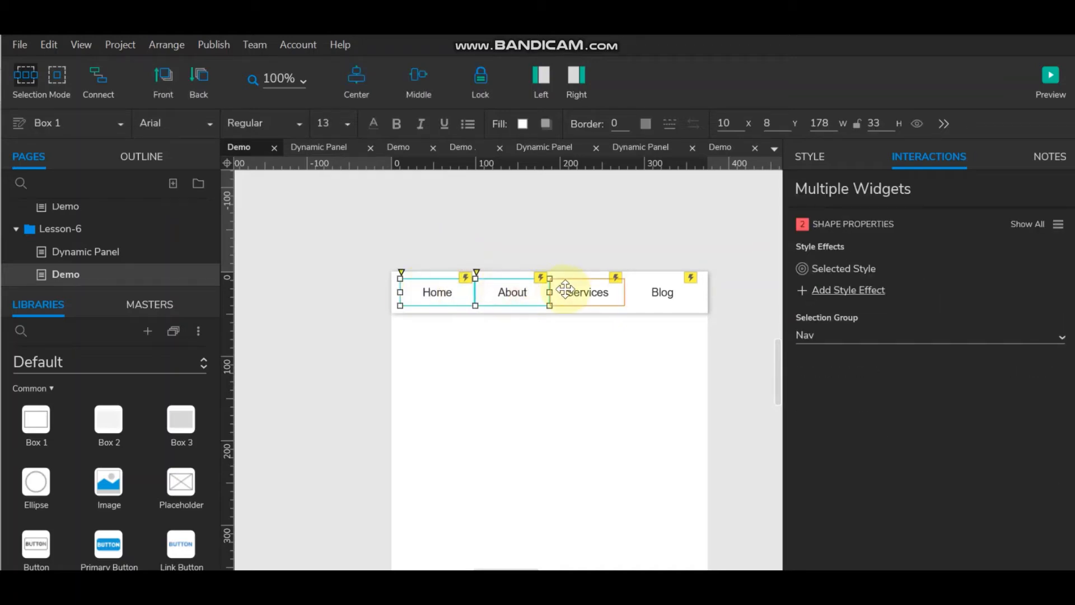
{"action": "left_click", "coordinate": [596, 288], "text": "shift"}
{"action": "left_click", "coordinate": [663, 291], "text": "shift"}
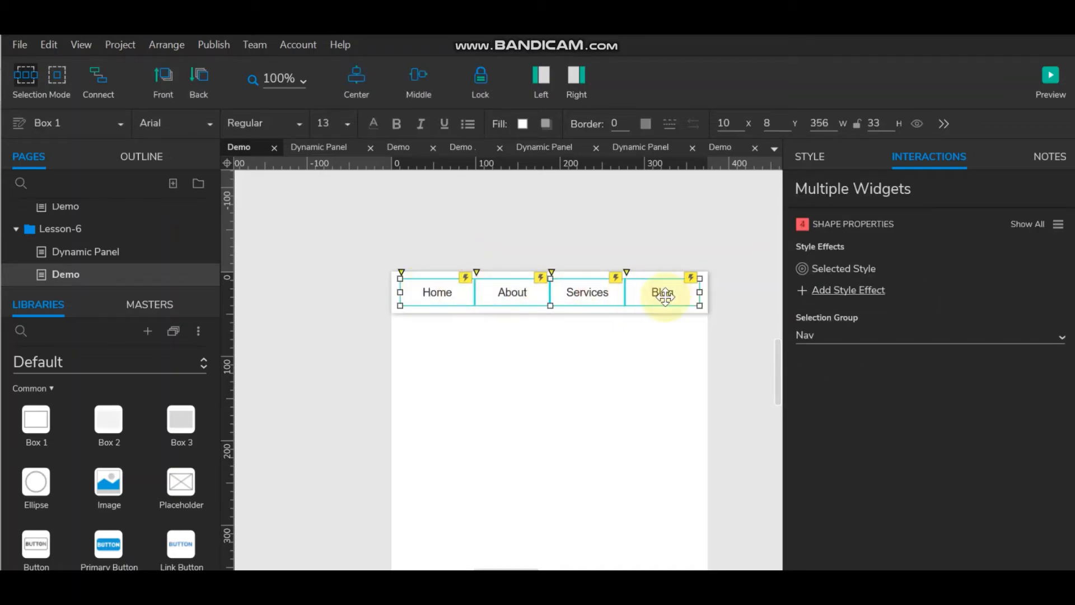
{"action": "right_click", "coordinate": [666, 302]}
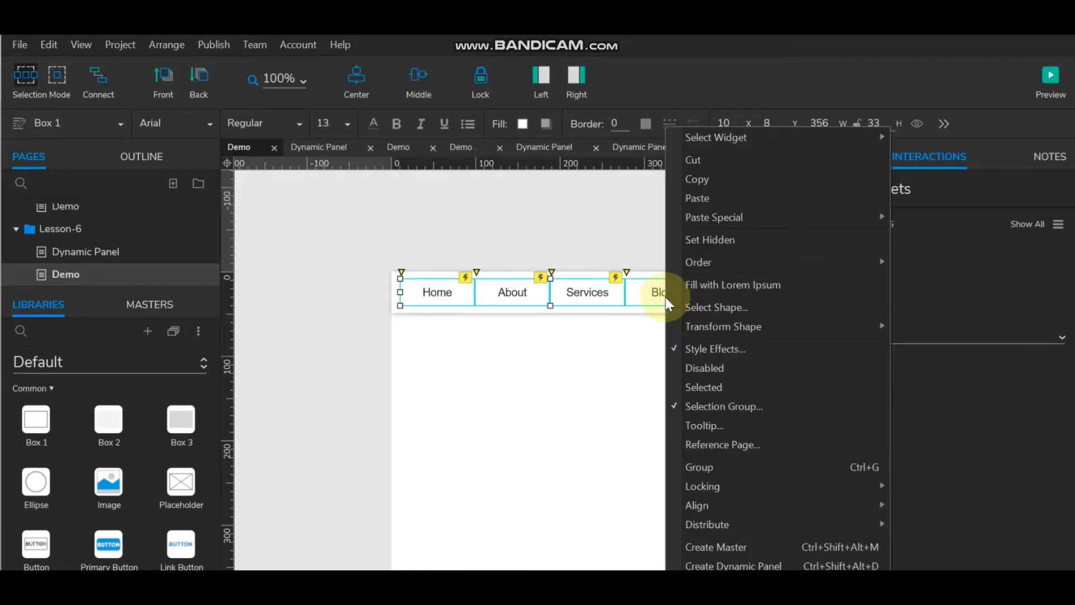
{"action": "left_click", "coordinate": [701, 468]}
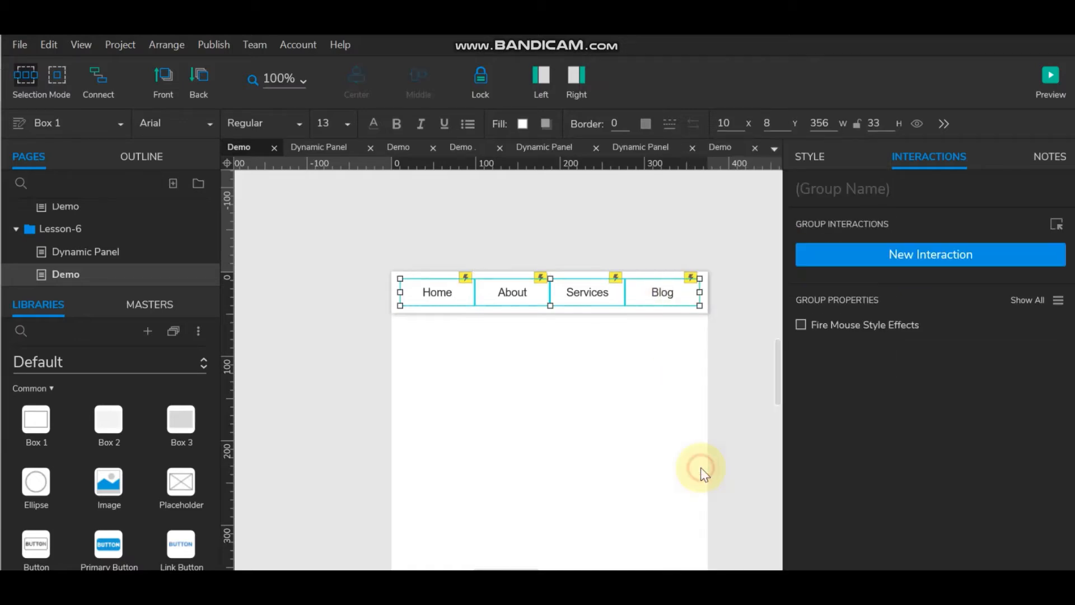
{"action": "left_click", "coordinate": [737, 328]}
Check the alignment, location and size of the navbar's background rectangle and the menu group.
{"action": "left_click", "coordinate": [651, 311]}
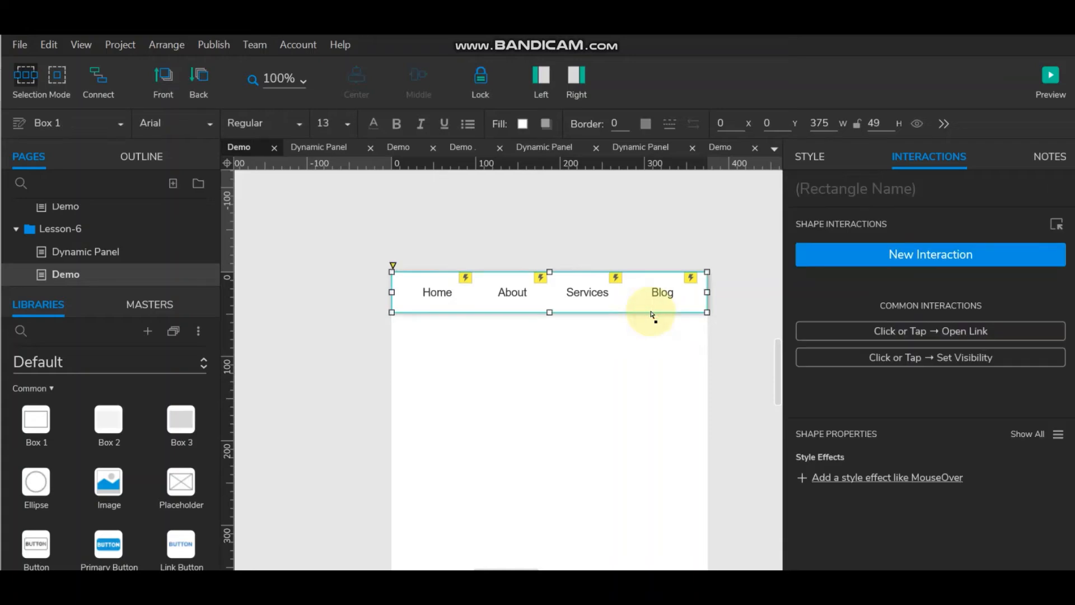
{"action": "left_click", "coordinate": [450, 291], "text": "shift"}
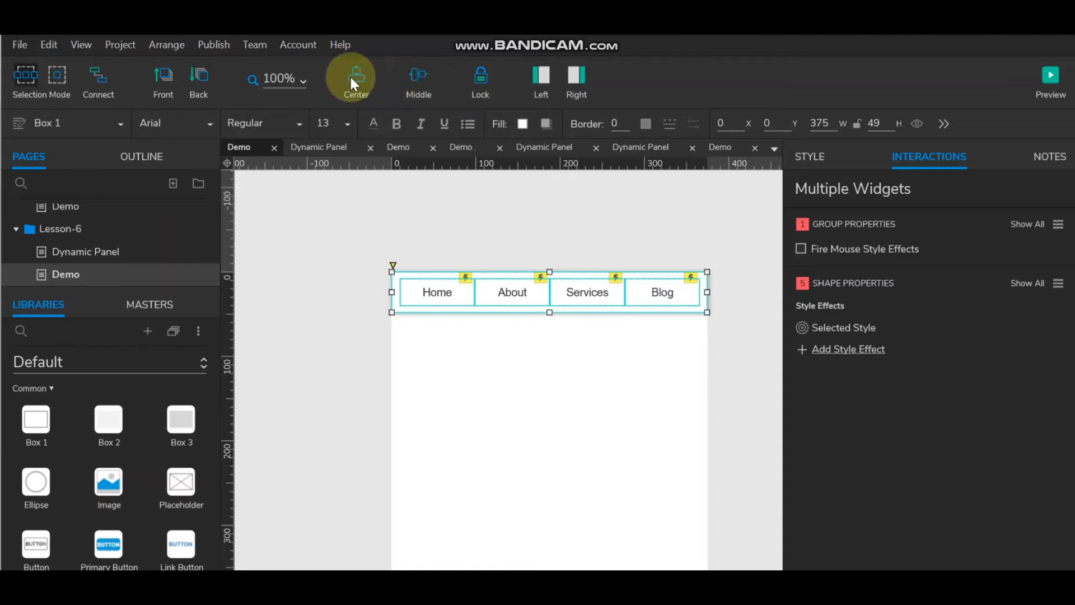
{"action": "left_click", "coordinate": [617, 241]}
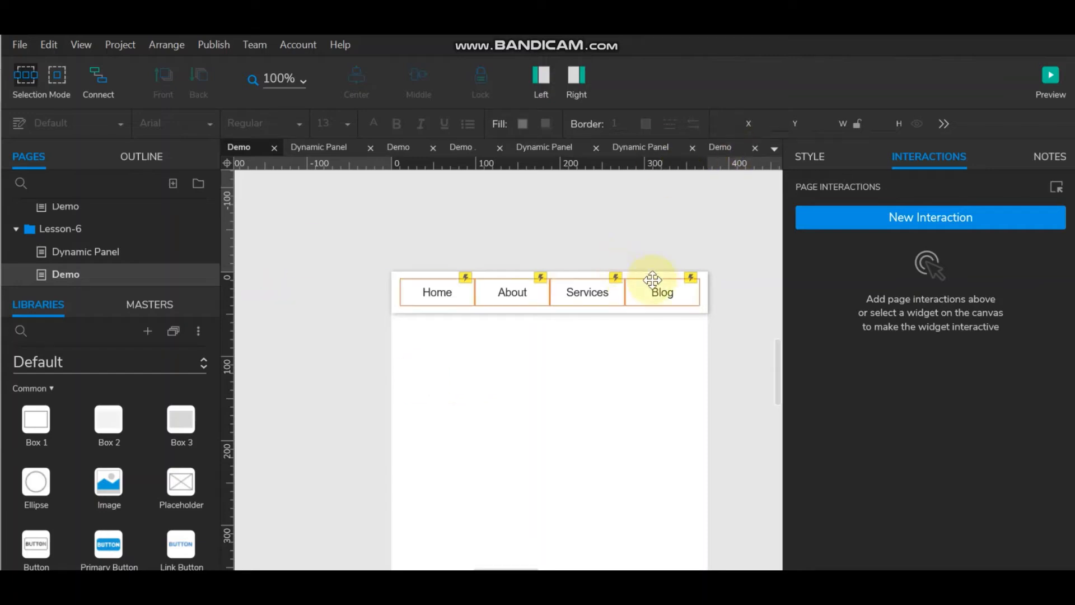
{"action": "left_click", "coordinate": [672, 312]}
{"action": "left_click", "coordinate": [801, 159]}
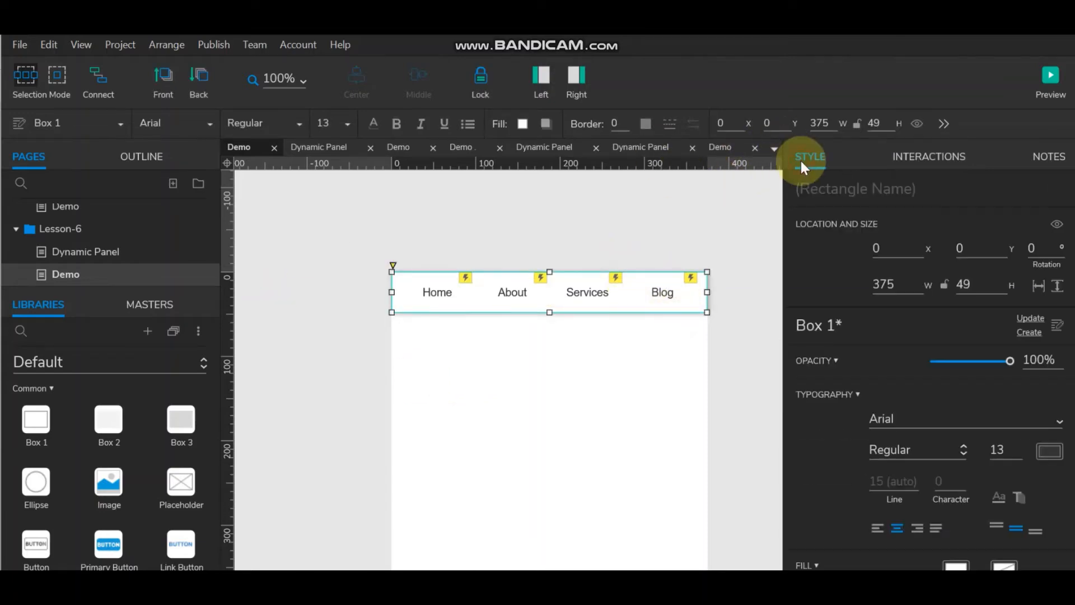
{"action": "left_click", "coordinate": [679, 293]}
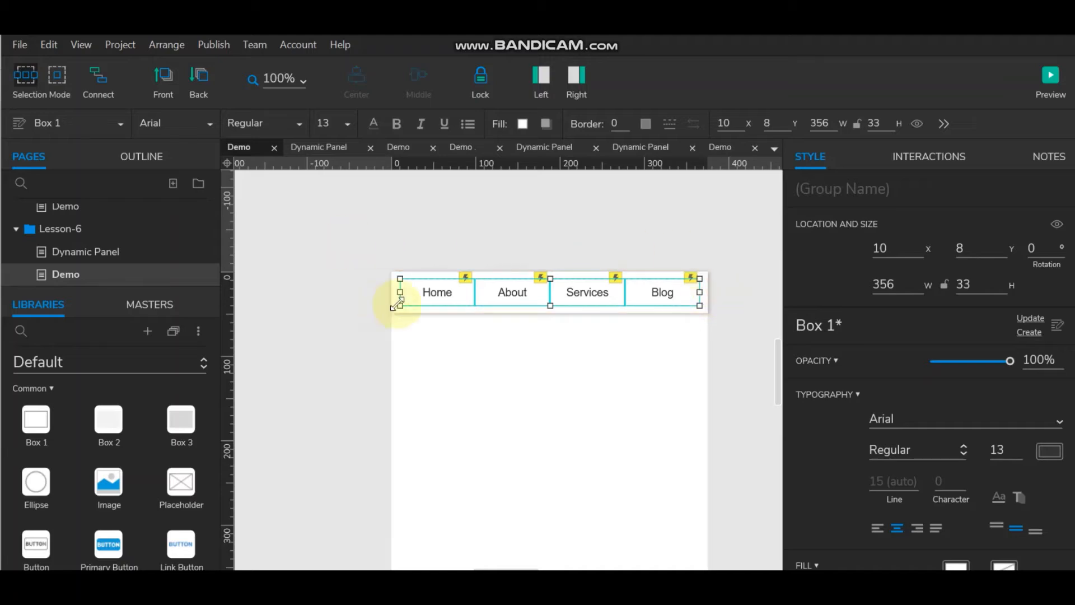
{"action": "left_click", "coordinate": [373, 320]}
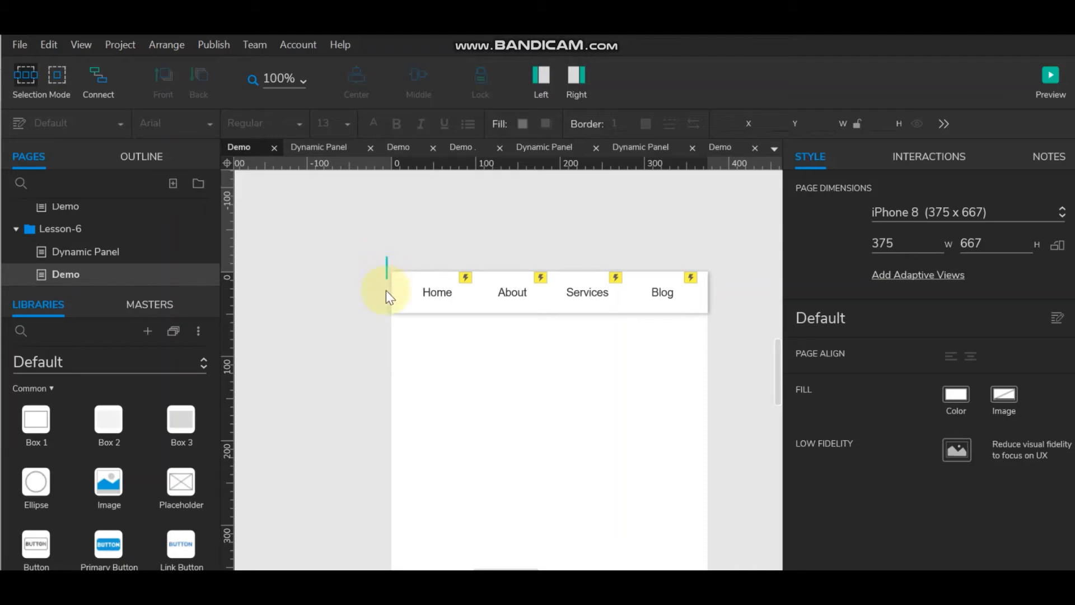
Convert the background rectangle and the menu group into one dynamic panel and name it Nav.
{"action": "left_click_drag", "start_coordinate": [387, 295], "coordinate": [743, 335]}
{"action": "right_click", "coordinate": [660, 291]}
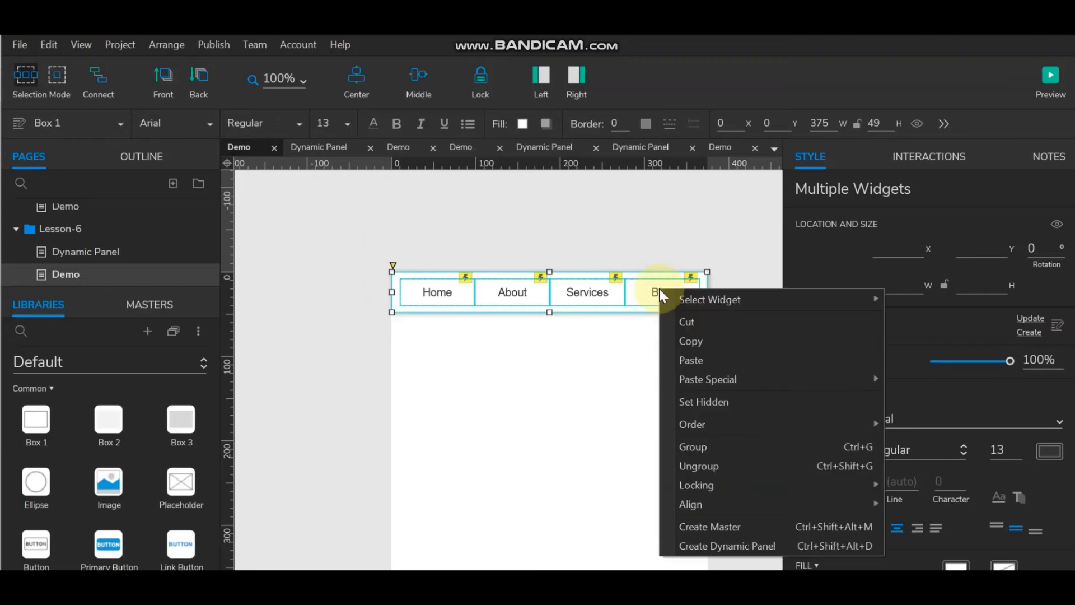
{"action": "left_click", "coordinate": [709, 547]}
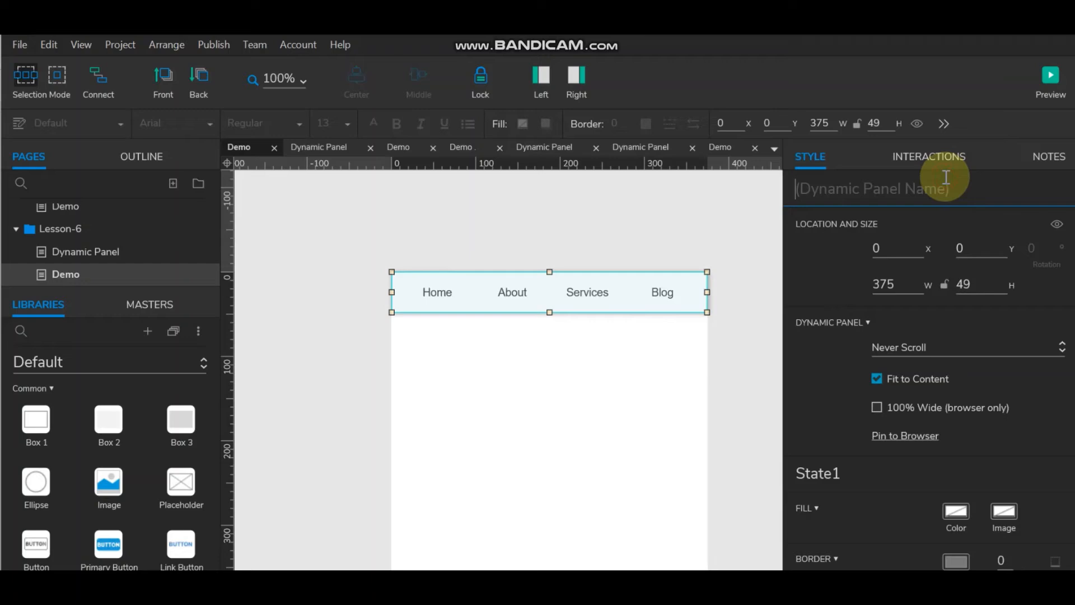
{"action": "type", "text": "Nav"}
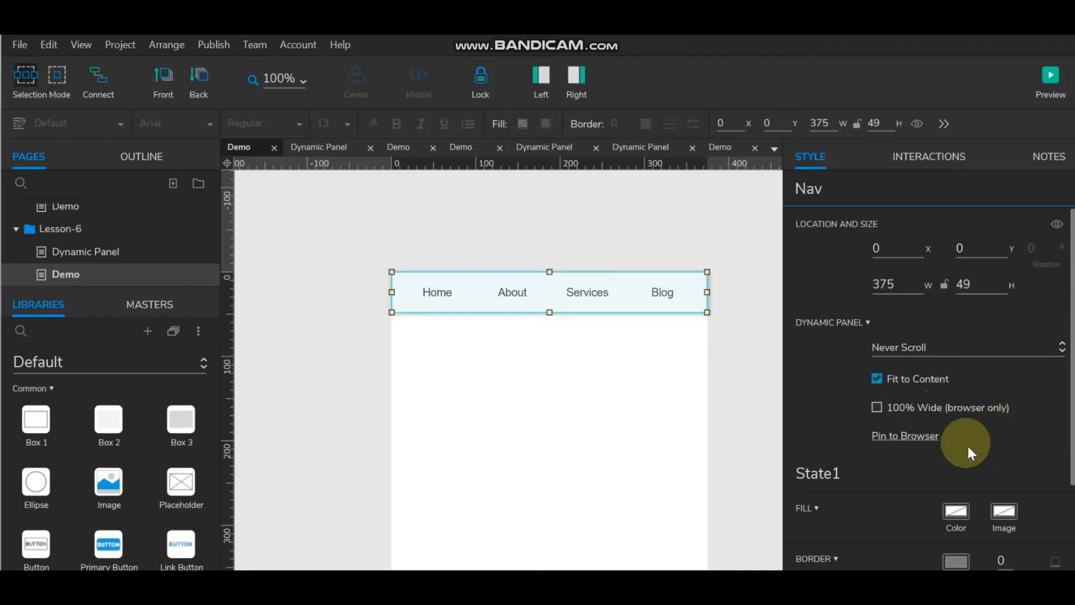
Pin the Nav panel to the browser window with Center horizontal pin, Top vertical pin and Keep in front enabled.
{"action": "left_click", "coordinate": [890, 436]}
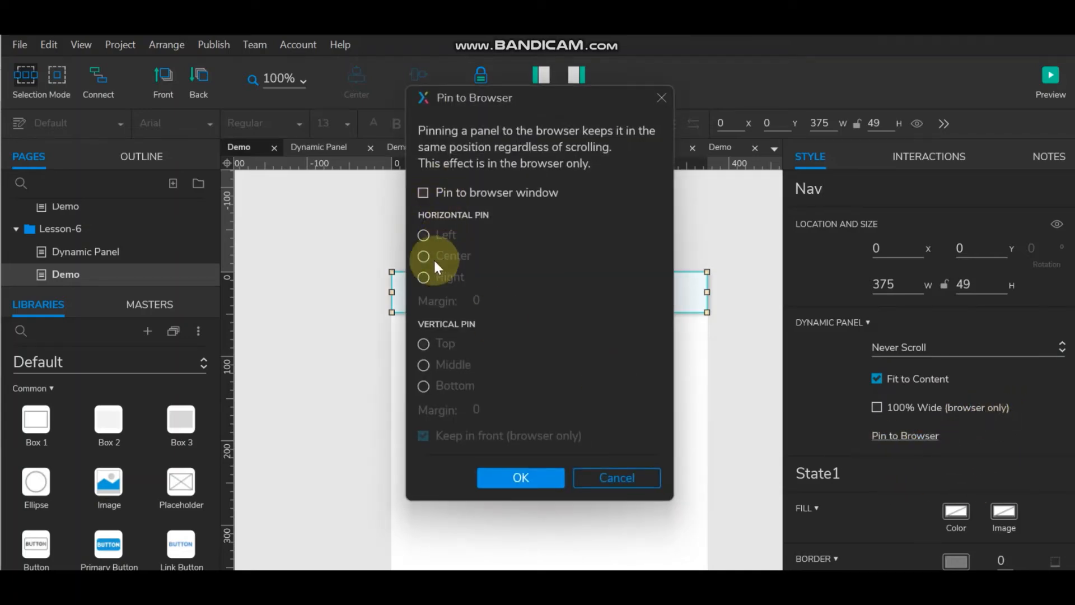
{"action": "left_click", "coordinate": [423, 193]}
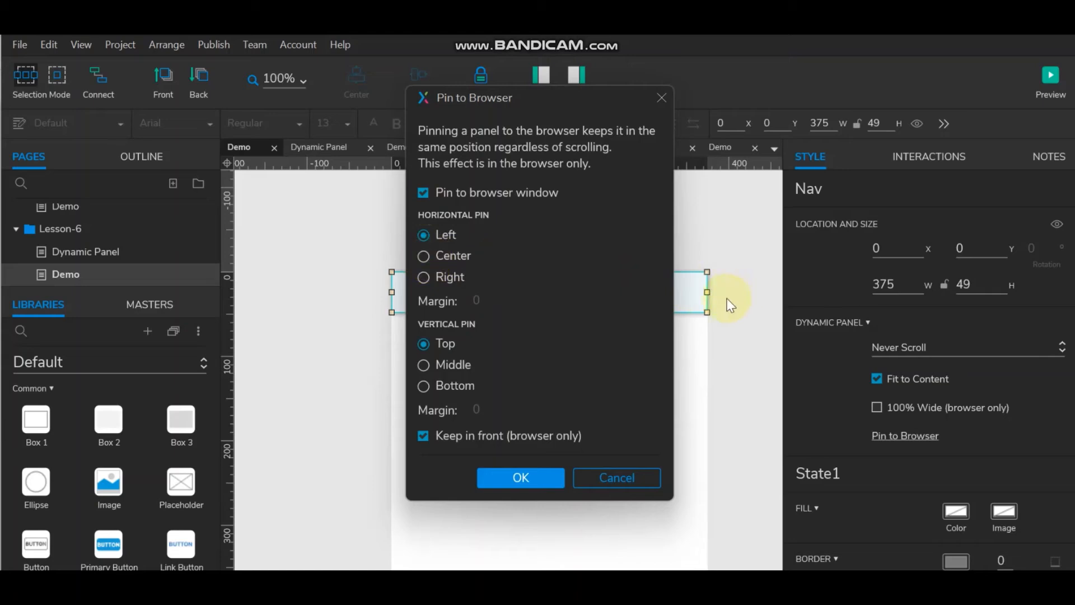
{"action": "left_click", "coordinate": [424, 256]}
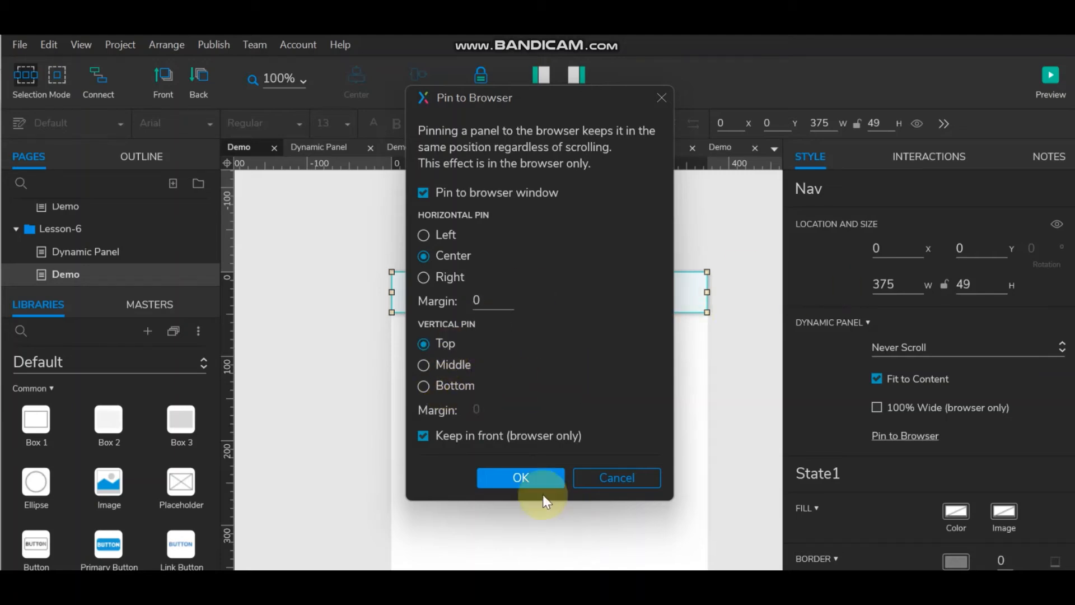
{"action": "left_click", "coordinate": [534, 481]}
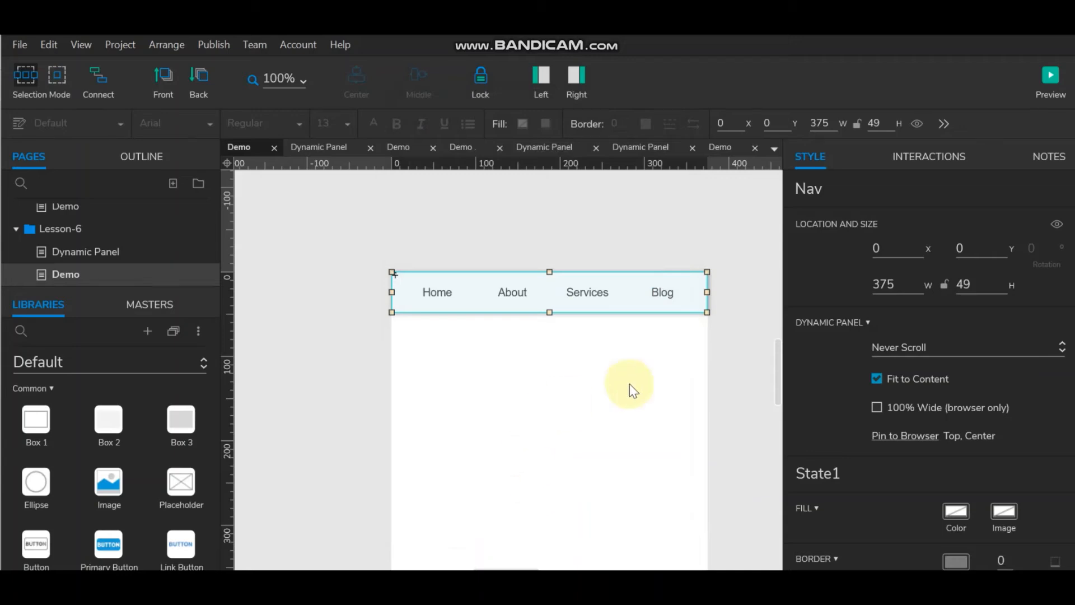
Preview the Demo page in the browser, test selecting Home, Blog and About, and return to Axure RP.
{"action": "left_click", "coordinate": [1050, 75]}
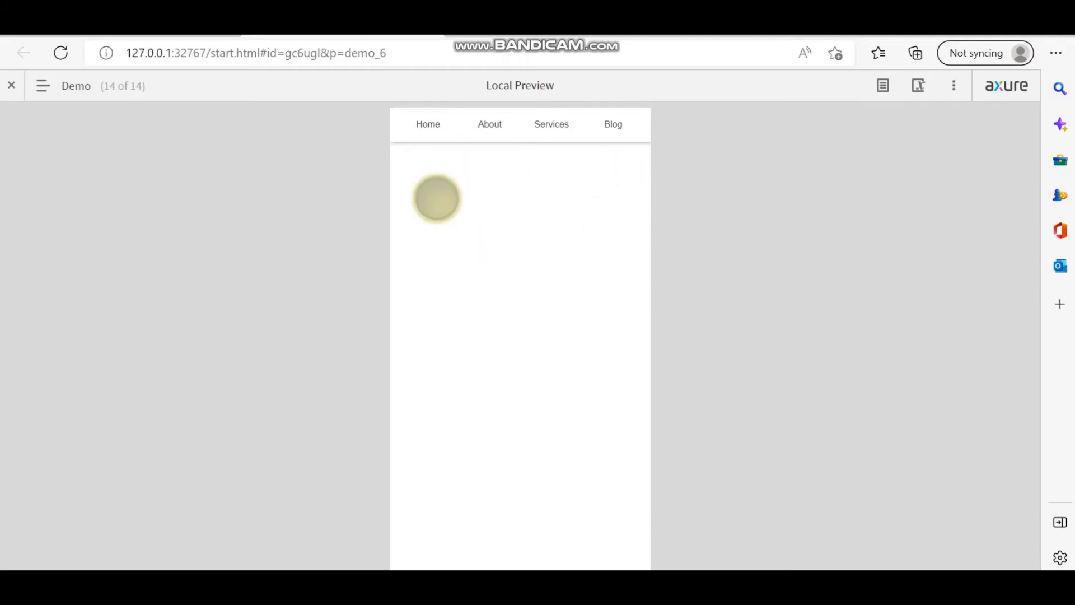
{"action": "left_click", "coordinate": [440, 126]}
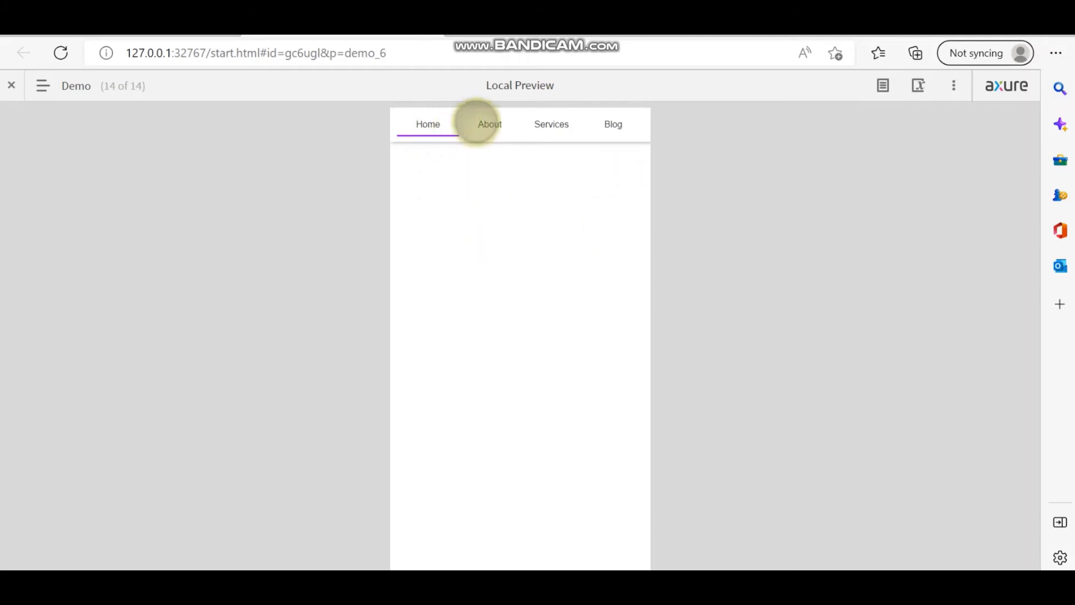
{"action": "left_click", "coordinate": [615, 122]}
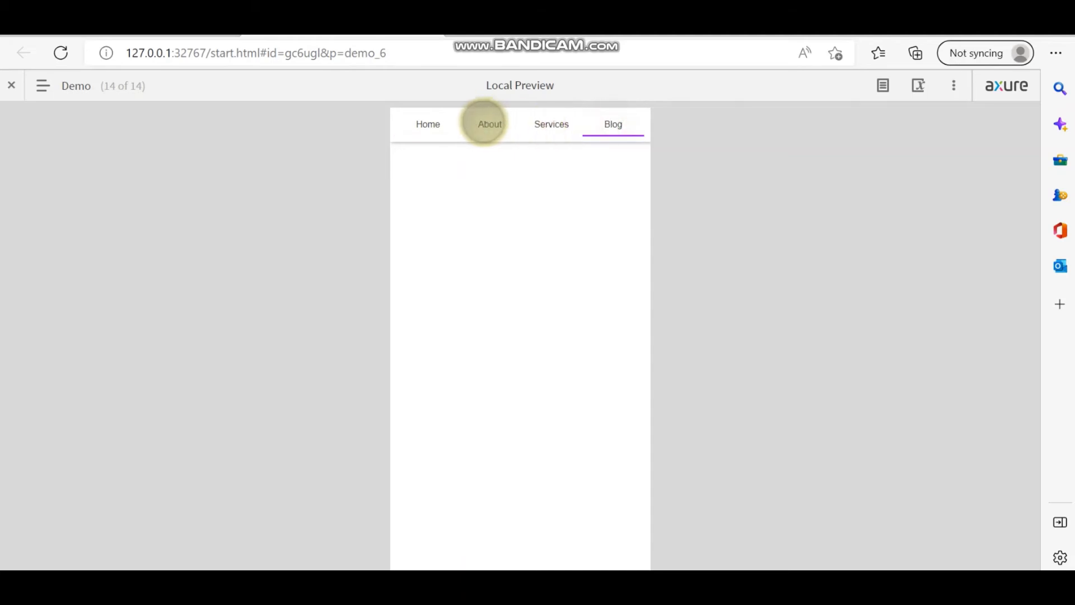
{"action": "left_click", "coordinate": [485, 123]}
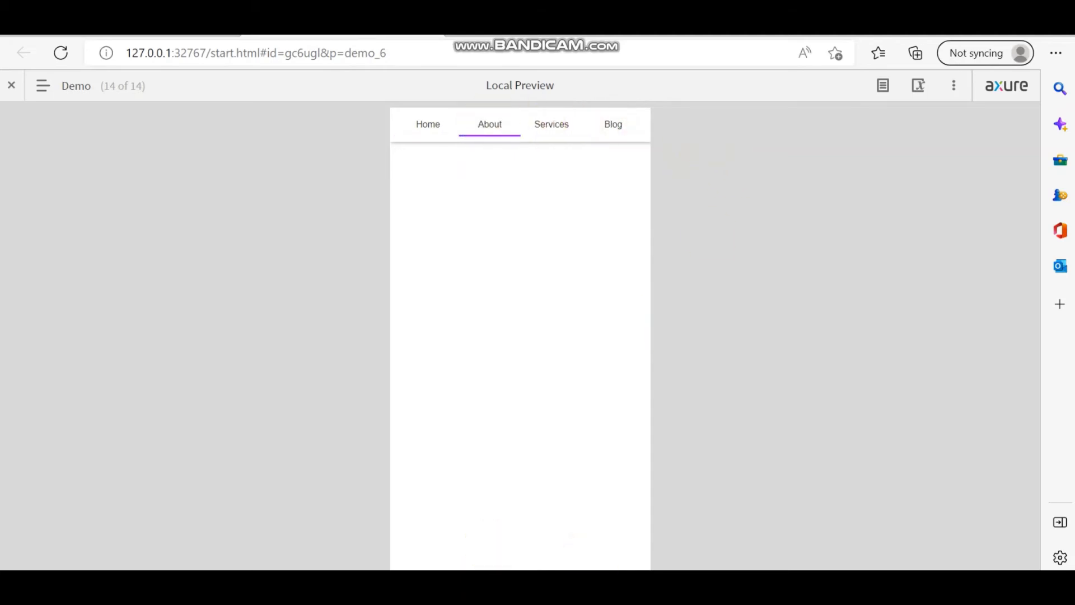
{"action": "left_click", "coordinate": [482, 585]}
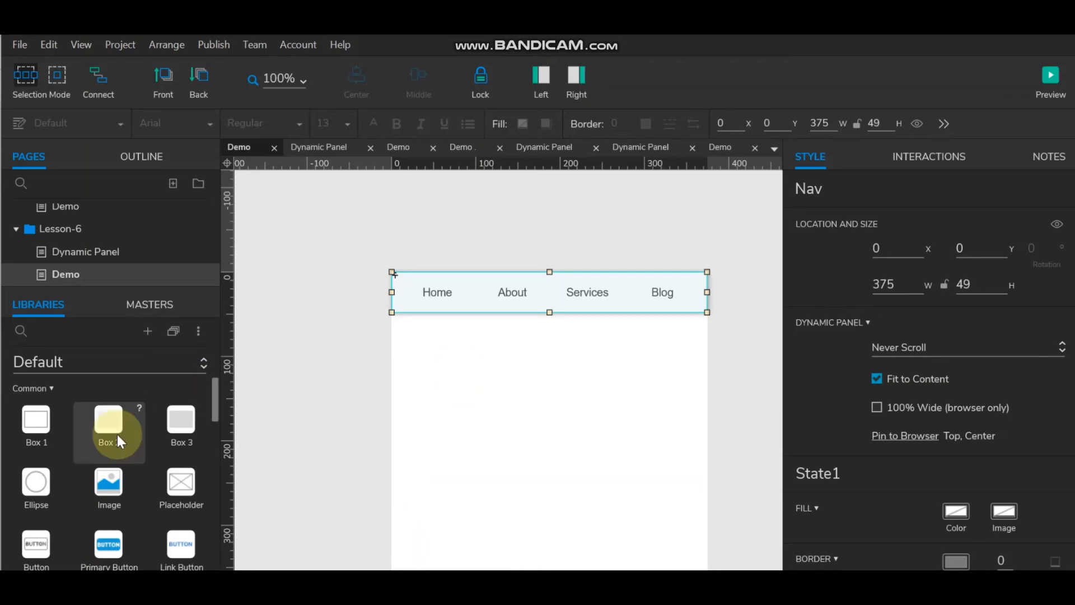
Add a Paragraph widget below the navbar at X 16, Y 63 and resize it to about 342 by 250.
{"action": "scroll", "coordinate": [133, 469], "scroll_direction": "down", "scroll_amount": 2}
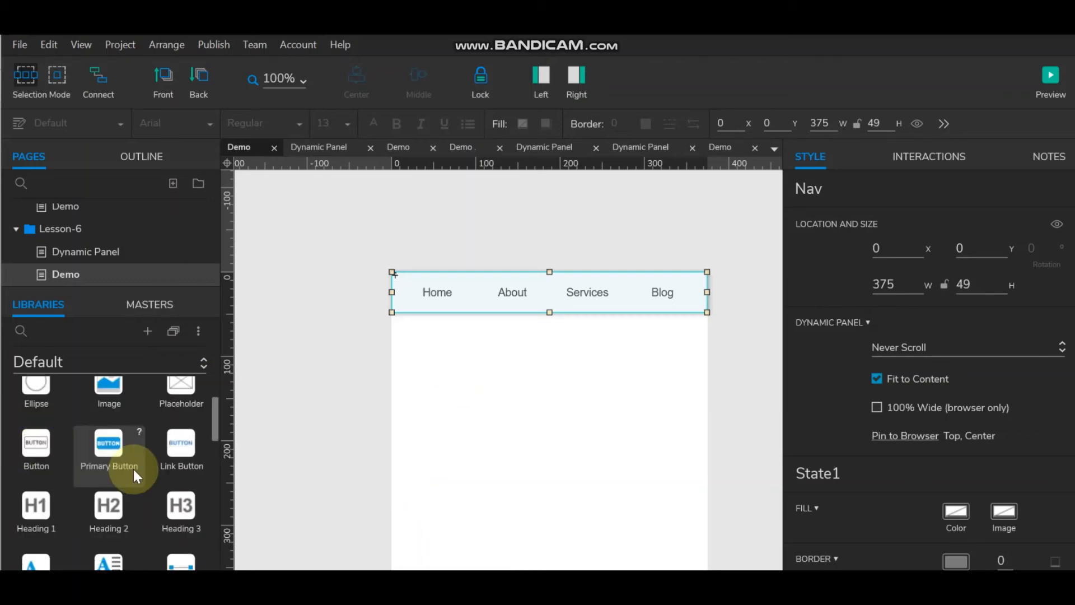
{"action": "scroll", "coordinate": [134, 469], "scroll_direction": "down", "scroll_amount": 3}
{"action": "left_click_drag", "start_coordinate": [108, 472], "coordinate": [405, 324]}
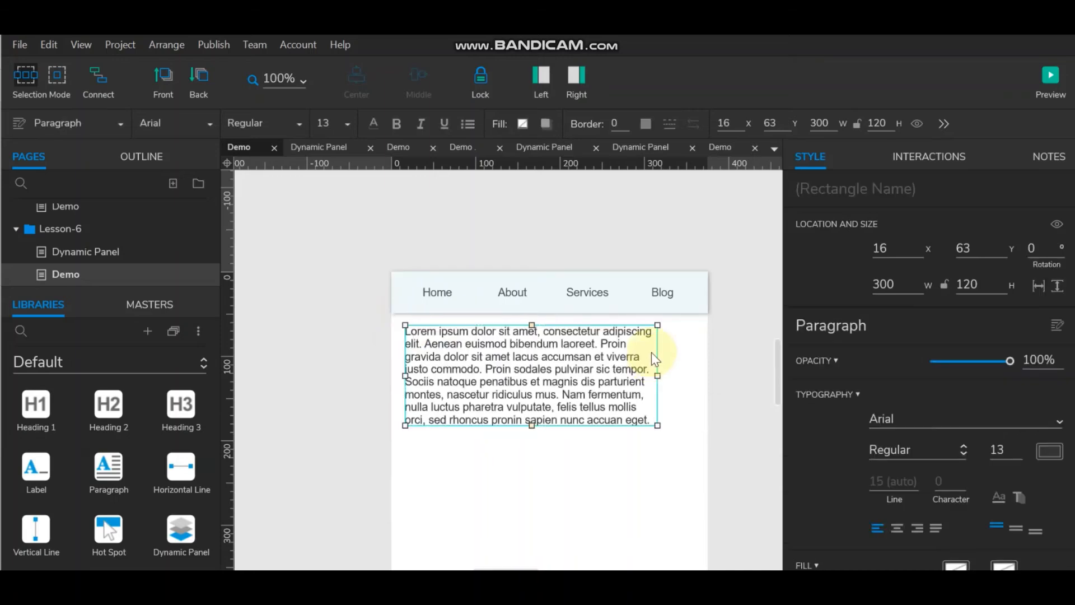
{"action": "left_click_drag", "start_coordinate": [656, 376], "coordinate": [692, 373]}
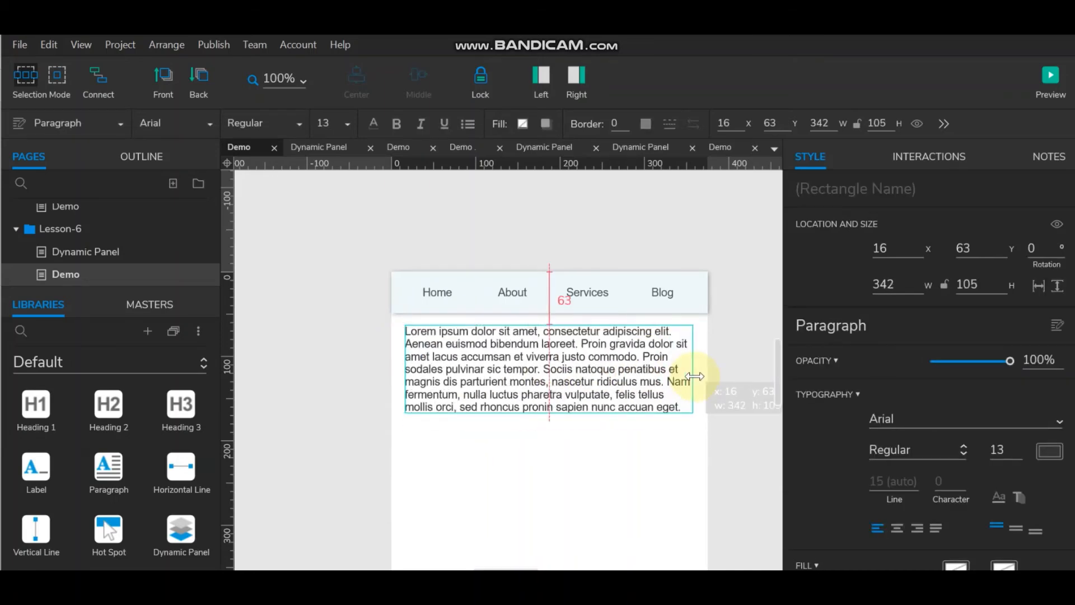
{"action": "left_click_drag", "start_coordinate": [550, 413], "coordinate": [550, 535]}
Copy the paragraph's placeholder text and paste three more copies of it below the original, separated by blank lines.
{"action": "double_click", "coordinate": [564, 392]}
{"action": "key", "text": "ctrl+c"}
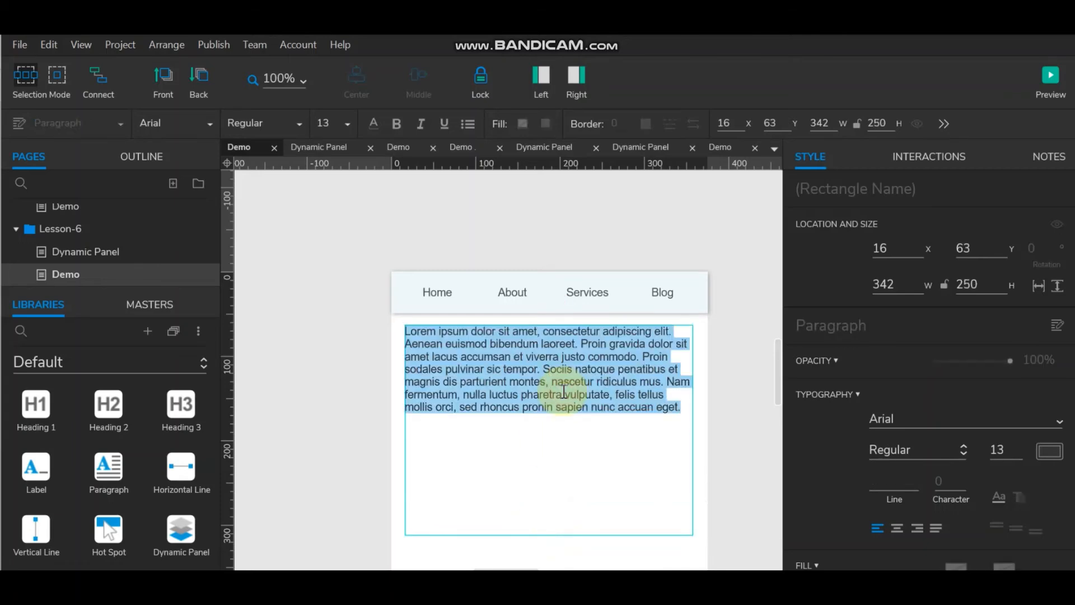
{"action": "left_click", "coordinate": [680, 407]}
{"action": "scroll", "coordinate": [725, 334], "scroll_direction": "down", "scroll_amount": 3}
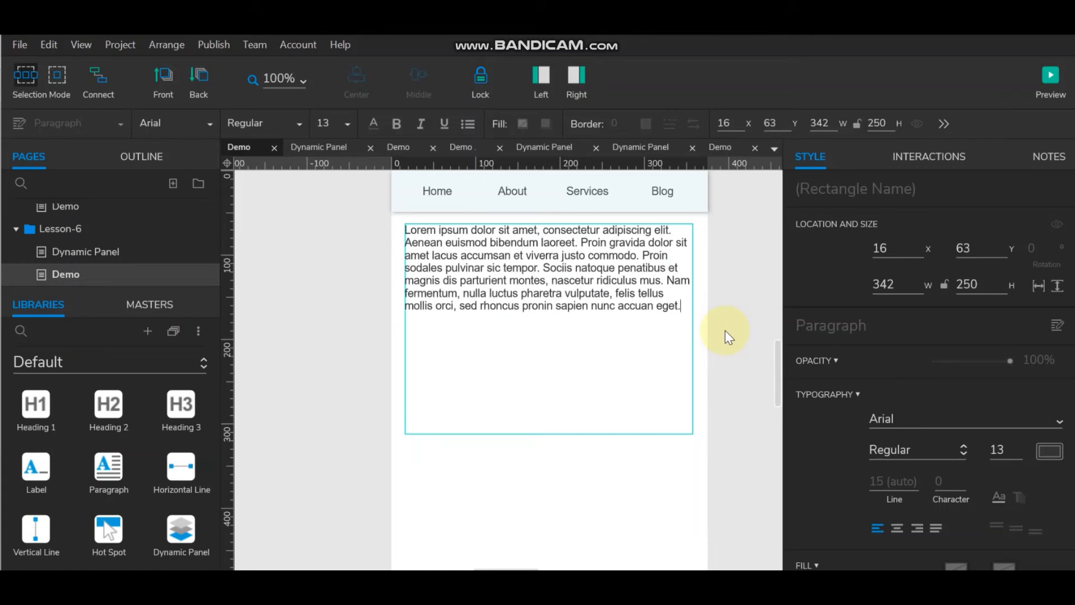
{"action": "key", "text": "Return"}
{"action": "key", "text": "Return"}
{"action": "key", "text": "ctrl+v"}
{"action": "key", "text": "Return"}
{"action": "key", "text": "Return"}
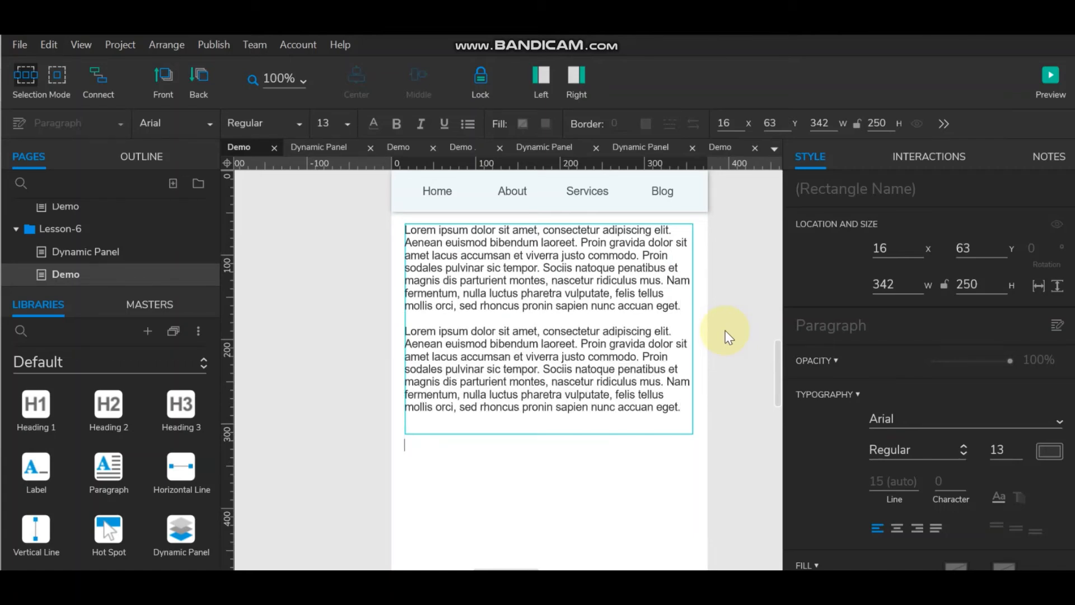
{"action": "key", "text": "ctrl+v"}
{"action": "key", "text": "Return"}
{"action": "key", "text": "Return"}
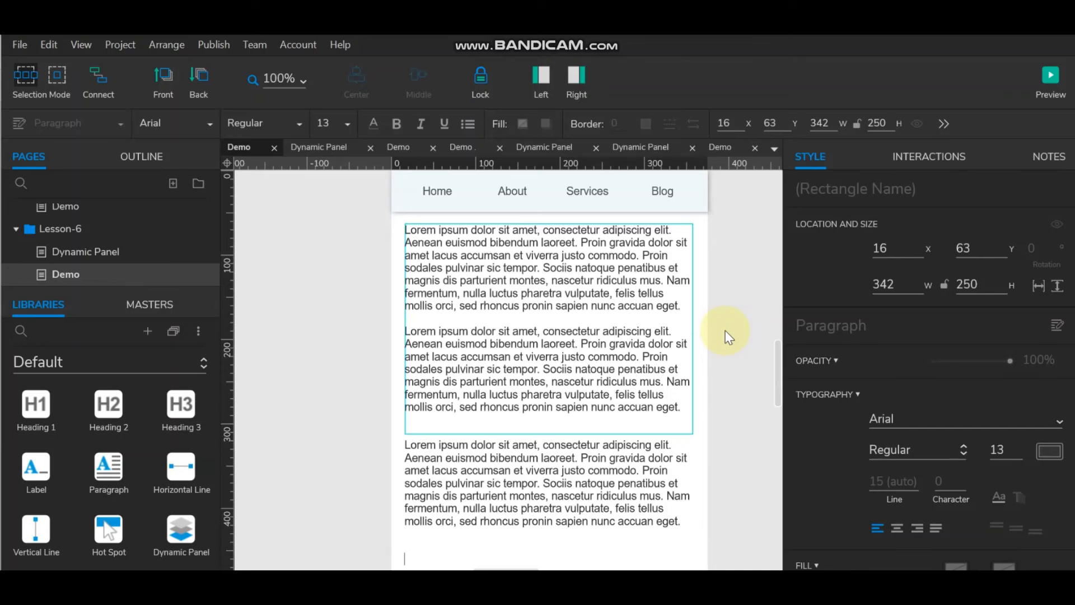
{"action": "key", "text": "ctrl+v"}
{"action": "scroll", "coordinate": [725, 330], "scroll_direction": "down", "scroll_amount": 3}
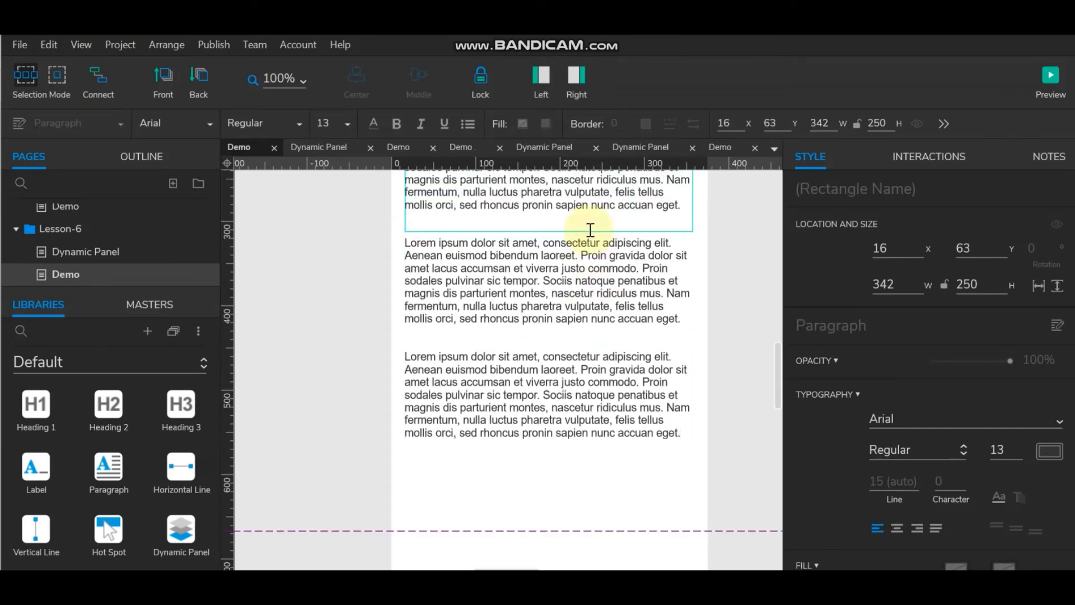
{"action": "left_click", "coordinate": [717, 242]}
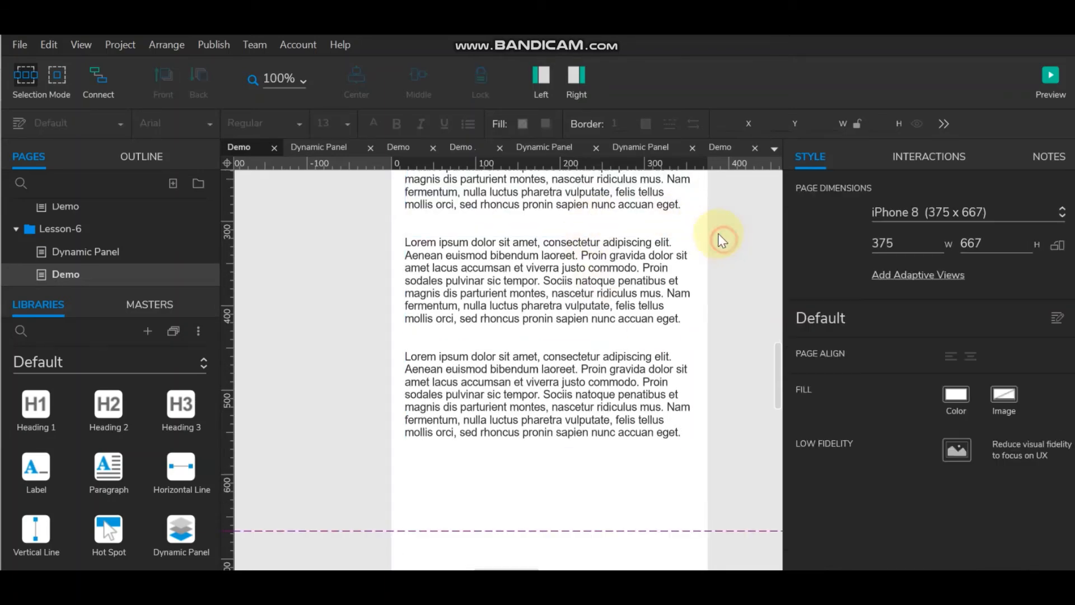
Extend the paragraph widget to a height of about 562 and append a fifth copy of the placeholder text.
{"action": "left_click", "coordinate": [660, 214]}
{"action": "left_click_drag", "start_coordinate": [549, 228], "coordinate": [532, 495]}
{"action": "double_click", "coordinate": [681, 440]}
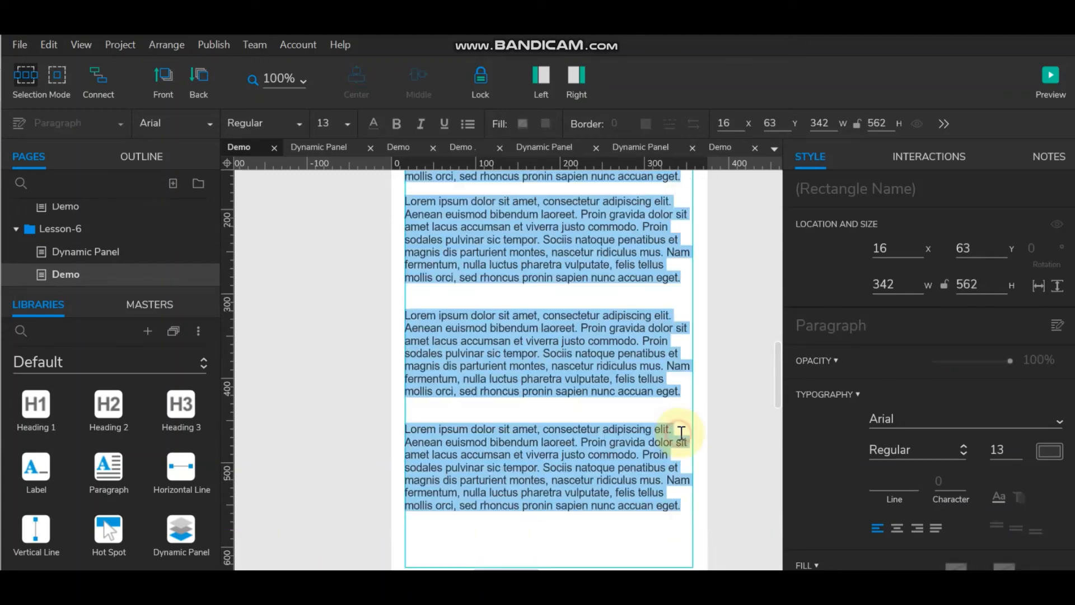
{"action": "left_click", "coordinate": [689, 504]}
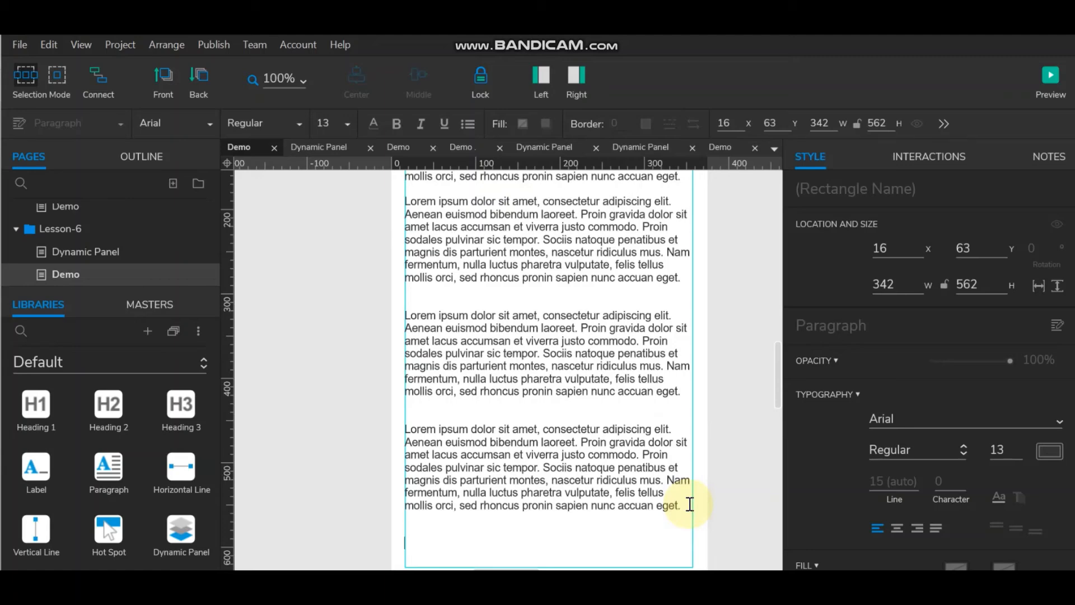
{"action": "key", "text": "ctrl+v"}
{"action": "scroll", "coordinate": [692, 509], "scroll_direction": "down", "scroll_amount": 3}
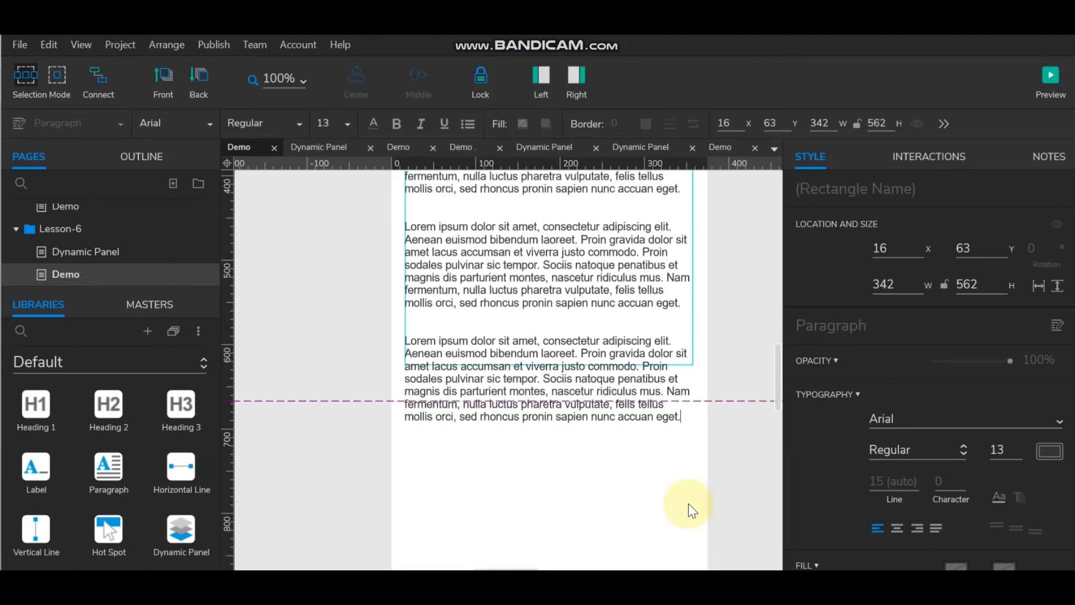
Extend the paragraph widget to a height of about 689 and append a sixth copy of the placeholder text.
{"action": "left_click", "coordinate": [728, 463]}
{"action": "left_click", "coordinate": [598, 361]}
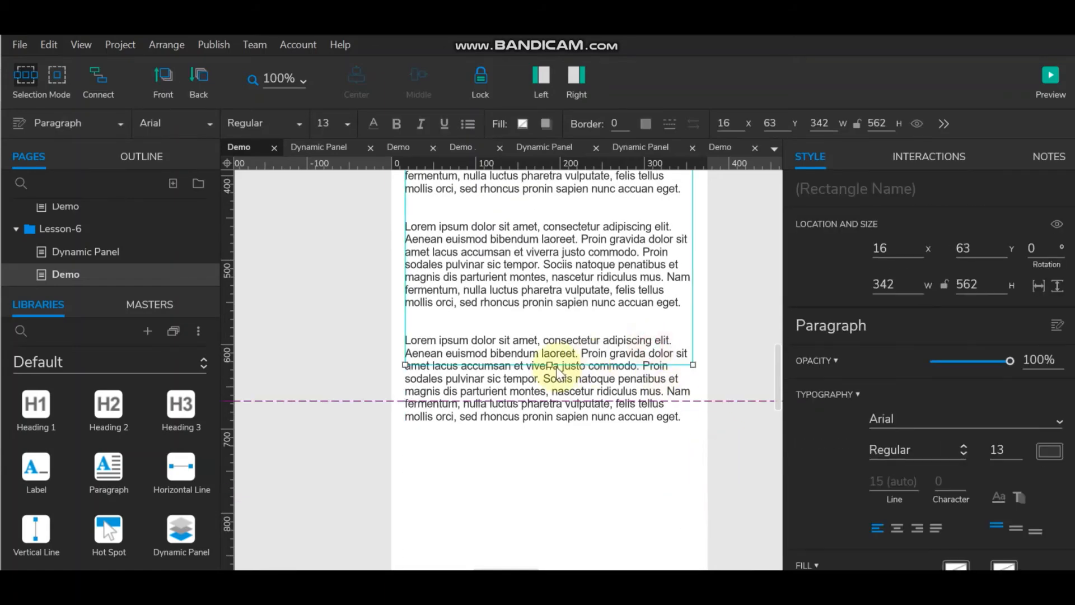
{"action": "left_click_drag", "start_coordinate": [549, 365], "coordinate": [549, 472]}
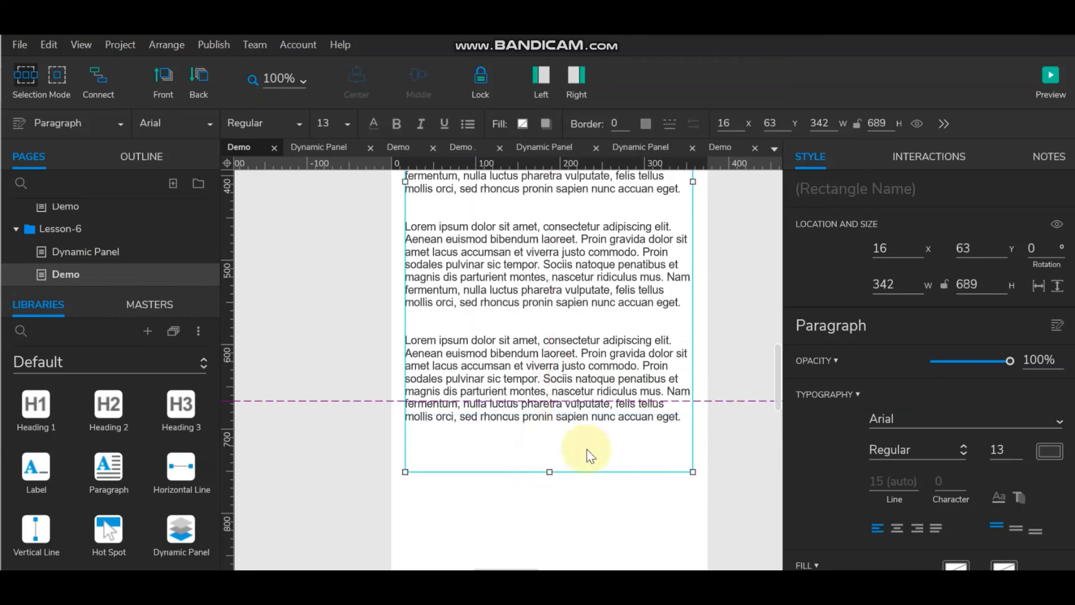
{"action": "double_click", "coordinate": [680, 416]}
{"action": "left_click", "coordinate": [692, 514]}
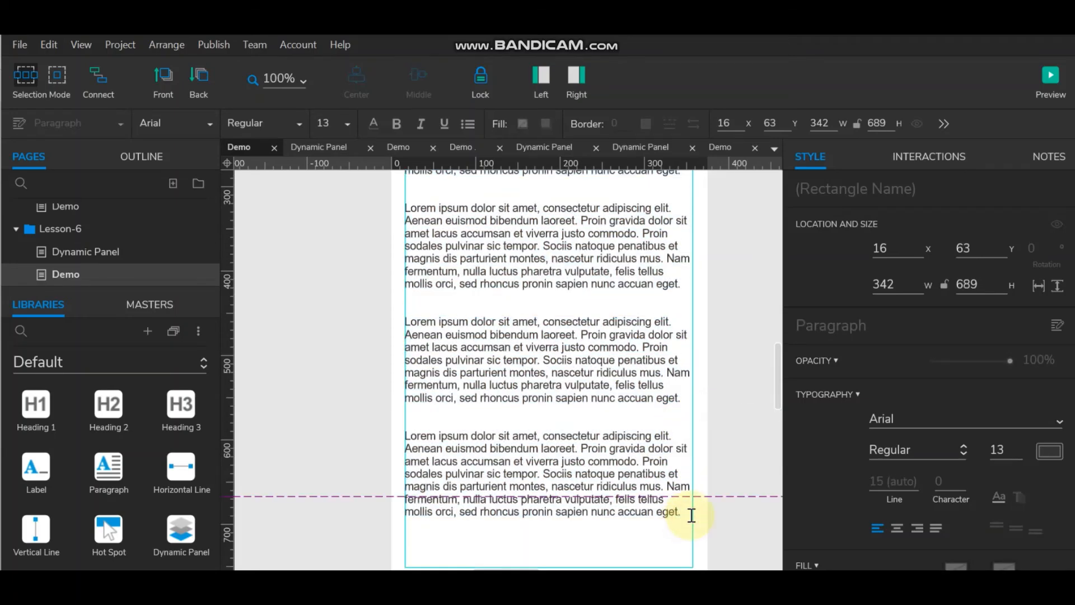
{"action": "key", "text": "ctrl+v"}
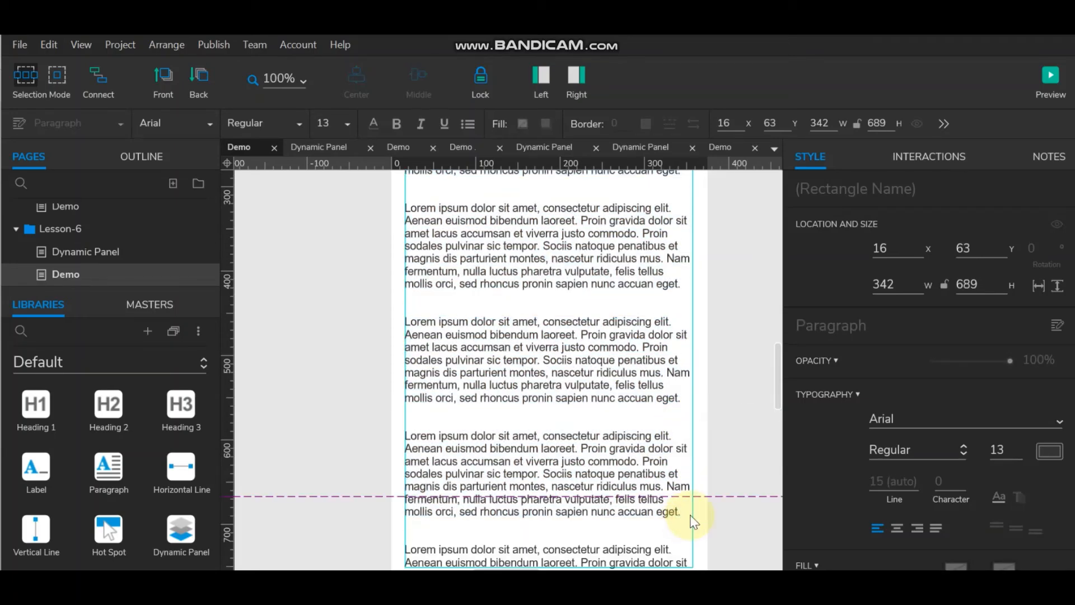
{"action": "left_click", "coordinate": [390, 450]}
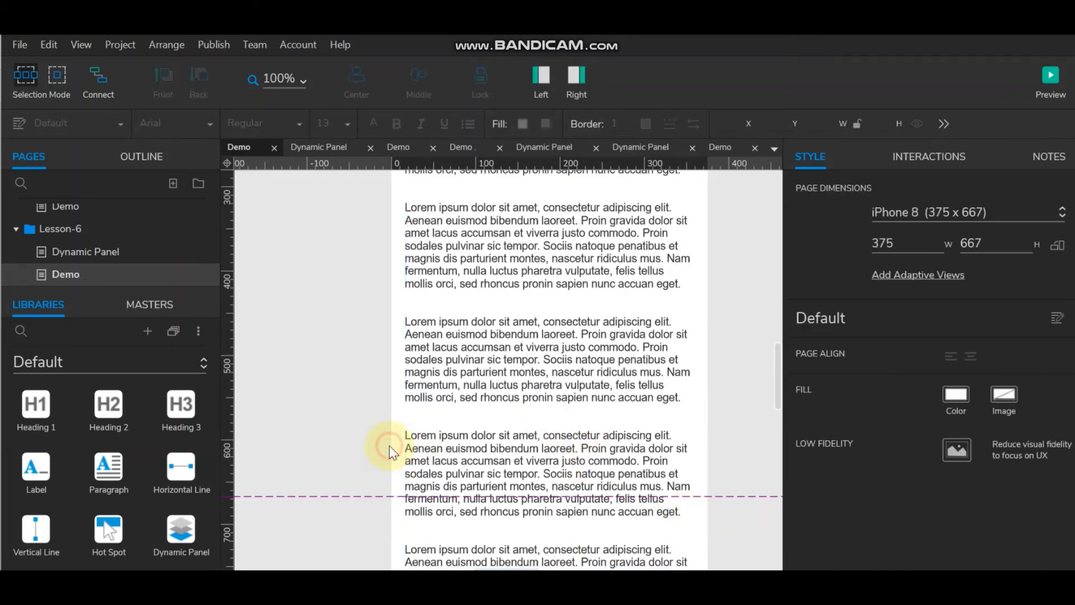
Preview the Demo page in the browser, scroll through the long text to test the pinned navbar, and return to Axure RP.
{"action": "scroll", "coordinate": [428, 458], "scroll_direction": "up", "scroll_amount": 5}
{"action": "scroll", "coordinate": [427, 458], "scroll_direction": "down", "scroll_amount": 5}
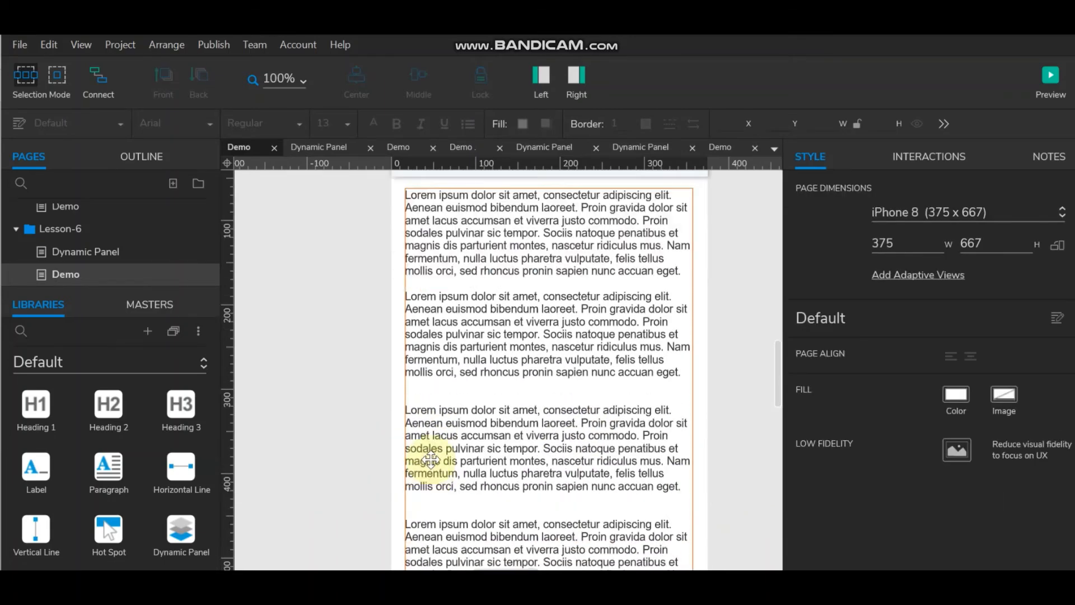
{"action": "scroll", "coordinate": [427, 458], "scroll_direction": "down", "scroll_amount": 3}
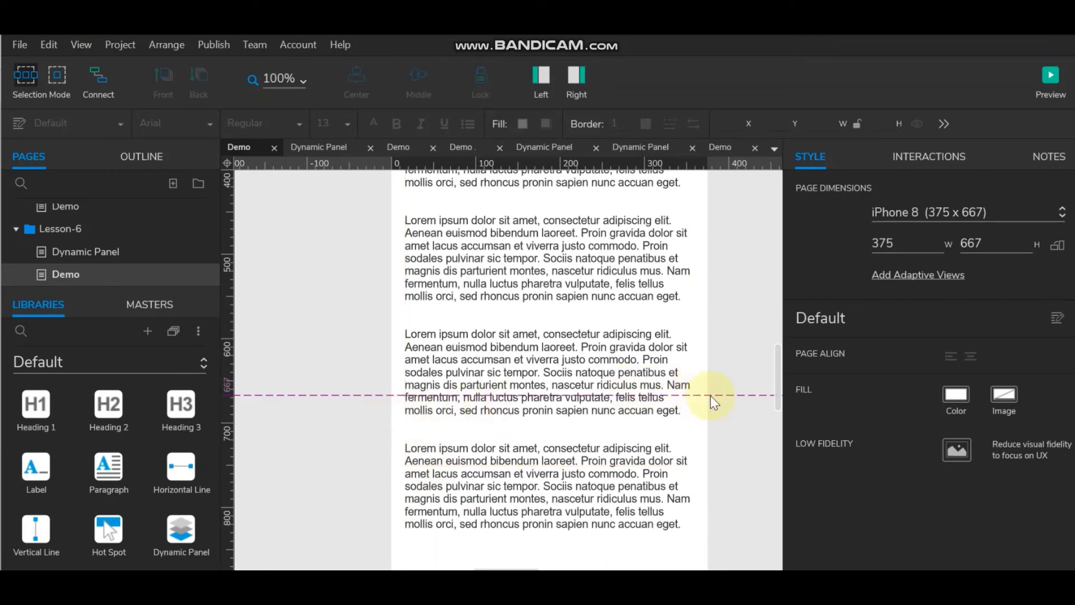
{"action": "left_click", "coordinate": [990, 247]}
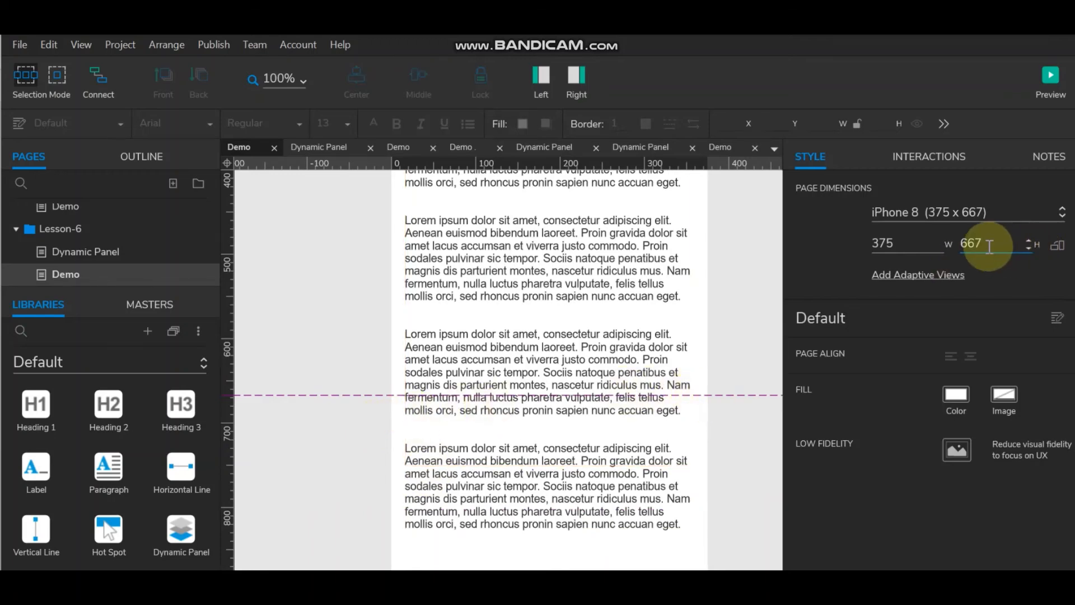
{"action": "left_click", "coordinate": [1051, 74]}
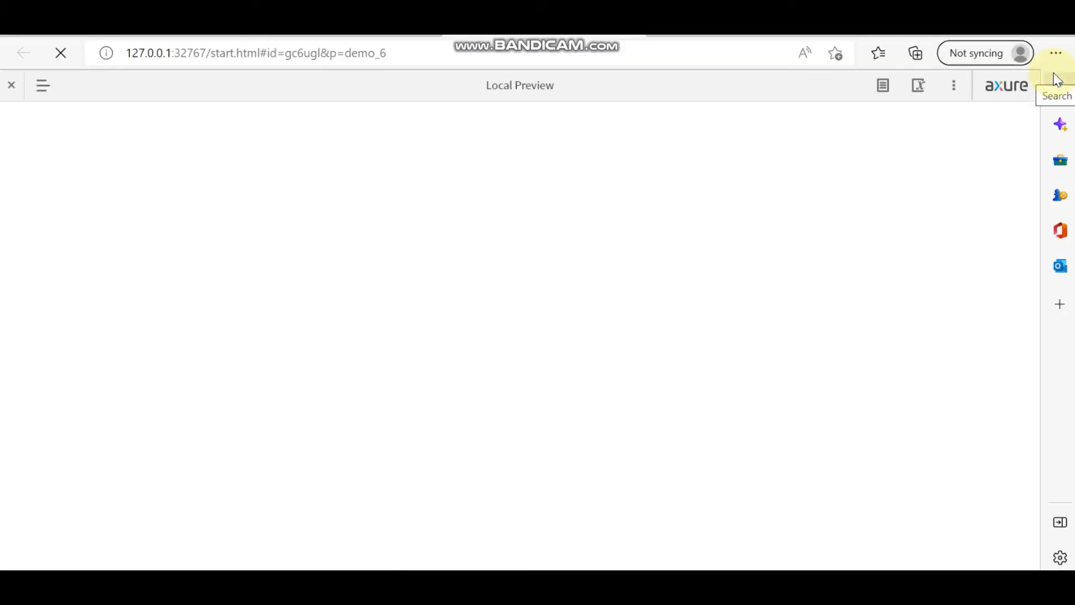
{"action": "scroll", "coordinate": [525, 362], "scroll_direction": "down", "scroll_amount": 2}
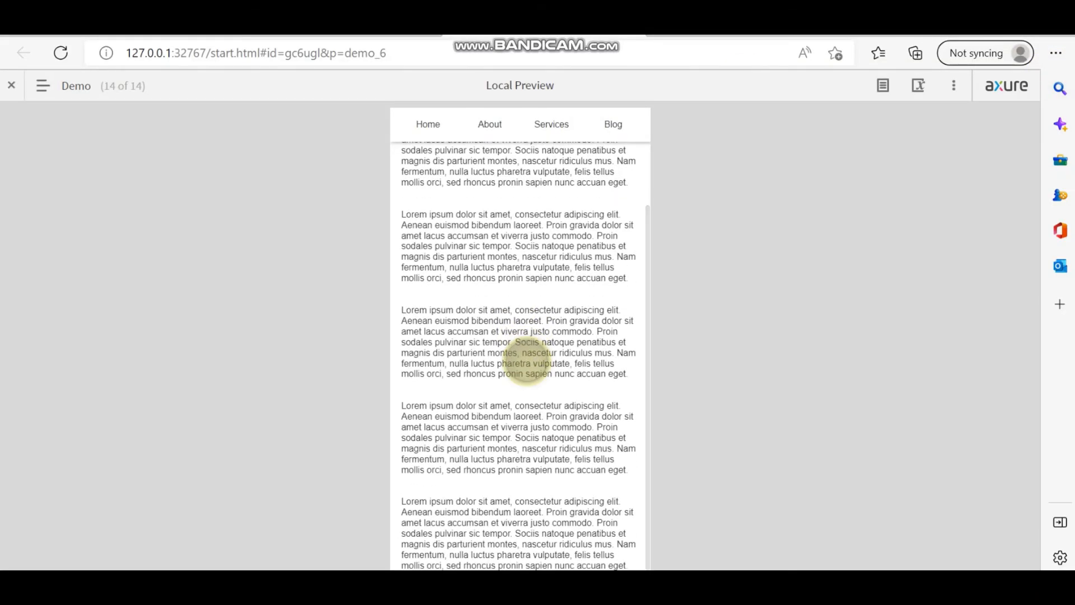
{"action": "scroll", "coordinate": [527, 363], "scroll_direction": "up", "scroll_amount": 2}
{"action": "scroll", "coordinate": [526, 363], "scroll_direction": "down", "scroll_amount": 2}
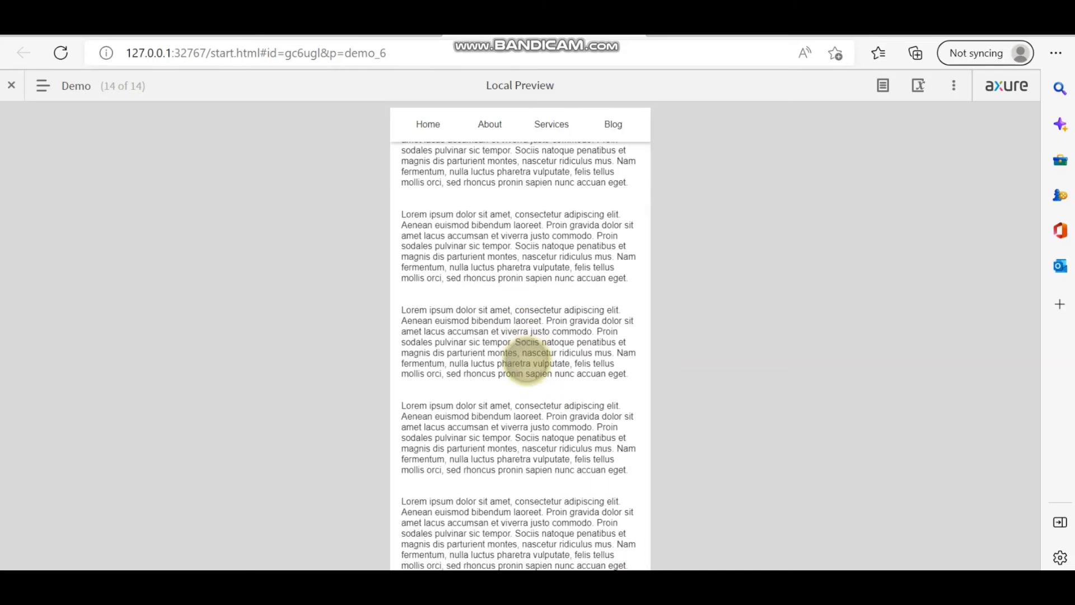
{"action": "scroll", "coordinate": [526, 363], "scroll_direction": "up", "scroll_amount": 2}
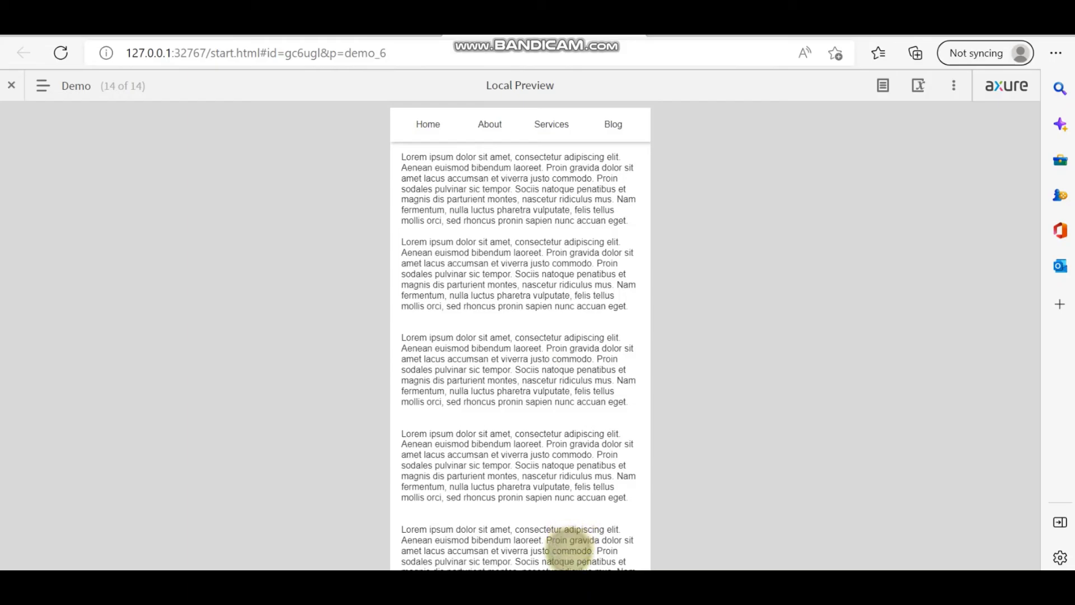
{"action": "left_click", "coordinate": [453, 585]}
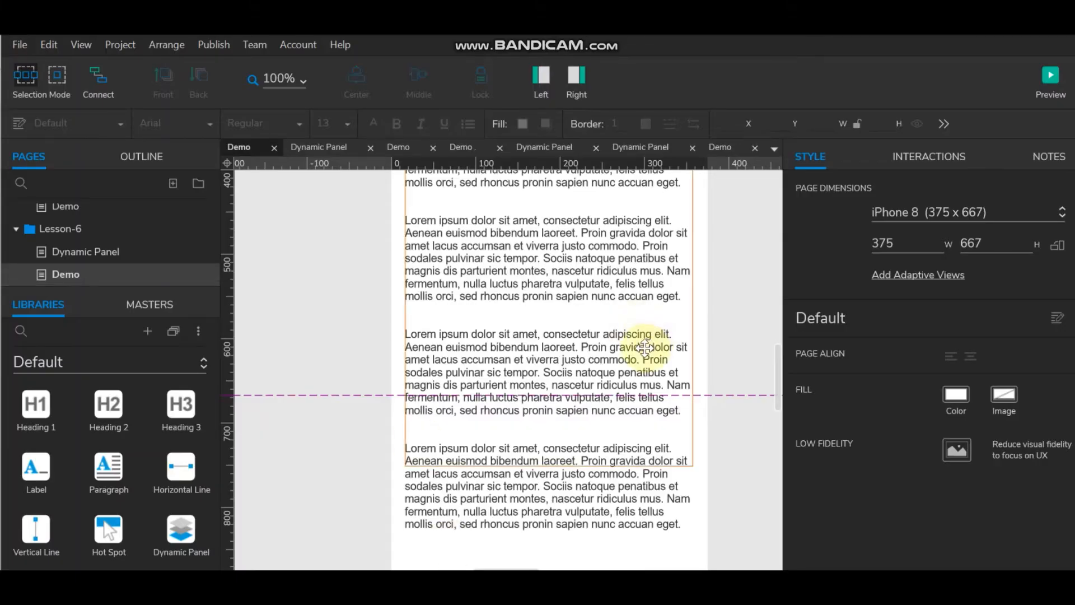
Unpin the Nav panel from the browser window.
{"action": "left_click", "coordinate": [569, 437]}
{"action": "scroll", "coordinate": [616, 465], "scroll_direction": "up", "scroll_amount": 1}
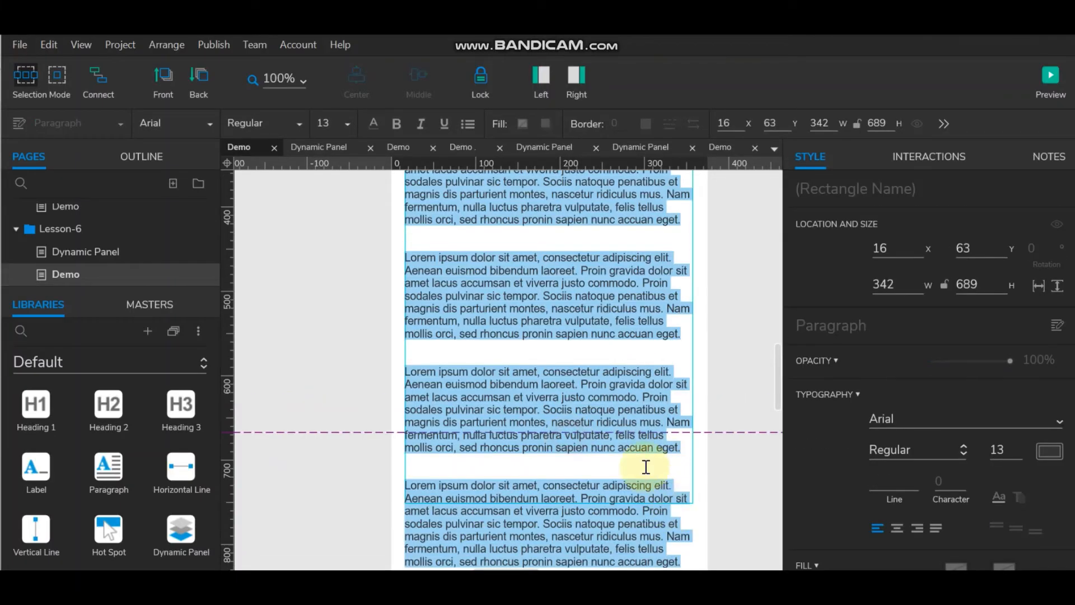
{"action": "left_click", "coordinate": [744, 291]}
{"action": "scroll", "coordinate": [680, 292], "scroll_direction": "up", "scroll_amount": 10}
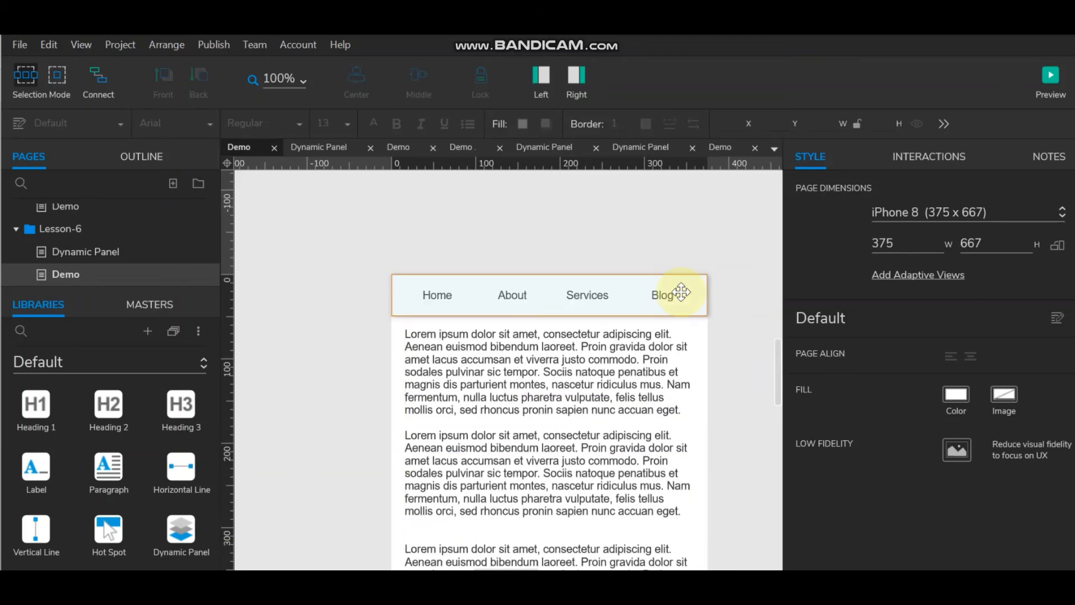
{"action": "left_click", "coordinate": [616, 296]}
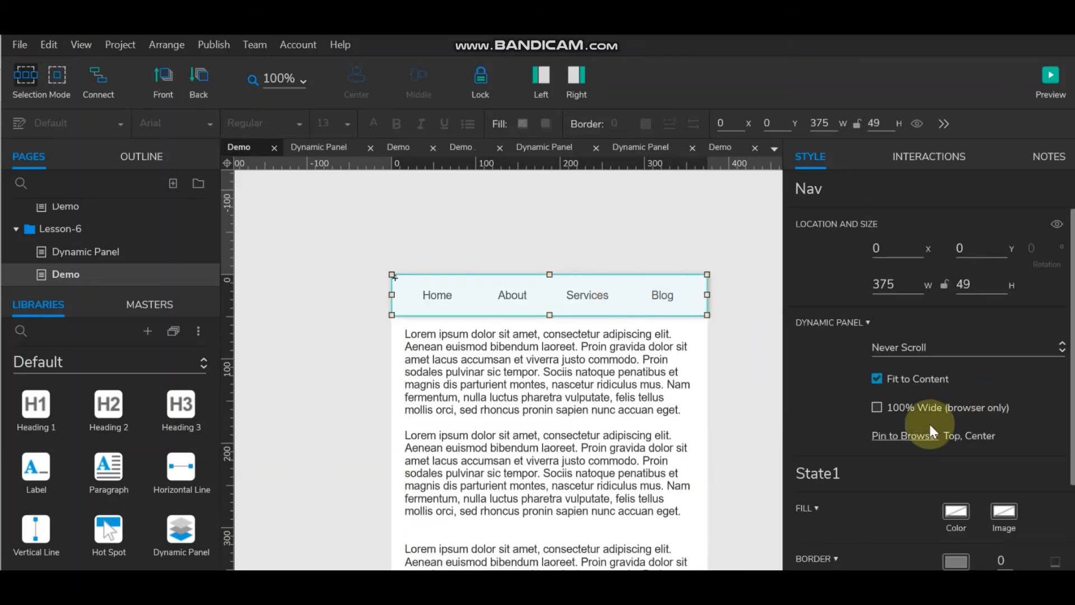
{"action": "left_click", "coordinate": [899, 436]}
{"action": "left_click", "coordinate": [424, 192]}
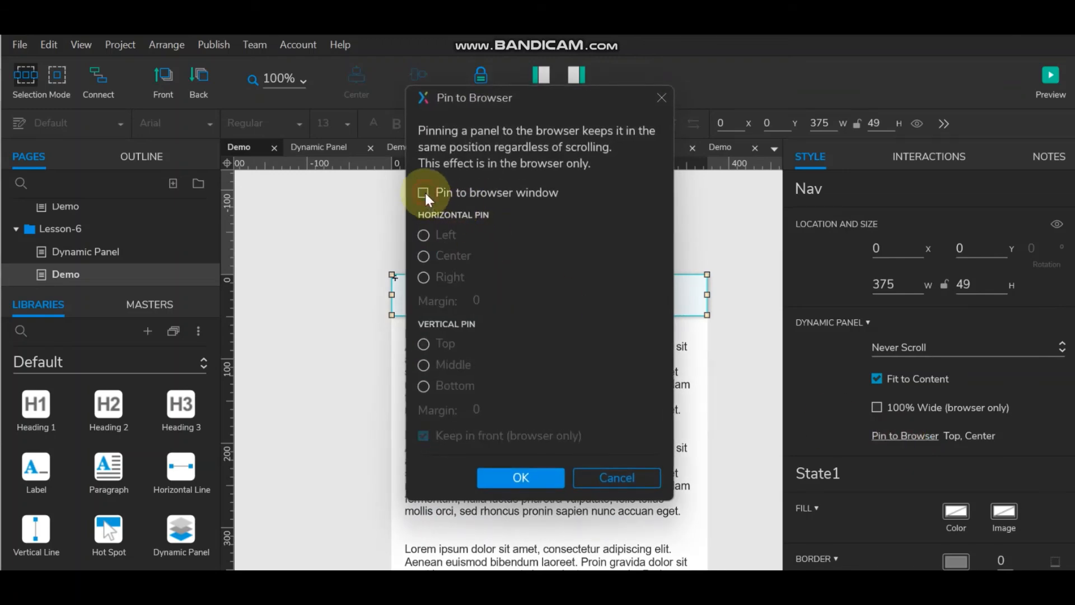
{"action": "left_click", "coordinate": [543, 473]}
{"action": "left_click", "coordinate": [663, 223]}
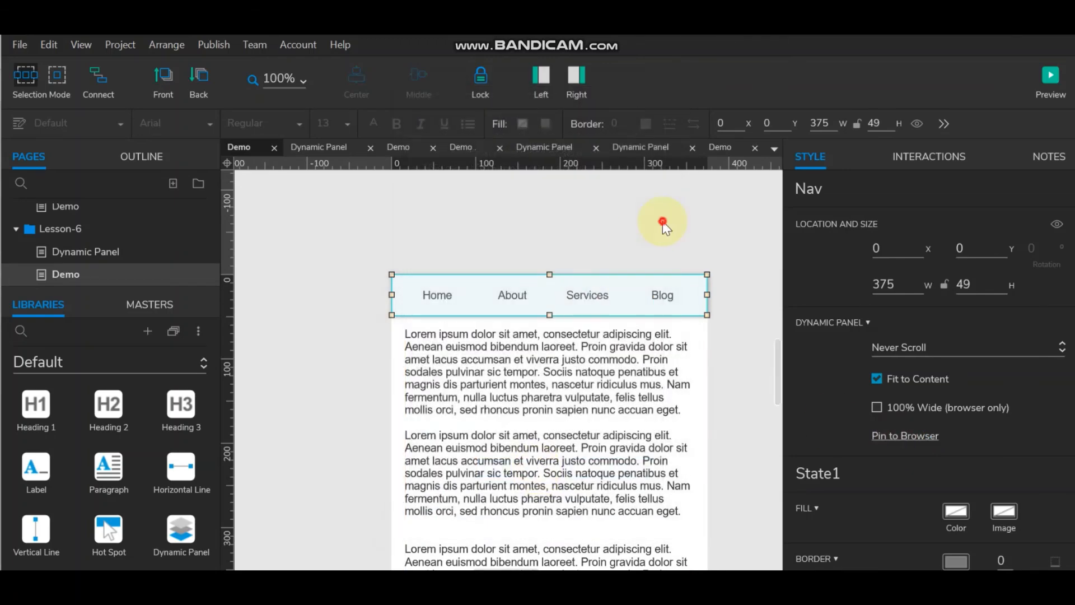
Preview the Demo page in the browser again, test scrolling with the navbar unpinned, and return to Axure RP.
{"action": "left_click", "coordinate": [1053, 78]}
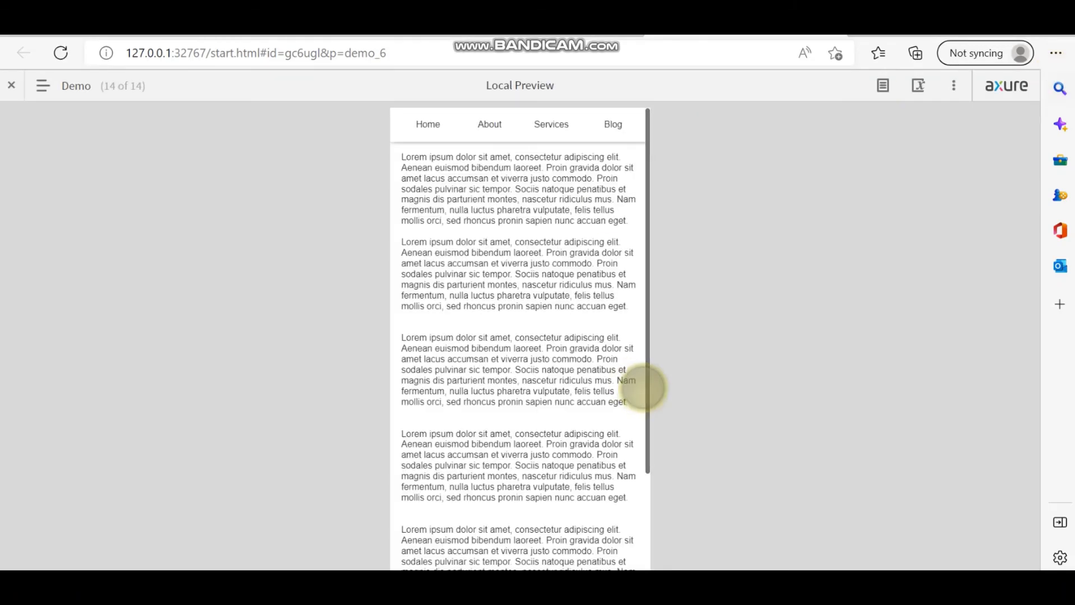
{"action": "scroll", "coordinate": [552, 351], "scroll_direction": "down", "scroll_amount": 1}
{"action": "scroll", "coordinate": [552, 352], "scroll_direction": "down", "scroll_amount": 2}
{"action": "scroll", "coordinate": [552, 350], "scroll_direction": "up", "scroll_amount": 3}
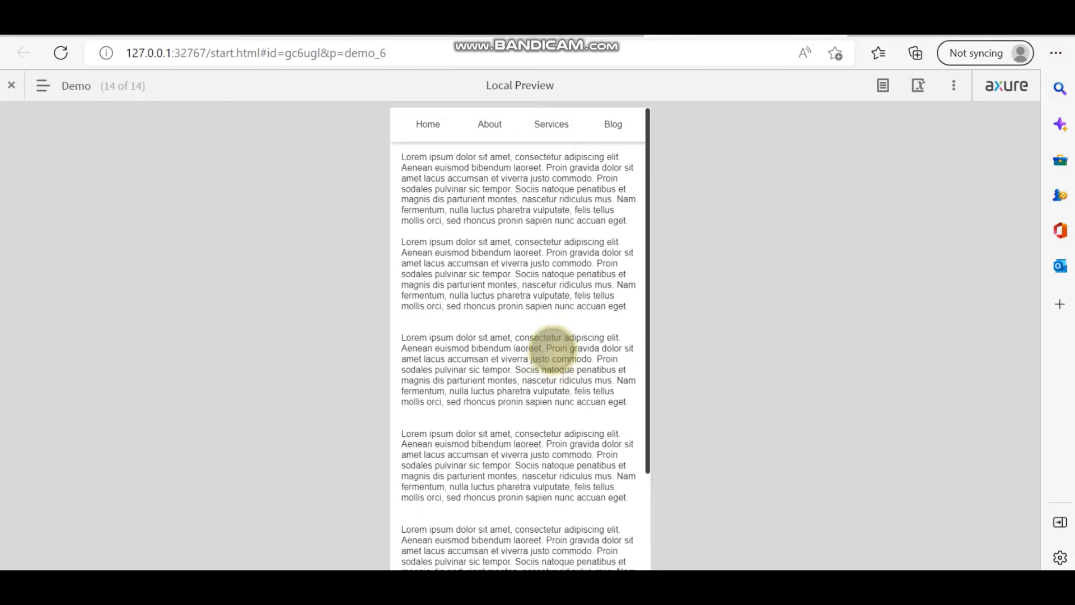
{"action": "scroll", "coordinate": [553, 348], "scroll_direction": "down", "scroll_amount": 1}
{"action": "scroll", "coordinate": [552, 347], "scroll_direction": "up", "scroll_amount": 1}
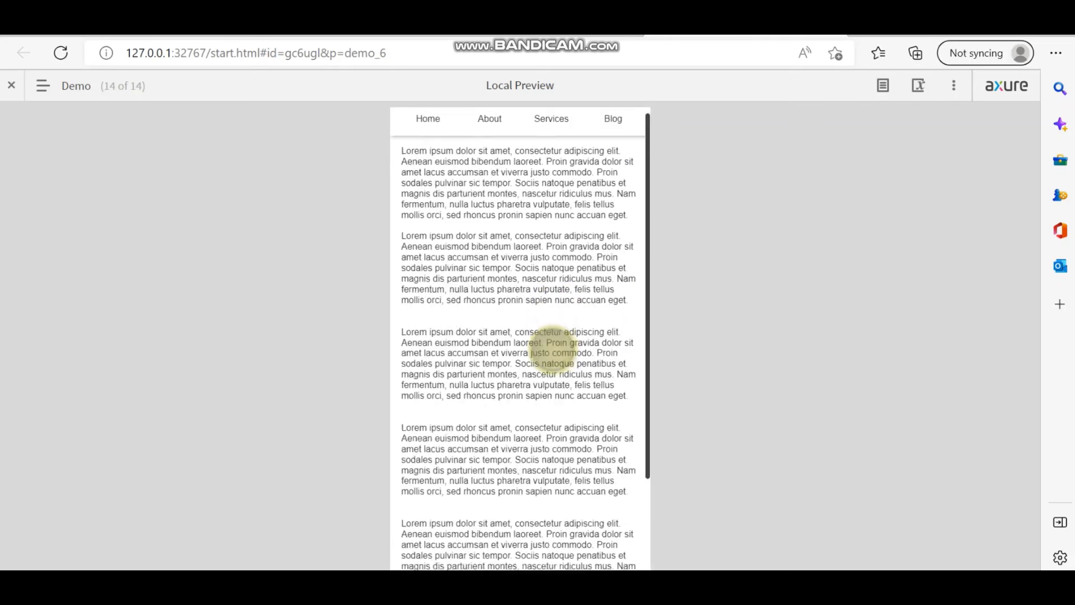
{"action": "scroll", "coordinate": [569, 250], "scroll_direction": "down", "scroll_amount": 1}
{"action": "scroll", "coordinate": [569, 250], "scroll_direction": "up", "scroll_amount": 1}
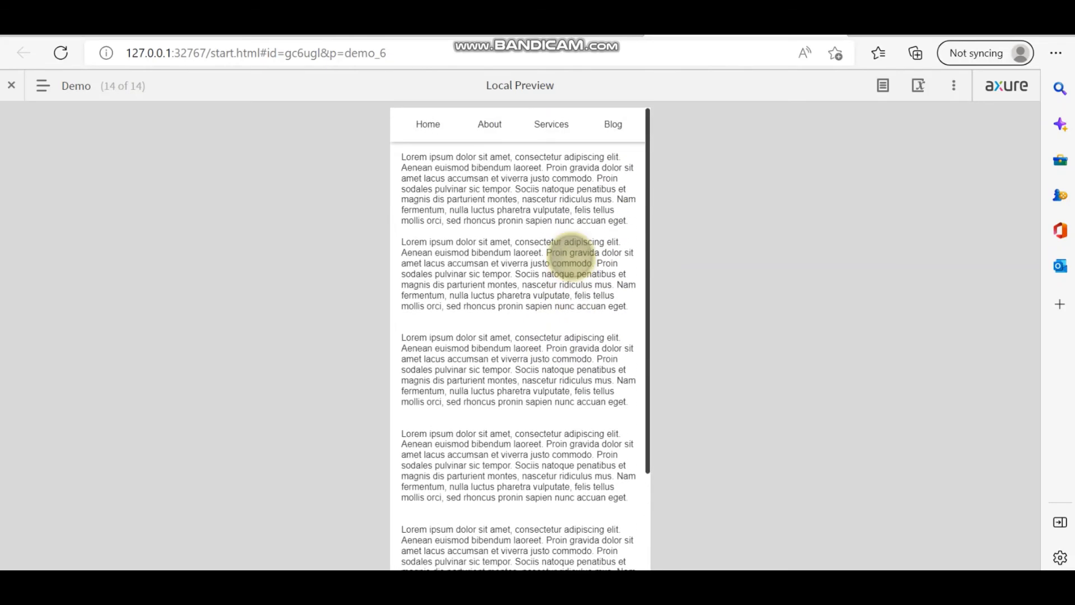
{"action": "scroll", "coordinate": [523, 185], "scroll_direction": "down", "scroll_amount": 1}
{"action": "scroll", "coordinate": [523, 186], "scroll_direction": "up", "scroll_amount": 1}
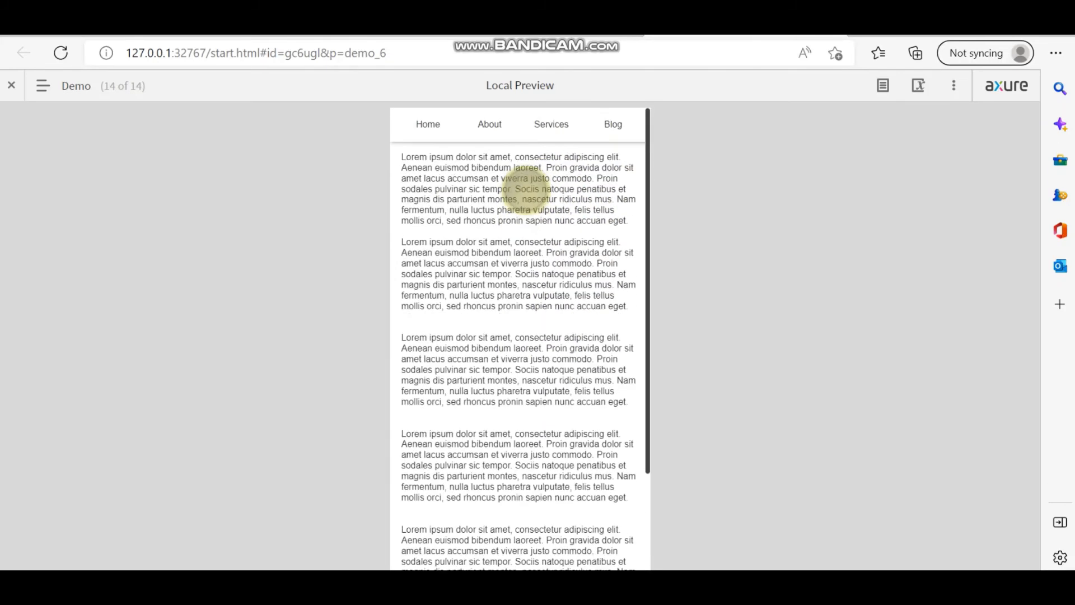
{"action": "key", "text": "alt+Tab"}
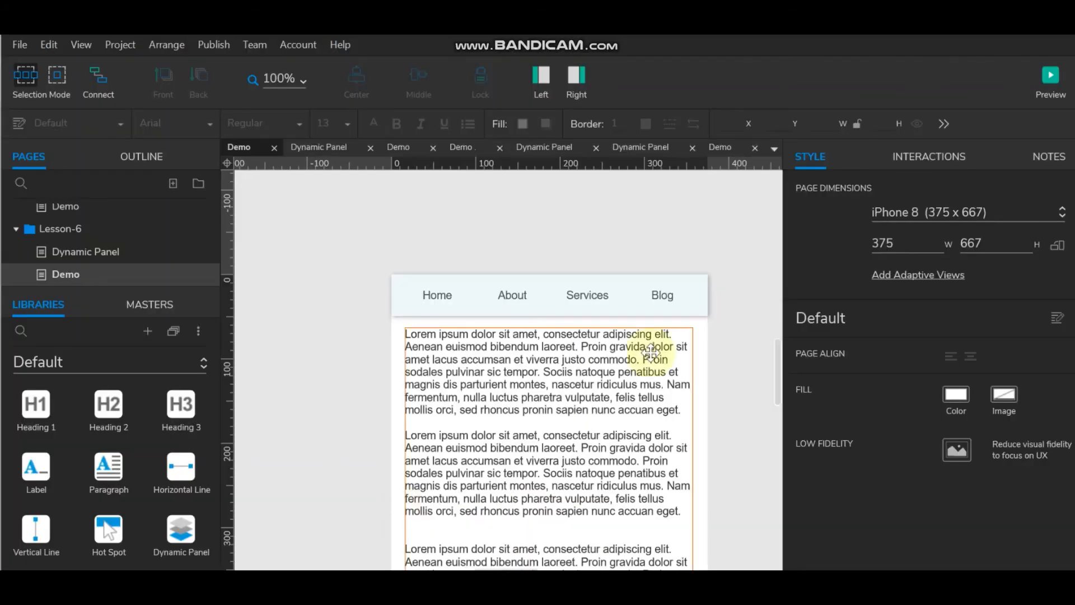
Pin the Nav panel to the browser window with a Center horizontal pin and a Top vertical pin.
{"action": "left_click", "coordinate": [586, 293]}
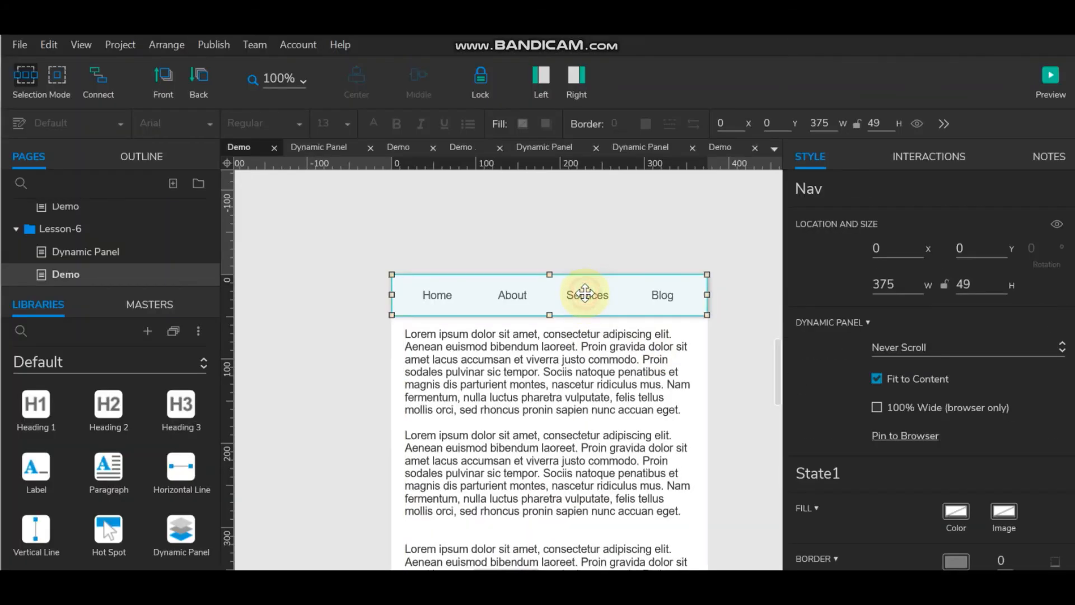
{"action": "left_click", "coordinate": [909, 438]}
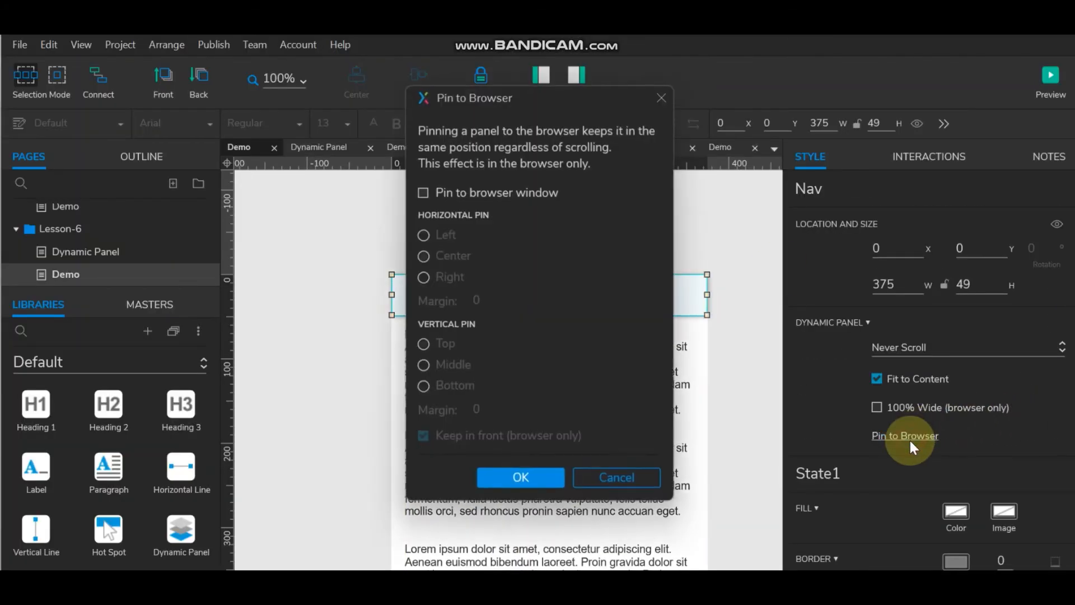
{"action": "left_click", "coordinate": [426, 192]}
{"action": "left_click", "coordinate": [519, 477]}
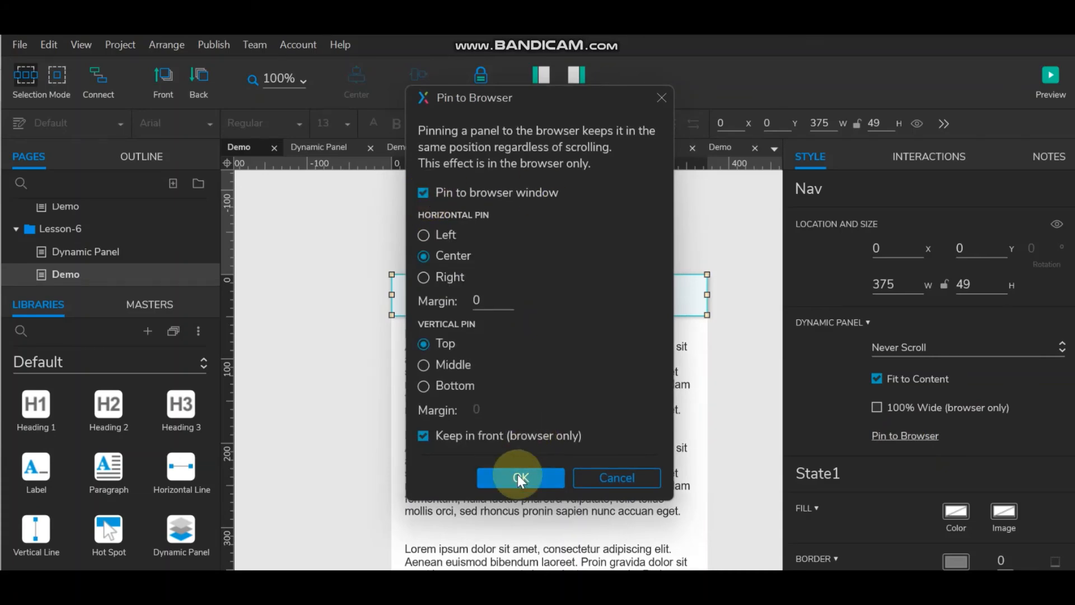
{"action": "left_click", "coordinate": [519, 477]}
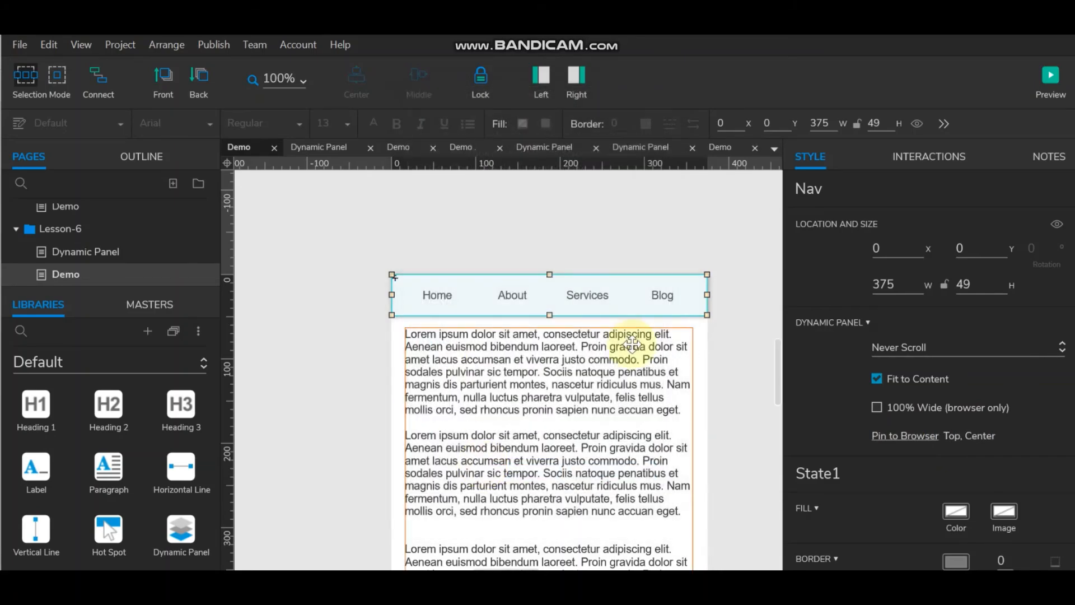
Change the Nav panel's vertical browser pin to Middle.
{"action": "left_click", "coordinate": [913, 437]}
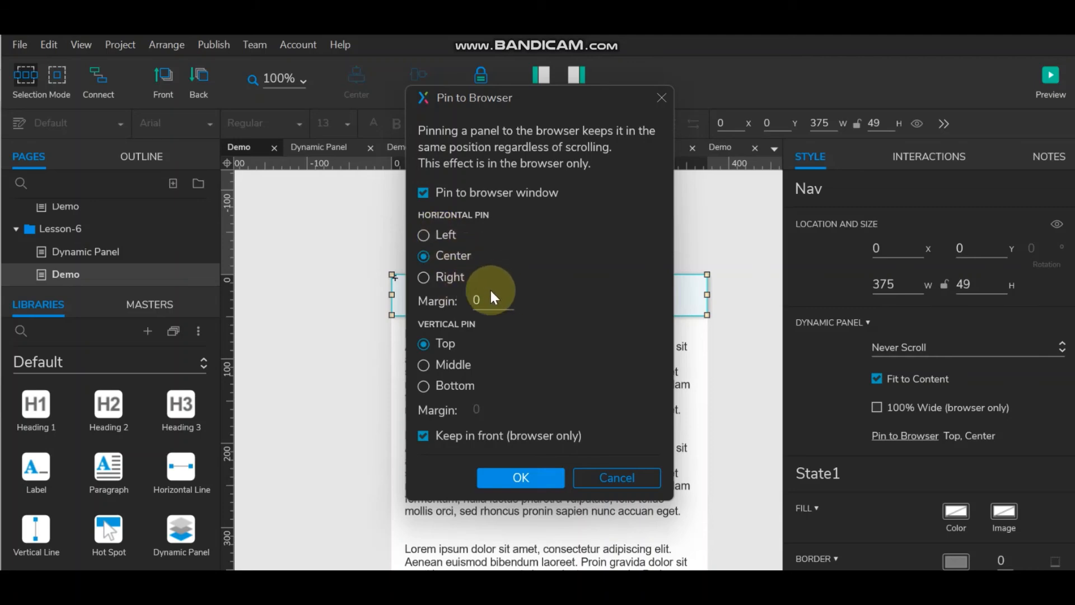
{"action": "left_click", "coordinate": [424, 365]}
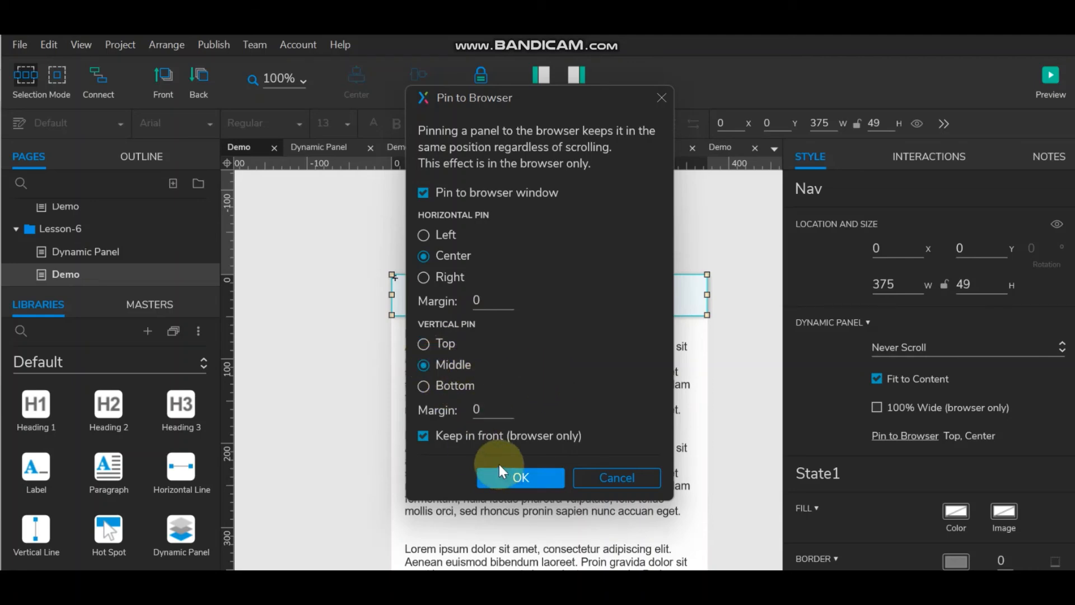
{"action": "left_click", "coordinate": [489, 477]}
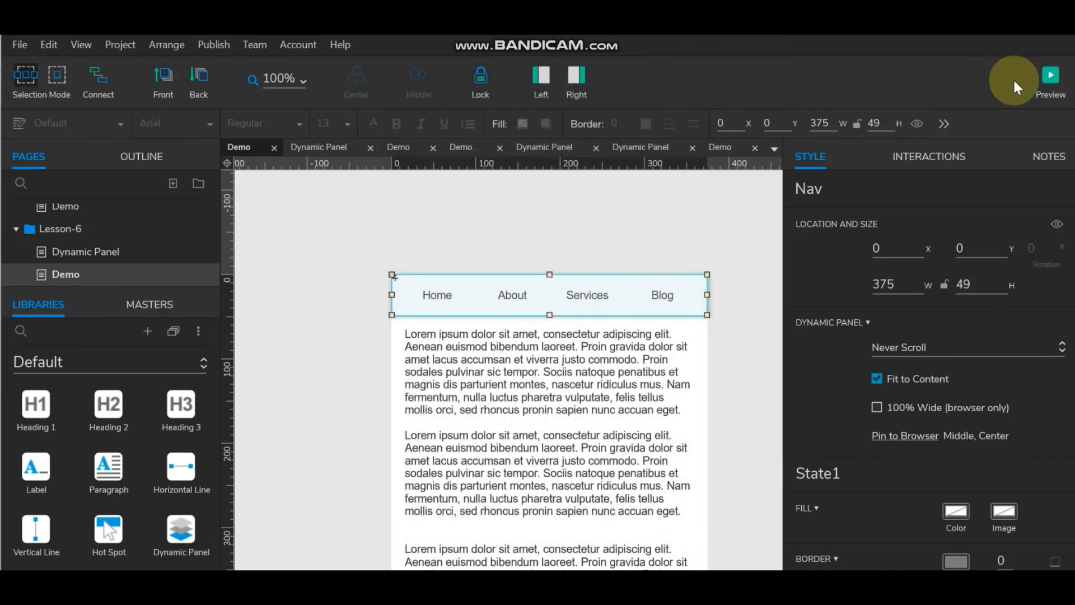
Preview the Demo page in the browser, test scrolling with the navbar pinned to the middle, and return to Axure RP.
{"action": "left_click", "coordinate": [1056, 82]}
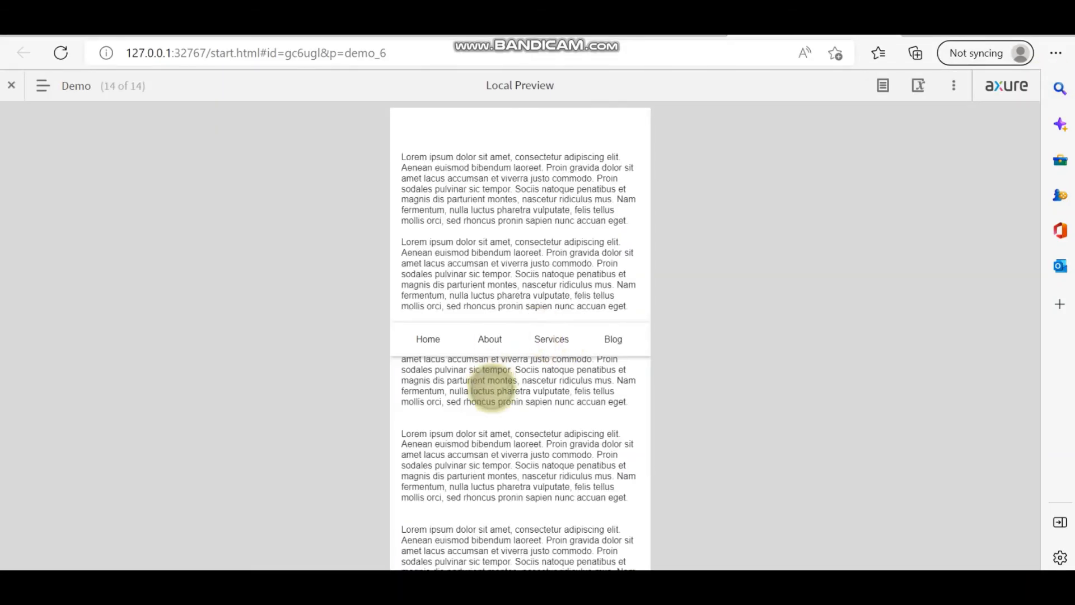
{"action": "scroll", "coordinate": [524, 339], "scroll_direction": "down", "scroll_amount": 1}
{"action": "scroll", "coordinate": [524, 339], "scroll_direction": "down", "scroll_amount": 1}
{"action": "scroll", "coordinate": [524, 339], "scroll_direction": "up", "scroll_amount": 2}
{"action": "scroll", "coordinate": [523, 339], "scroll_direction": "down", "scroll_amount": 2}
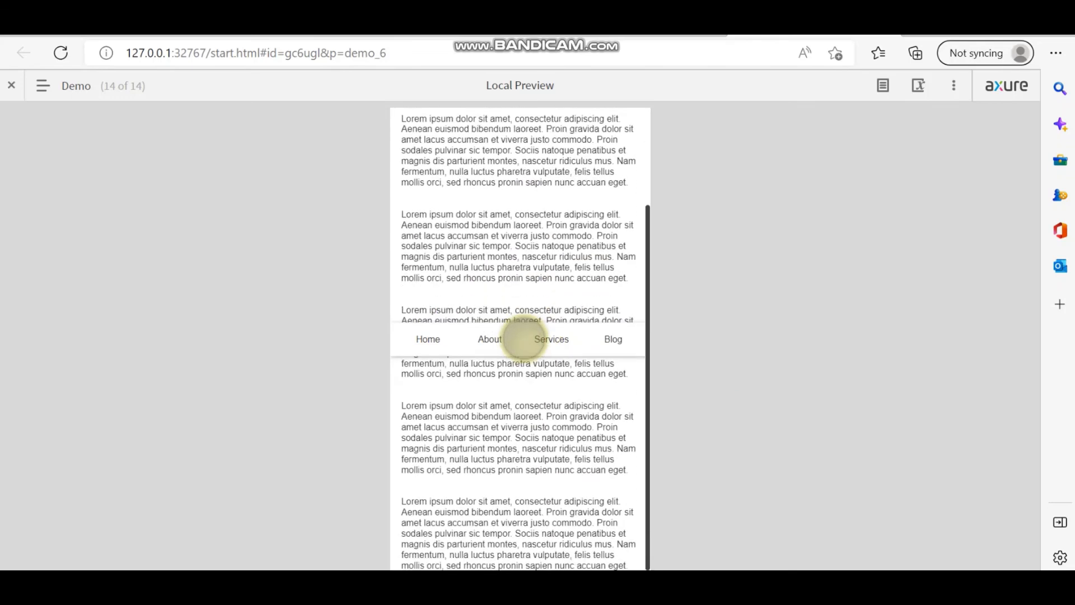
{"action": "scroll", "coordinate": [524, 339], "scroll_direction": "up", "scroll_amount": 2}
{"action": "scroll", "coordinate": [524, 338], "scroll_direction": "down", "scroll_amount": 2}
{"action": "scroll", "coordinate": [524, 338], "scroll_direction": "up", "scroll_amount": 2}
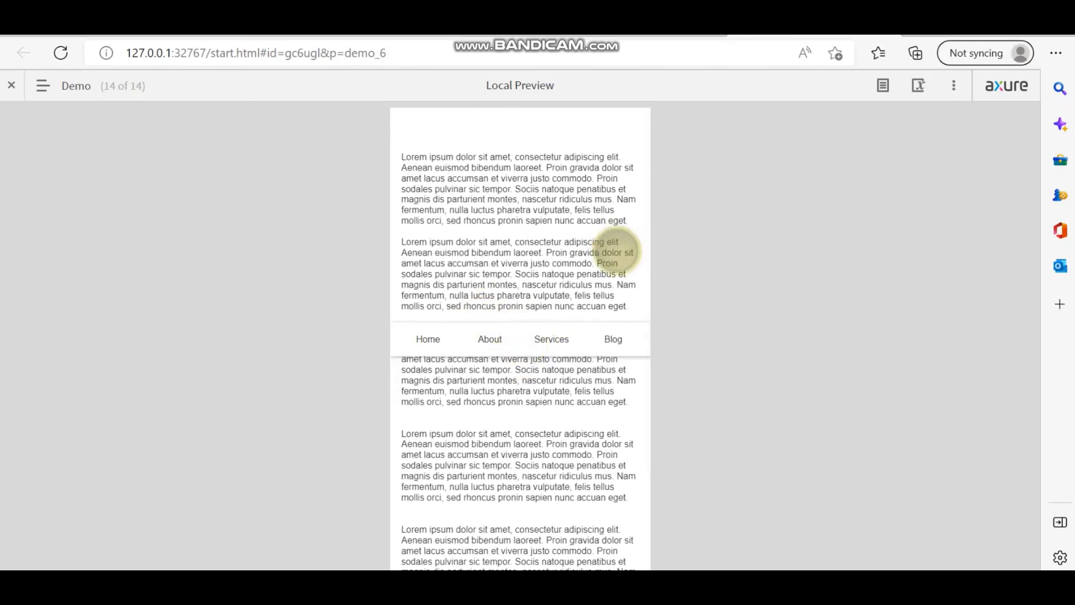
{"action": "scroll", "coordinate": [538, 355], "scroll_direction": "down", "scroll_amount": 2}
{"action": "scroll", "coordinate": [538, 356], "scroll_direction": "up", "scroll_amount": 2}
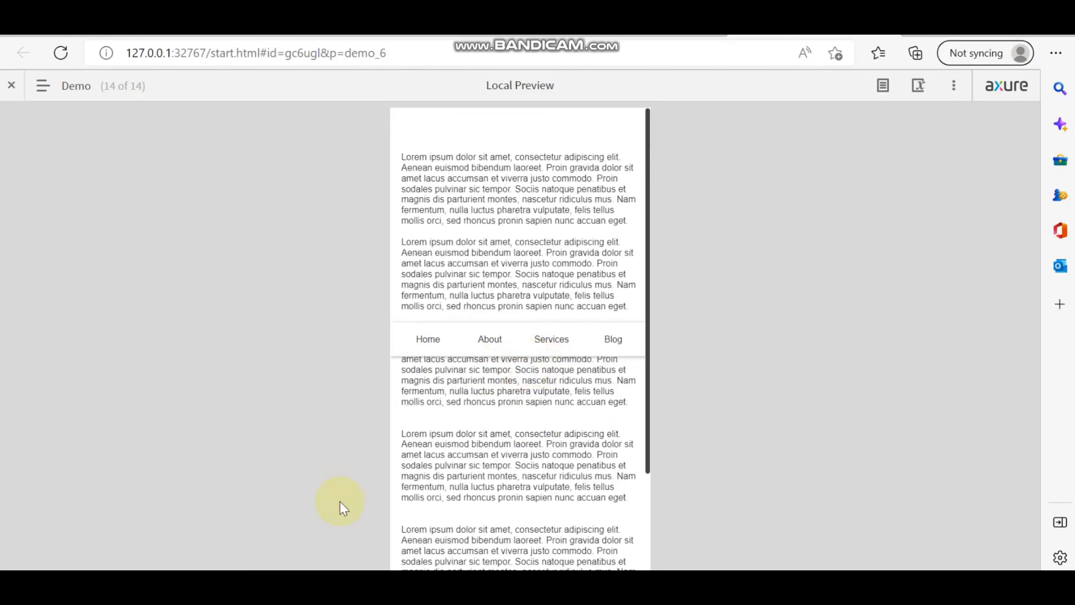
{"action": "key", "text": "alt+Tab"}
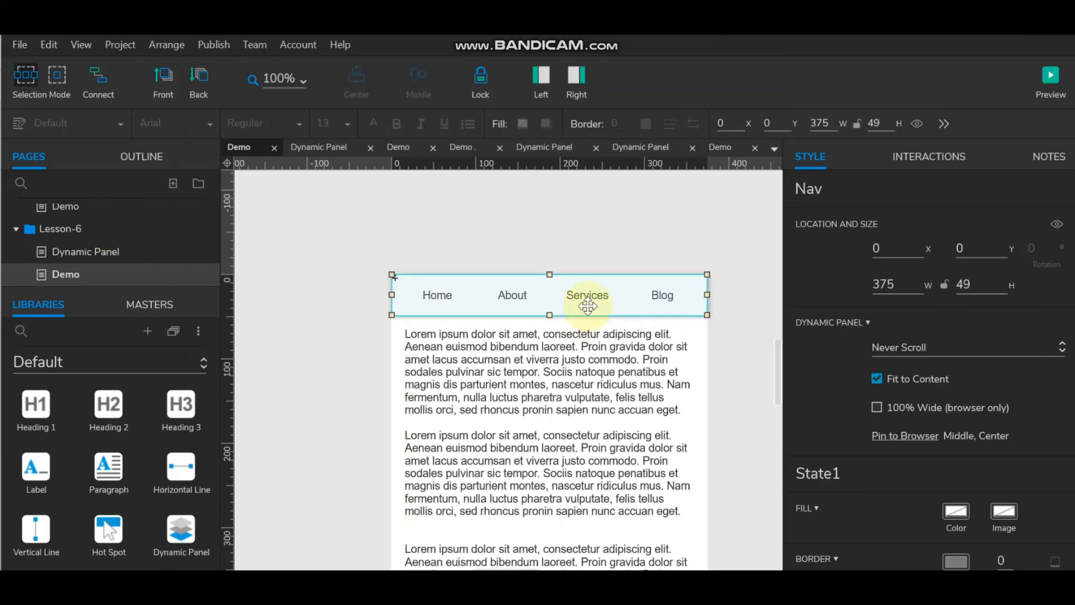
Change the Nav panel's vertical browser pin to Bottom.
{"action": "left_click", "coordinate": [906, 436]}
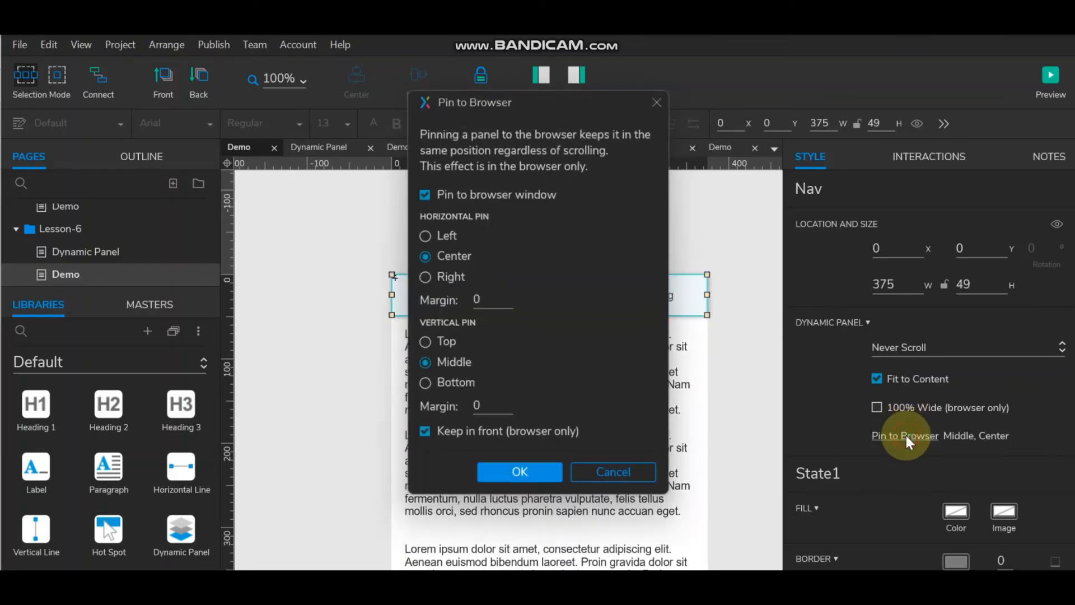
{"action": "left_click", "coordinate": [429, 385]}
{"action": "left_click", "coordinate": [533, 473]}
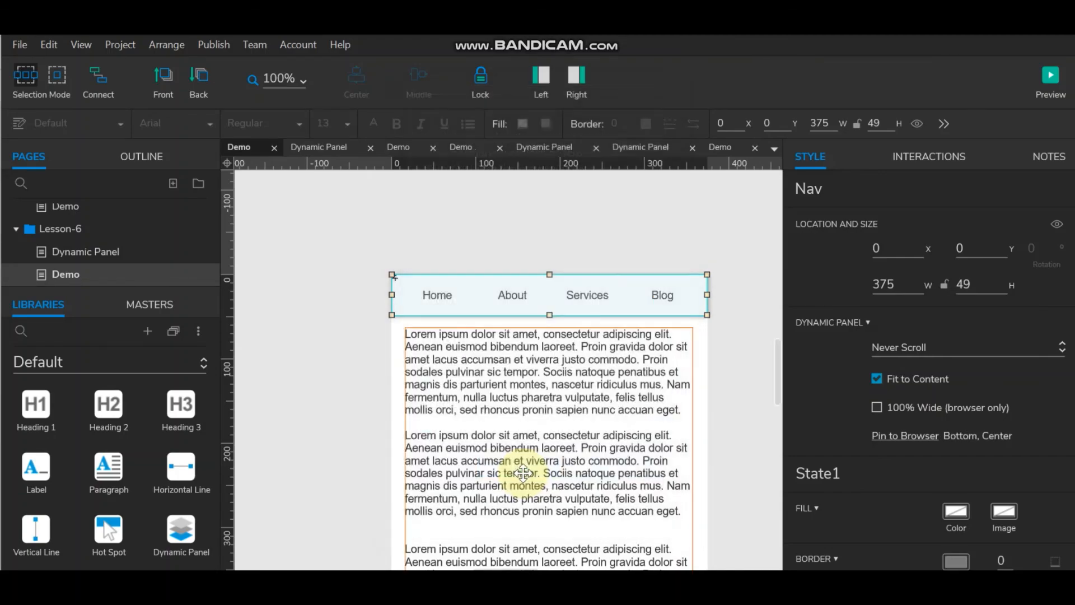
Preview the Demo page in the browser, test scrolling with the navbar pinned to the bottom, and return to Axure RP.
{"action": "left_click", "coordinate": [1048, 75]}
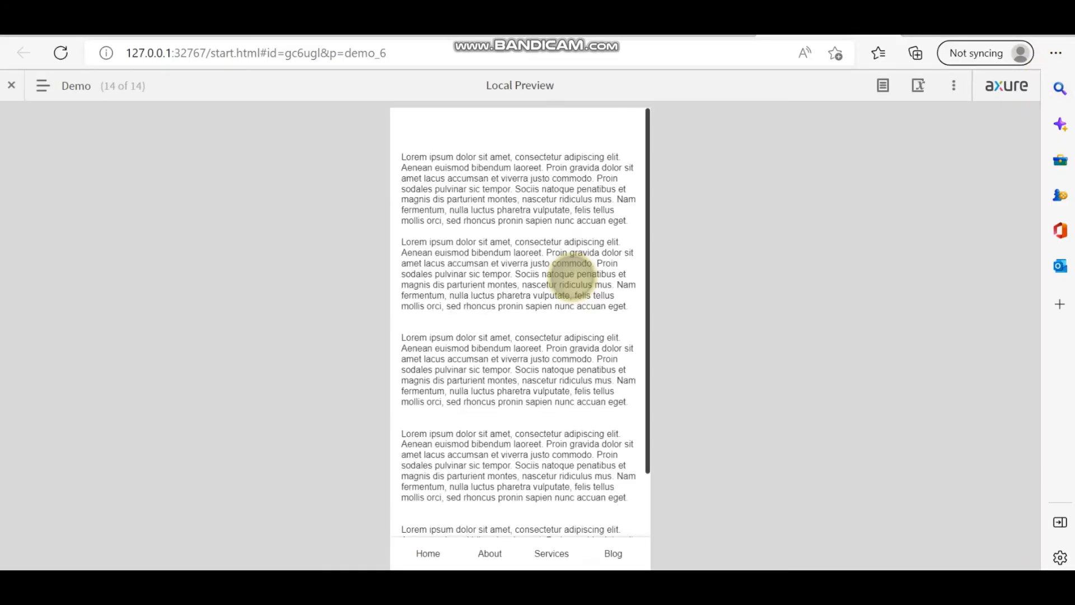
{"action": "scroll", "coordinate": [515, 312], "scroll_direction": "down", "scroll_amount": 1}
{"action": "scroll", "coordinate": [525, 313], "scroll_direction": "up", "scroll_amount": 3}
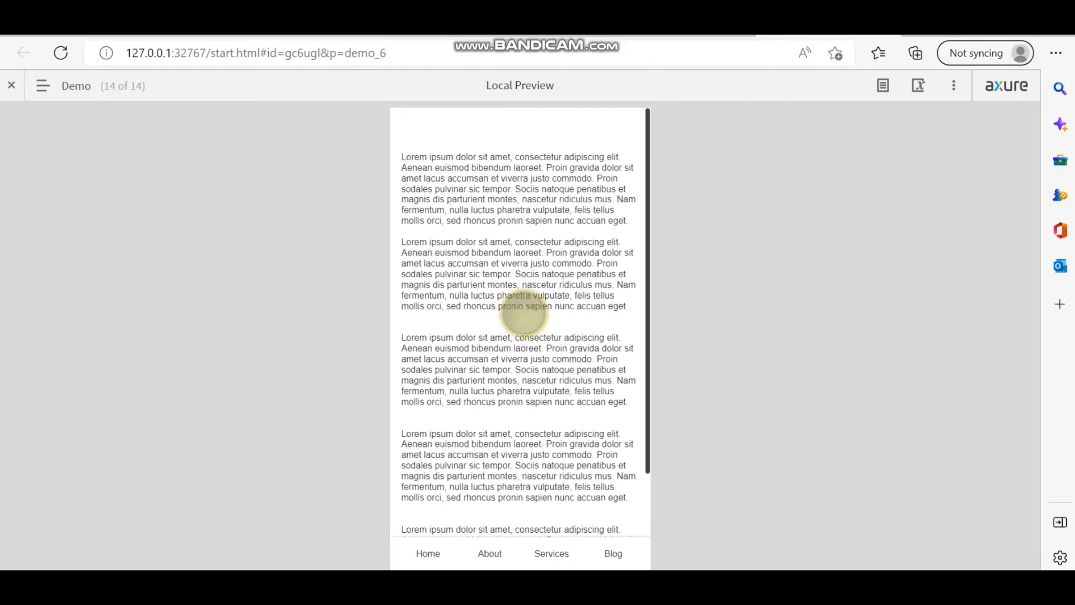
{"action": "scroll", "coordinate": [524, 313], "scroll_direction": "down", "scroll_amount": 2}
{"action": "scroll", "coordinate": [524, 313], "scroll_direction": "up", "scroll_amount": 2}
{"action": "scroll", "coordinate": [524, 313], "scroll_direction": "down", "scroll_amount": 3}
{"action": "scroll", "coordinate": [524, 313], "scroll_direction": "up", "scroll_amount": 3}
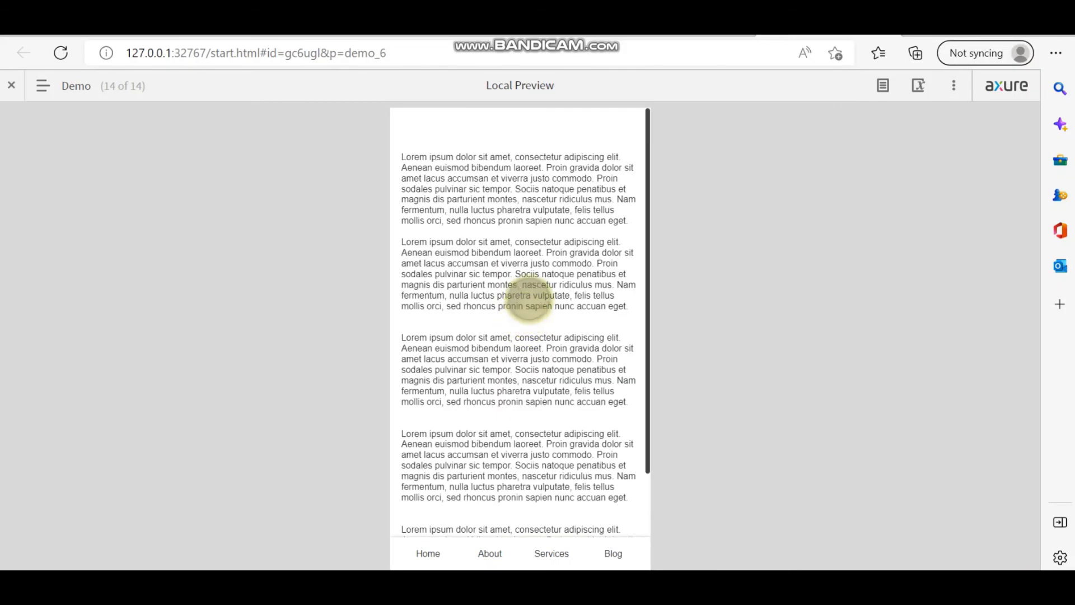
{"action": "key", "text": "alt+Tab"}
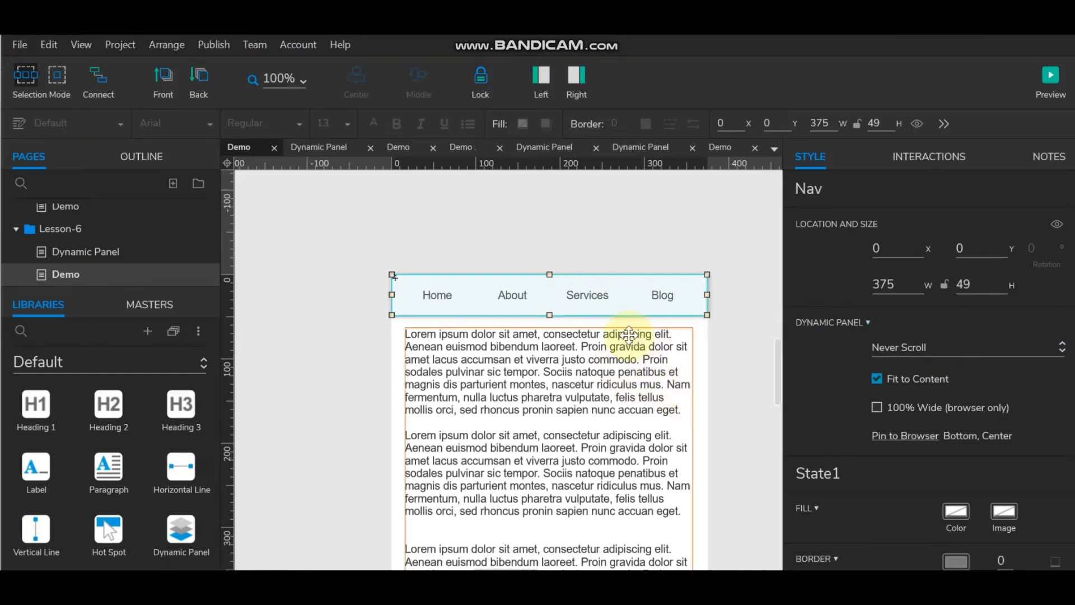
Set the Nav panel's vertical browser pin back to Top, keeping the Center horizontal pin.
{"action": "left_click", "coordinate": [926, 435]}
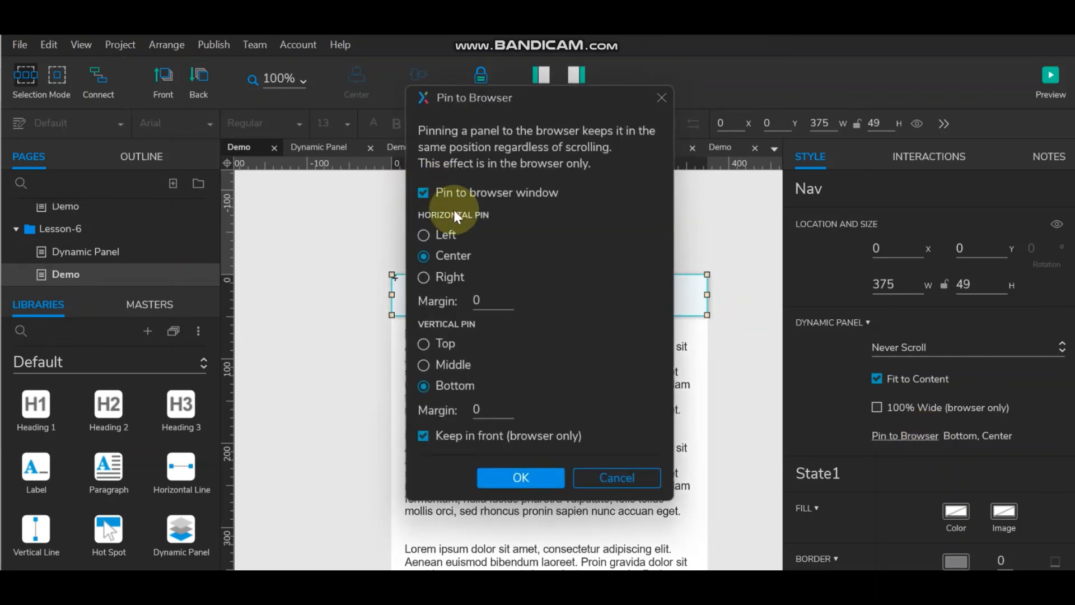
{"action": "left_click", "coordinate": [443, 345]}
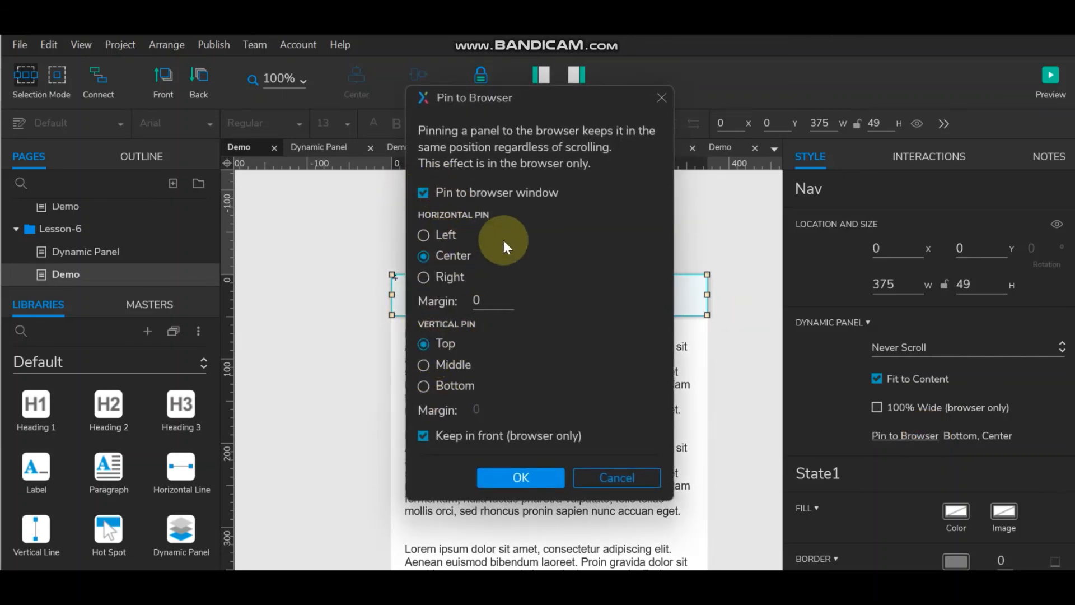
{"action": "left_click", "coordinate": [526, 476]}
Preview the Demo page in the browser and scroll through the long text to test the navbar pinned to the top.
{"action": "left_click", "coordinate": [1043, 95]}
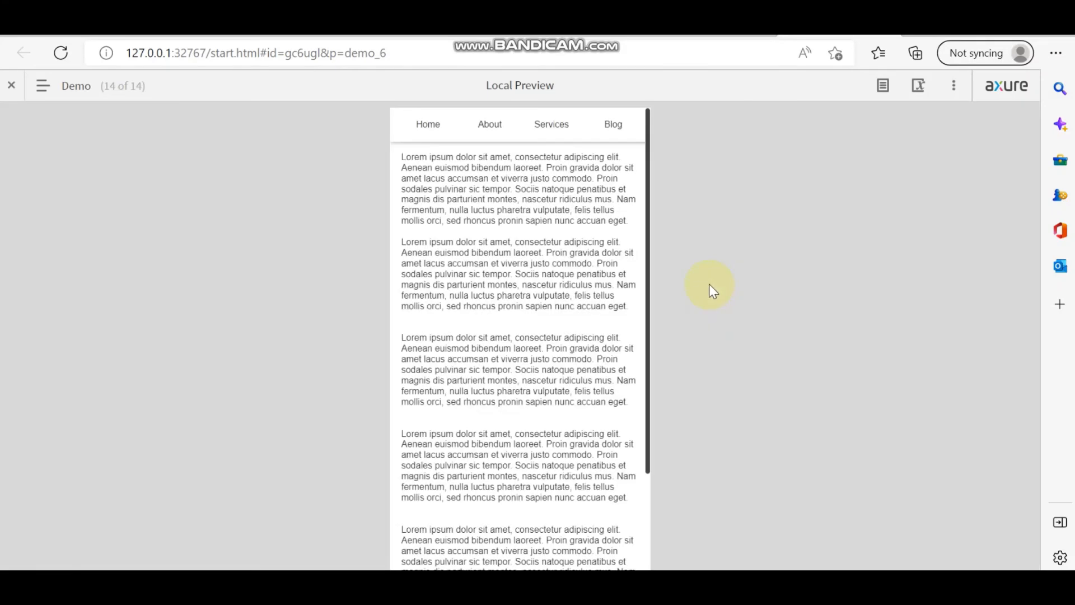
{"action": "scroll", "coordinate": [518, 290], "scroll_direction": "down", "scroll_amount": 1}
{"action": "scroll", "coordinate": [521, 293], "scroll_direction": "up", "scroll_amount": 2}
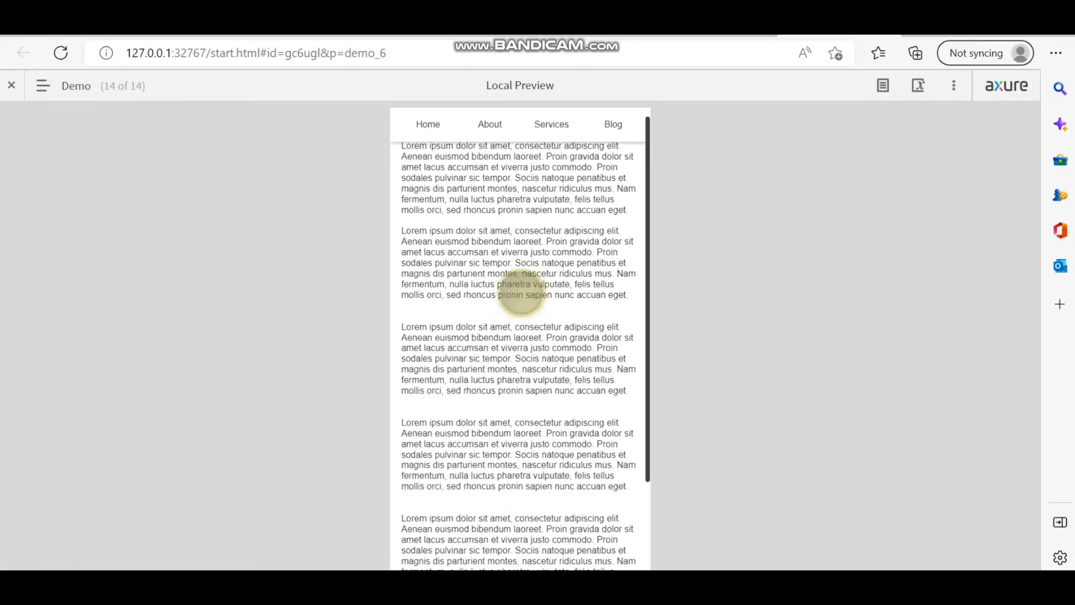
{"action": "scroll", "coordinate": [521, 293], "scroll_direction": "down", "scroll_amount": 1}
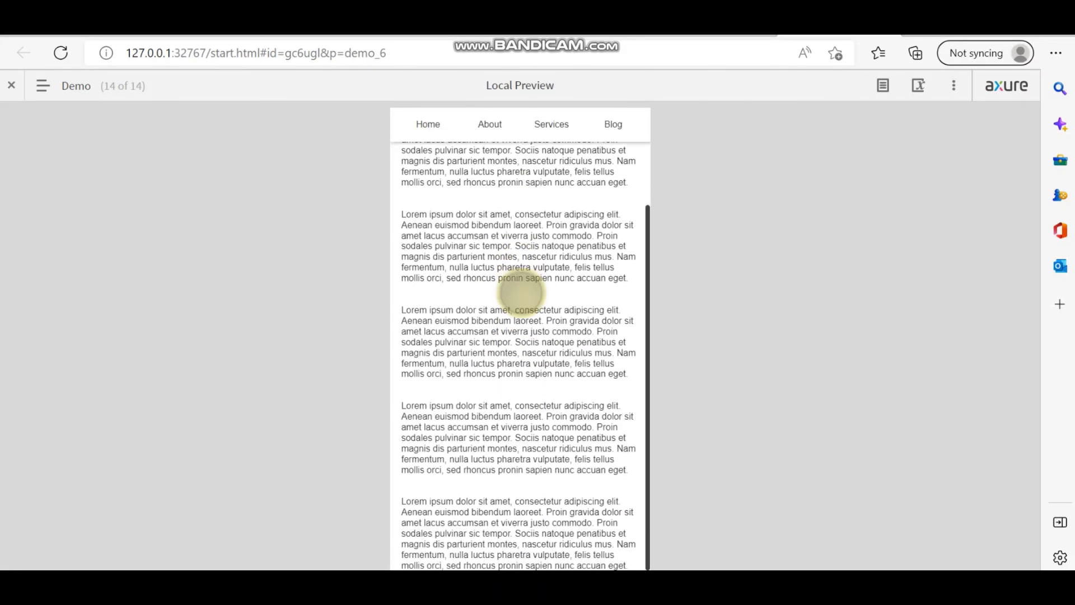
{"action": "scroll", "coordinate": [520, 293], "scroll_direction": "up", "scroll_amount": 3}
{"action": "scroll", "coordinate": [521, 293], "scroll_direction": "down", "scroll_amount": 2}
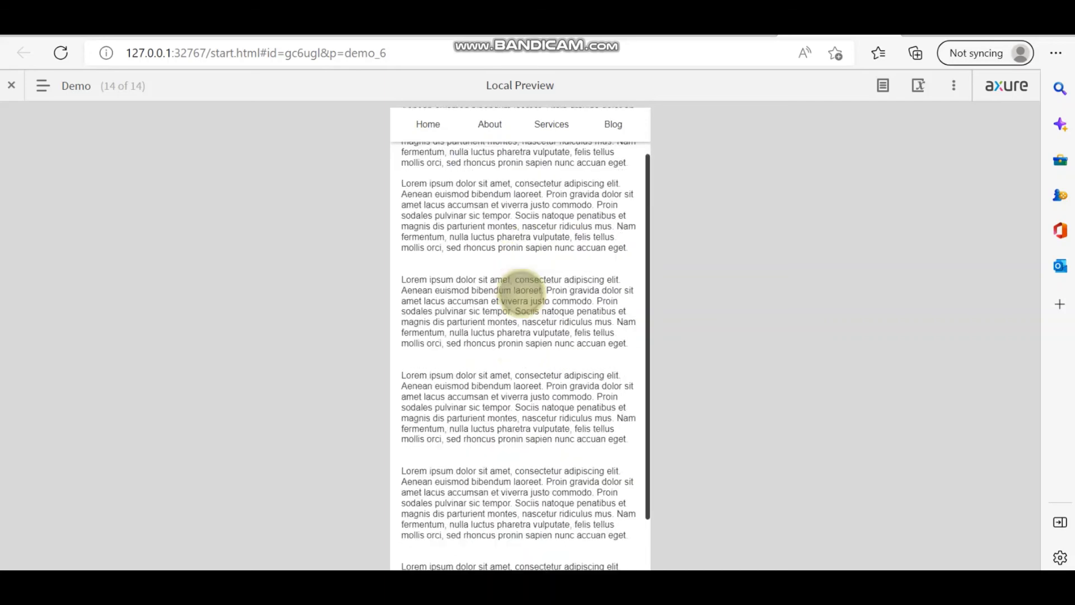
{"action": "scroll", "coordinate": [521, 292], "scroll_direction": "up", "scroll_amount": 2}
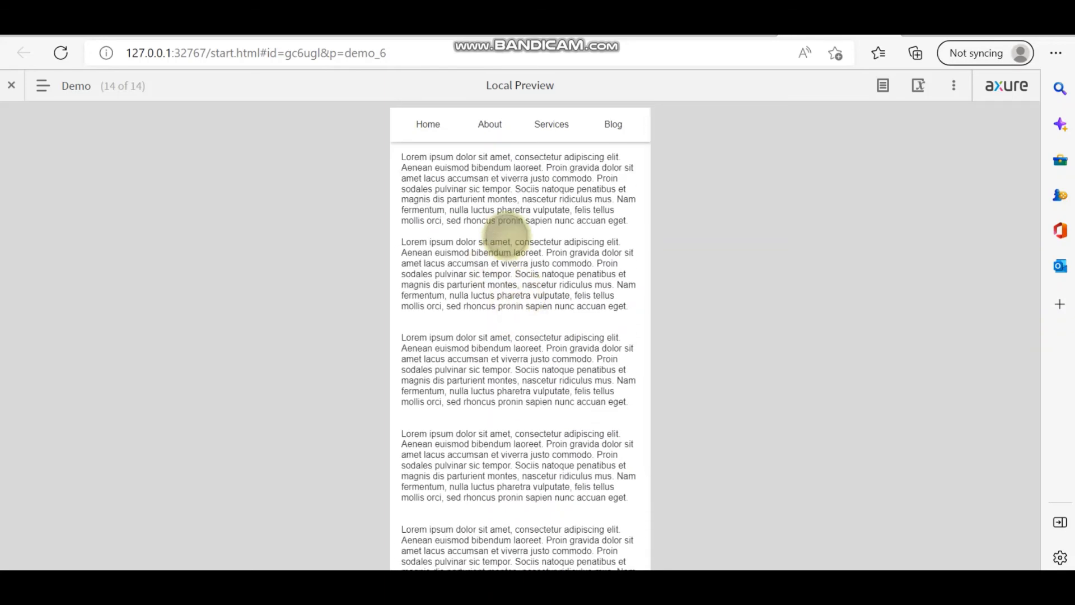
{"action": "scroll", "coordinate": [497, 233], "scroll_direction": "down", "scroll_amount": 1}
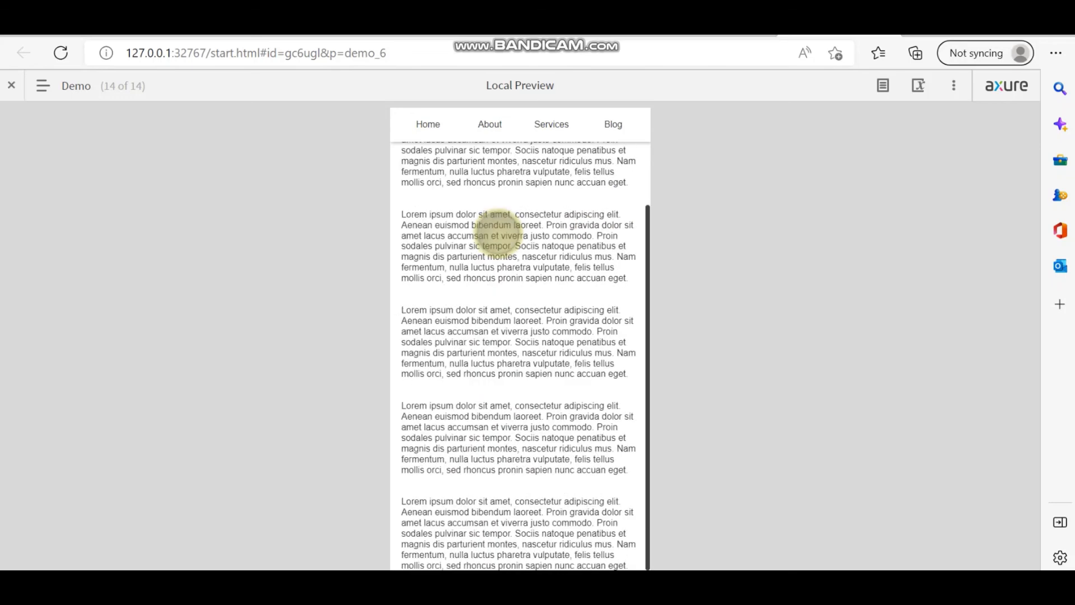
{"action": "scroll", "coordinate": [492, 228], "scroll_direction": "up", "scroll_amount": 2}
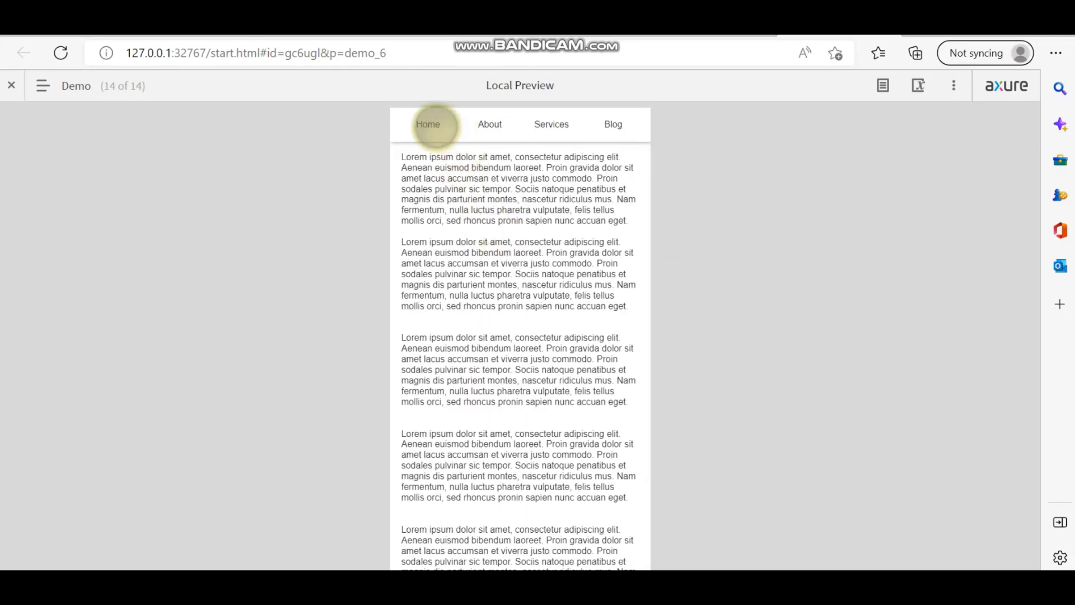
{"action": "scroll", "coordinate": [530, 254], "scroll_direction": "down", "scroll_amount": 1}
{"action": "scroll", "coordinate": [530, 254], "scroll_direction": "up", "scroll_amount": 1}
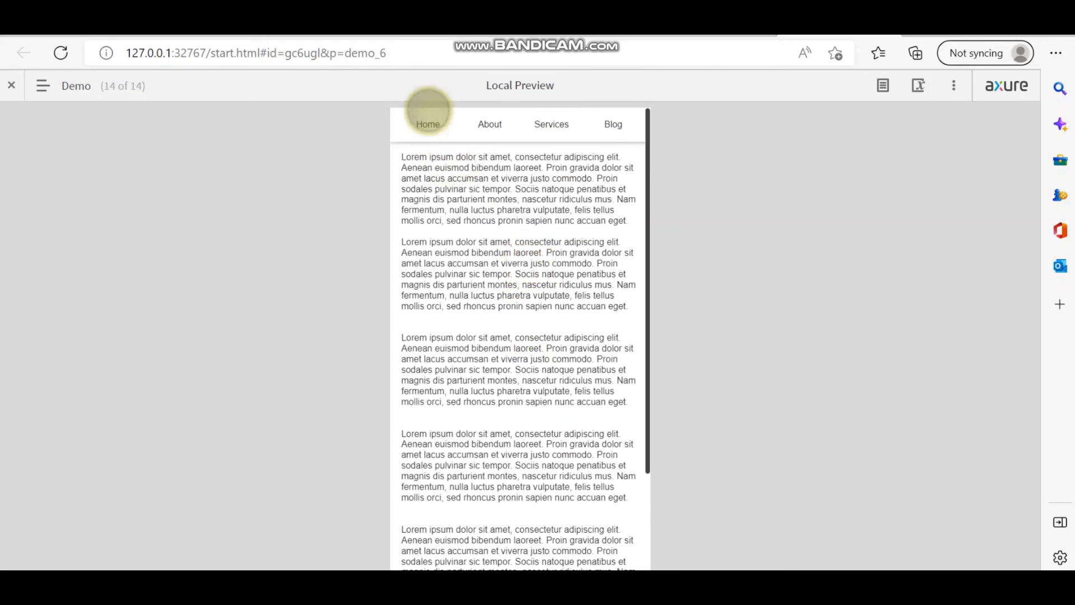
Test the navbar by selecting Home, About, Services, Blog and Home again in the preview, and scroll the page with Home selected.
{"action": "left_click", "coordinate": [429, 115]}
{"action": "left_click", "coordinate": [491, 122]}
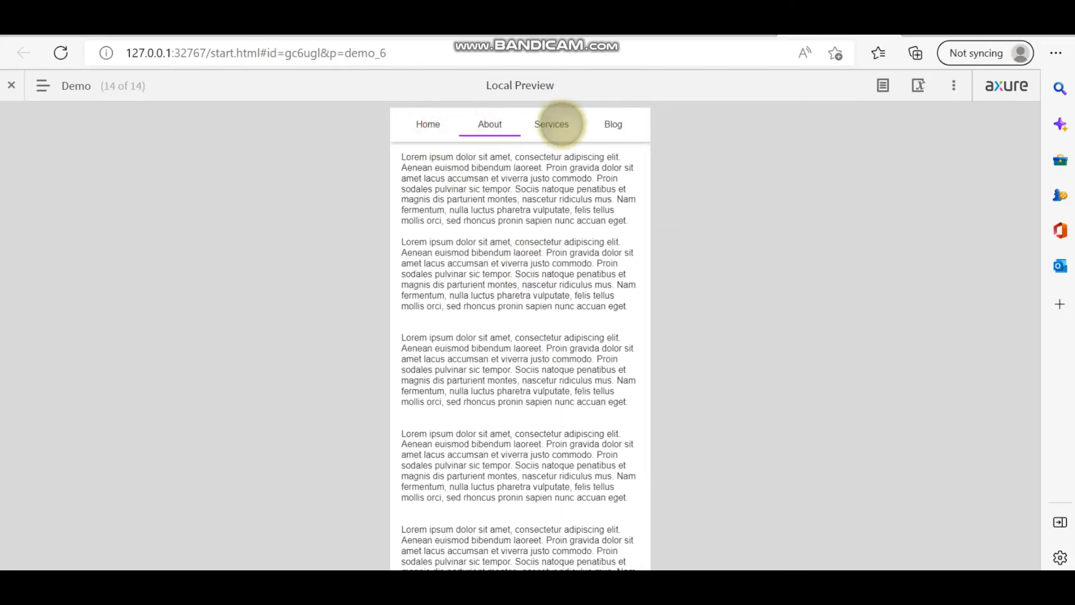
{"action": "left_click", "coordinate": [560, 124]}
{"action": "left_click", "coordinate": [615, 122]}
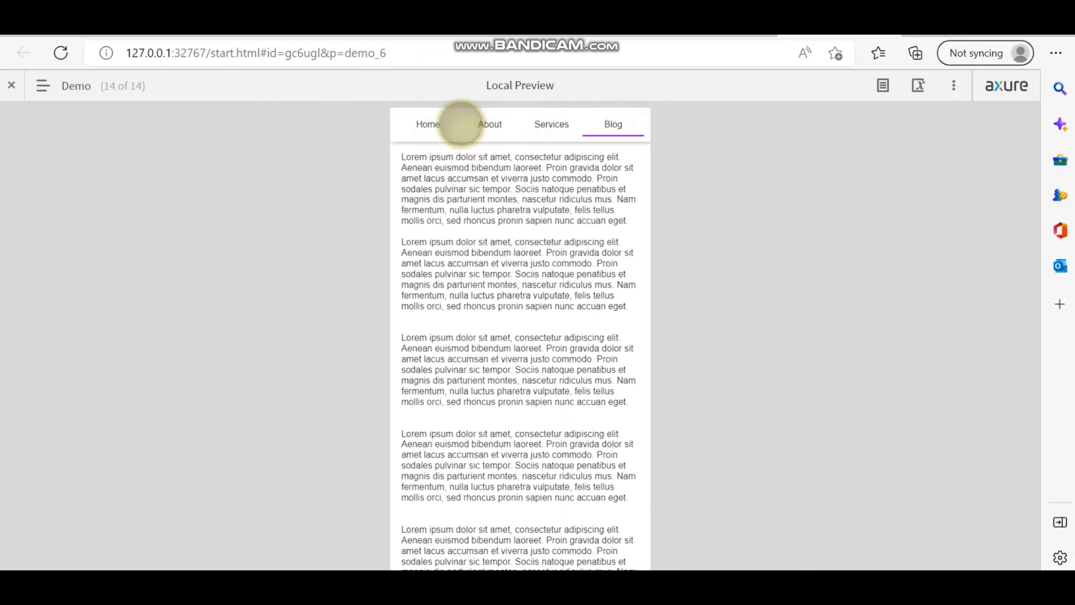
{"action": "left_click", "coordinate": [432, 120]}
{"action": "scroll", "coordinate": [582, 347], "scroll_direction": "down", "scroll_amount": 2}
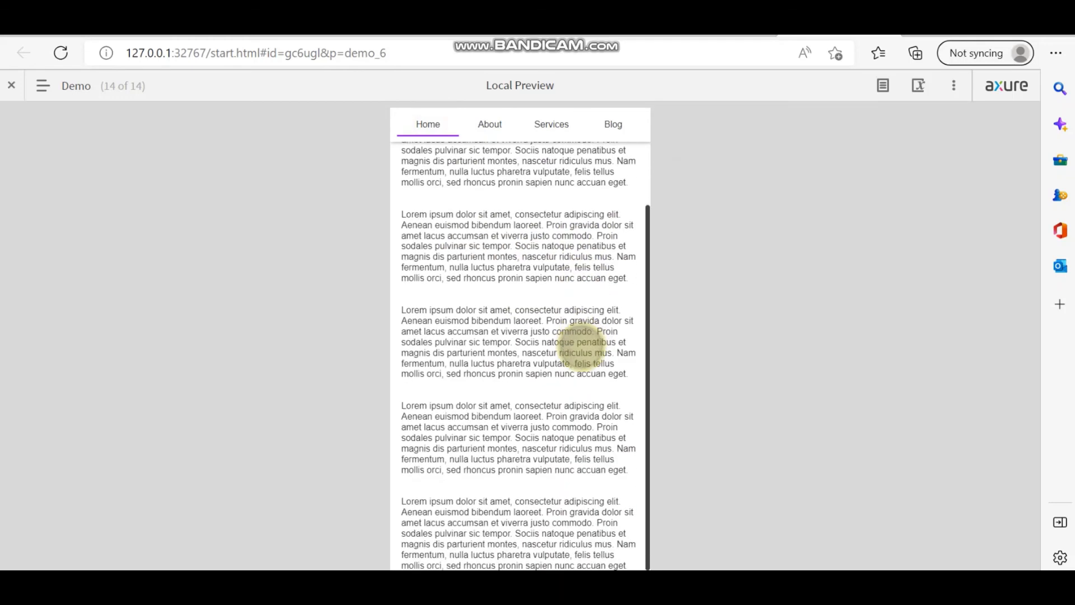
{"action": "scroll", "coordinate": [582, 347], "scroll_direction": "up", "scroll_amount": 2}
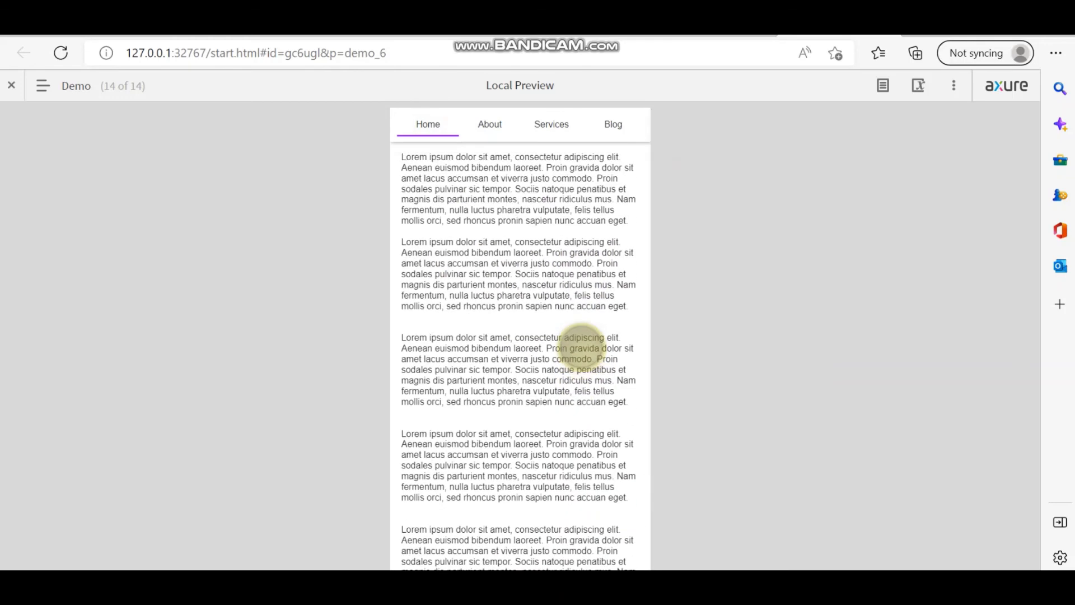